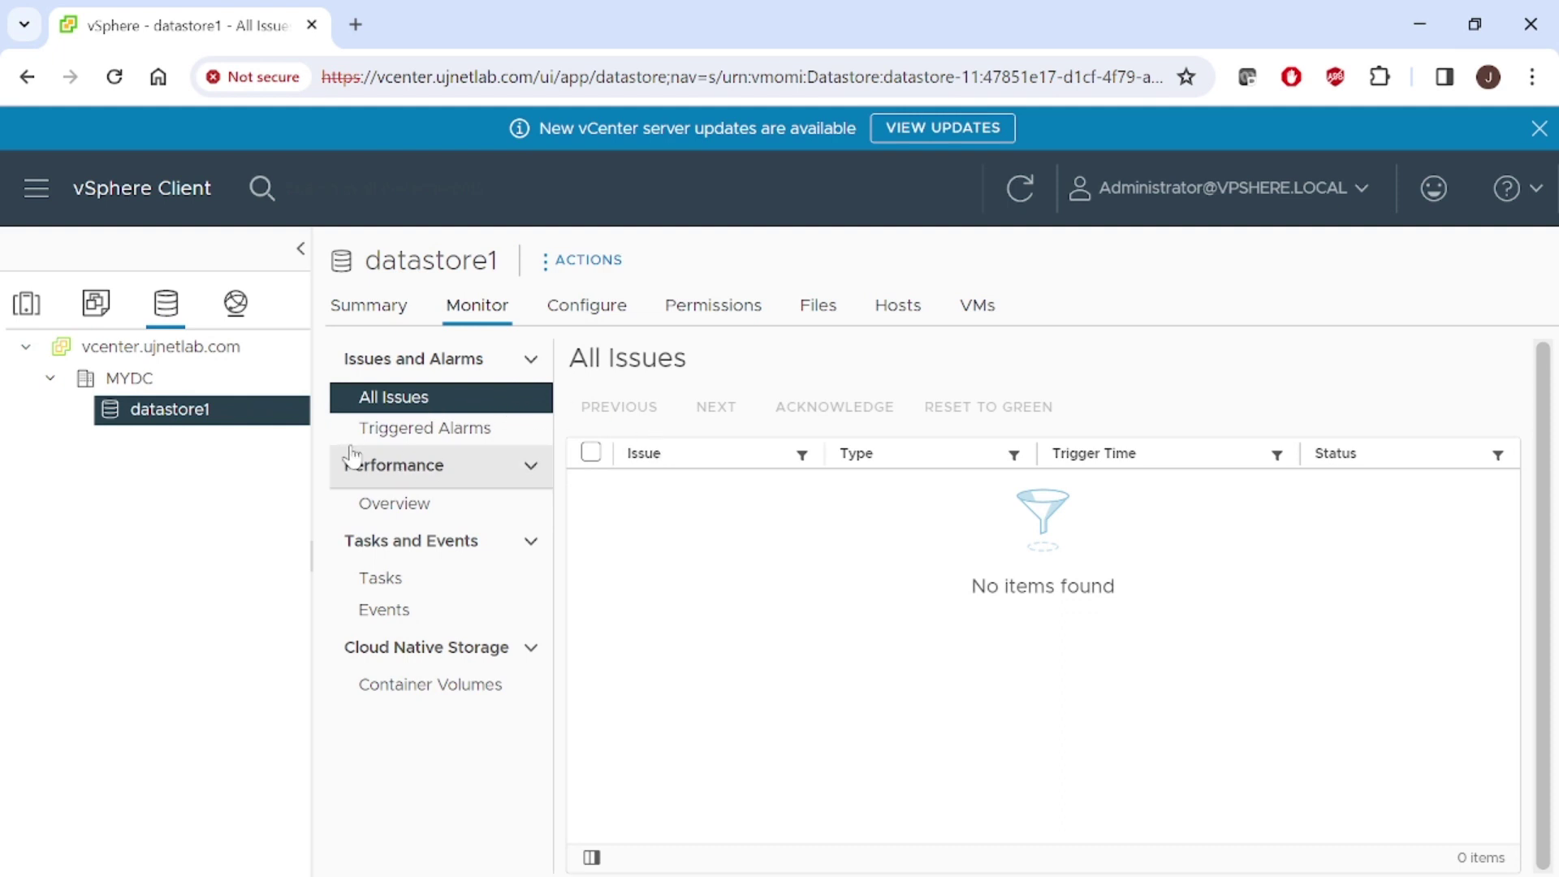
# Start a new virtual machine in the MYDC datacenter with the creation type Create a new virtual machine.
pyautogui.click(95, 317)
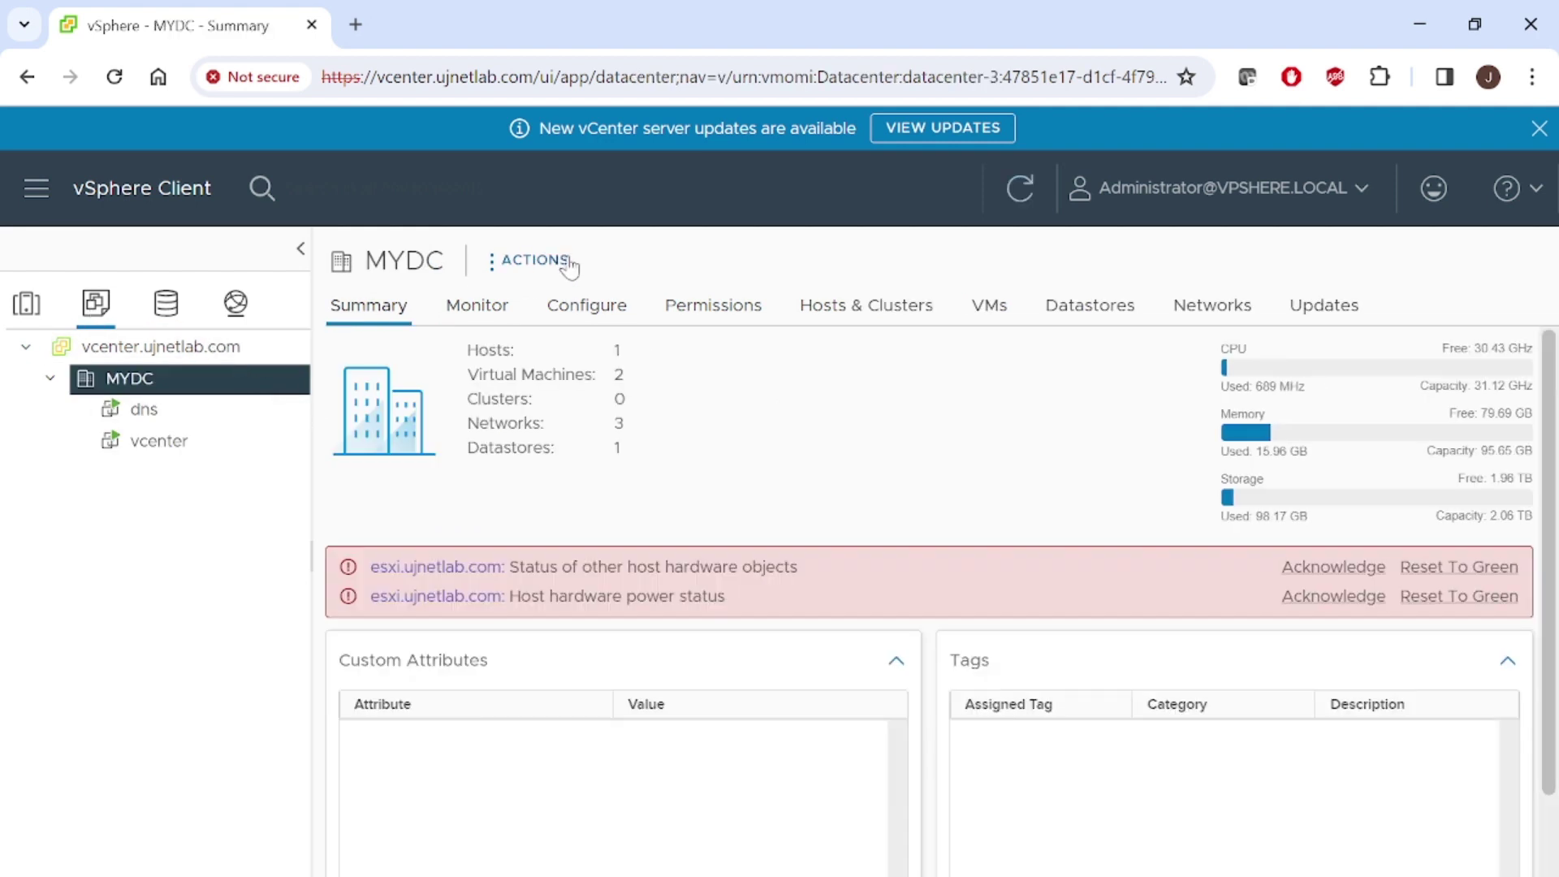
pyautogui.click(536, 260)
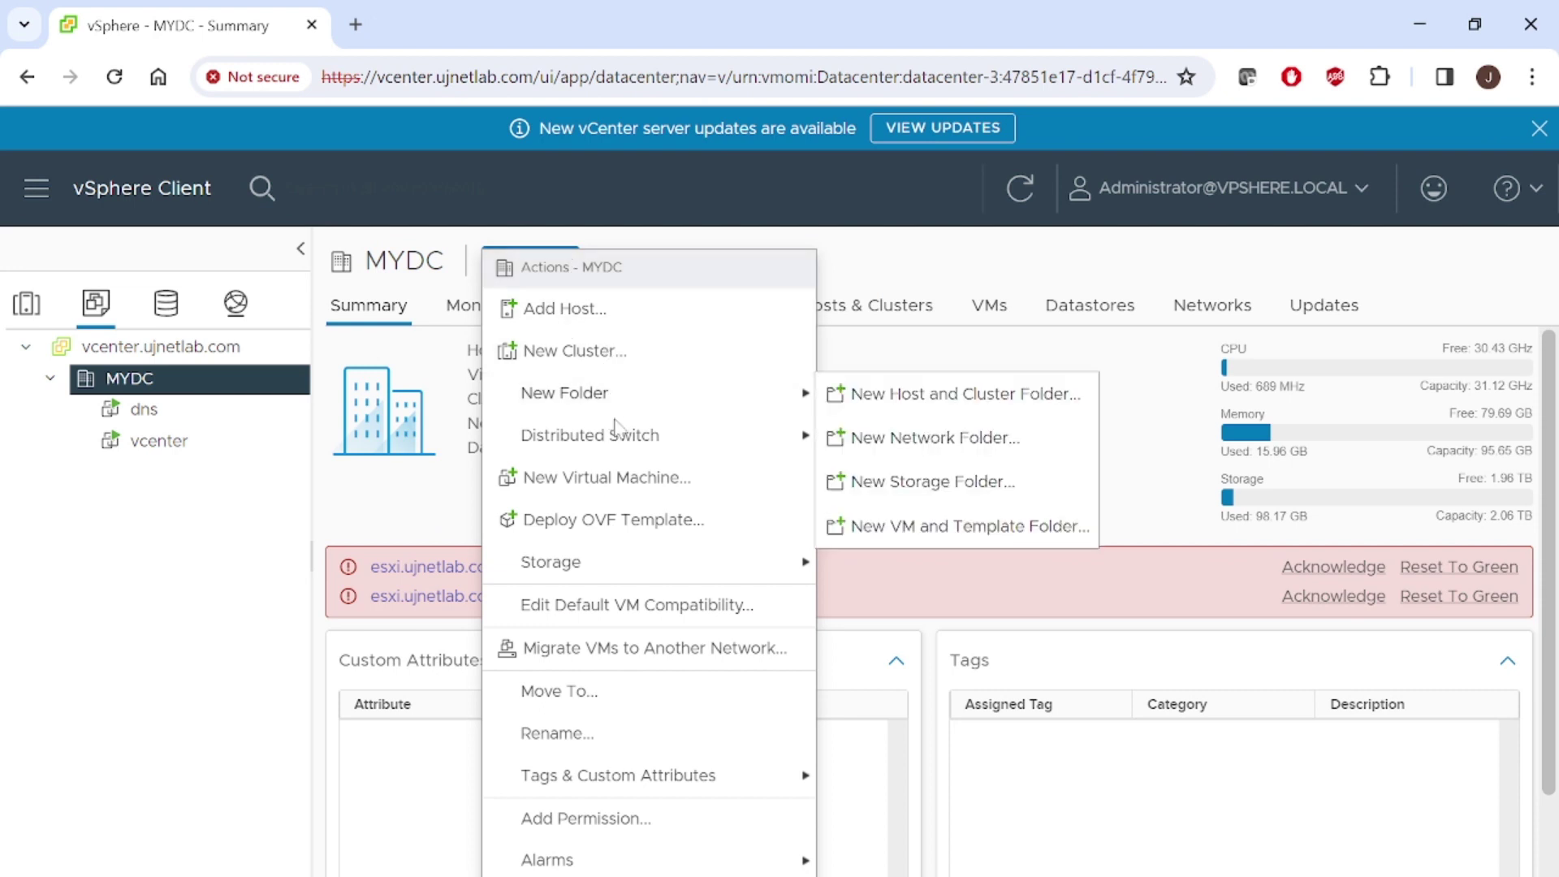
pyautogui.click(629, 484)
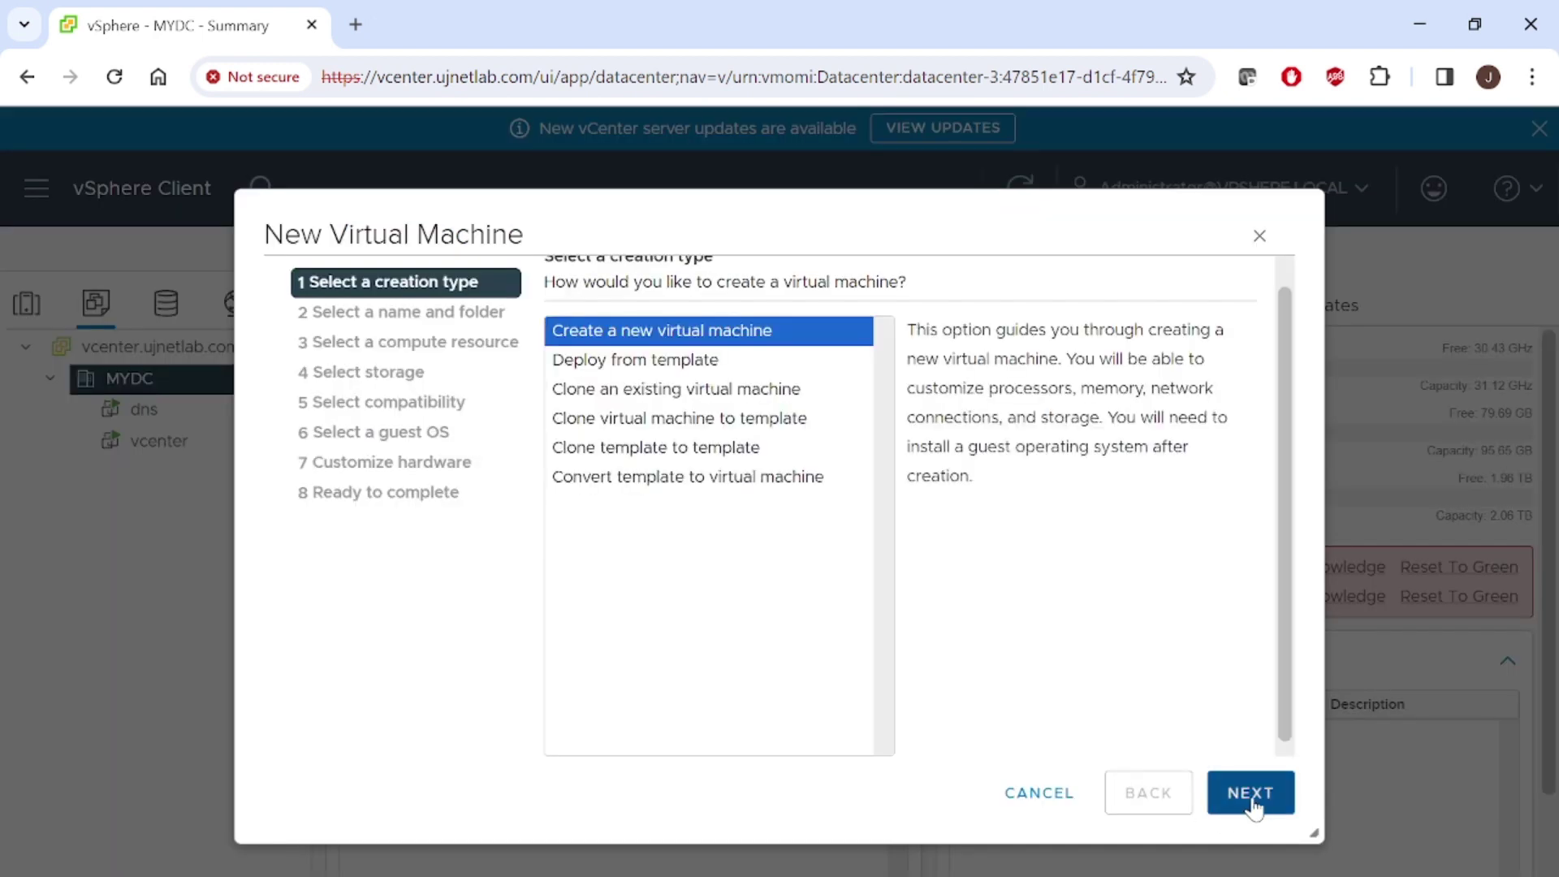
pyautogui.click(1251, 793)
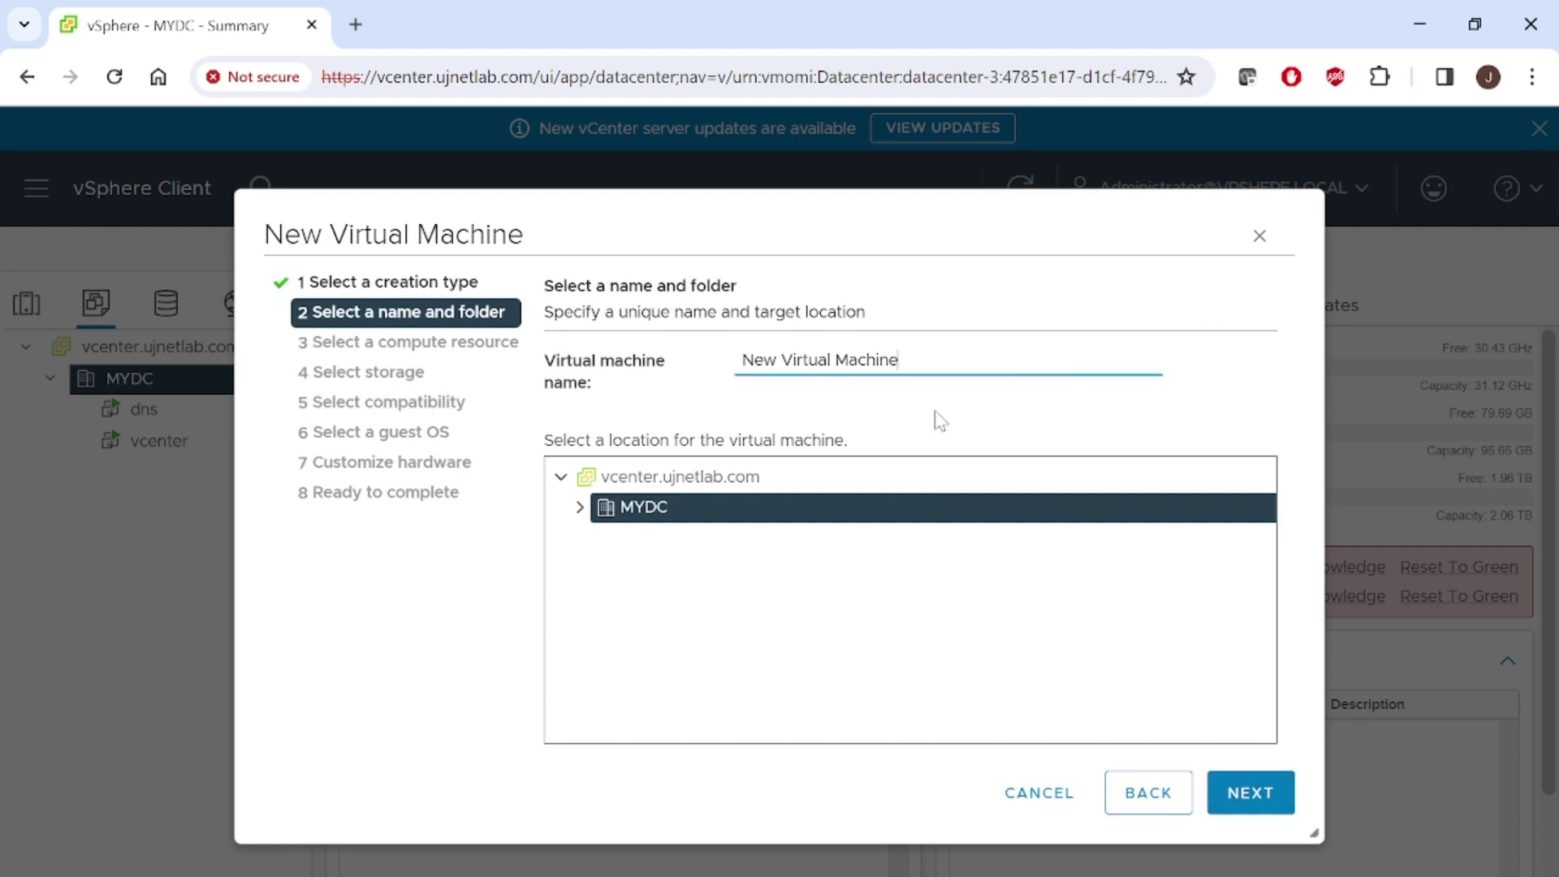
# Name the virtual machine VMHOST and accept MYDC as its location.
pyautogui.tripleClick(820, 359)
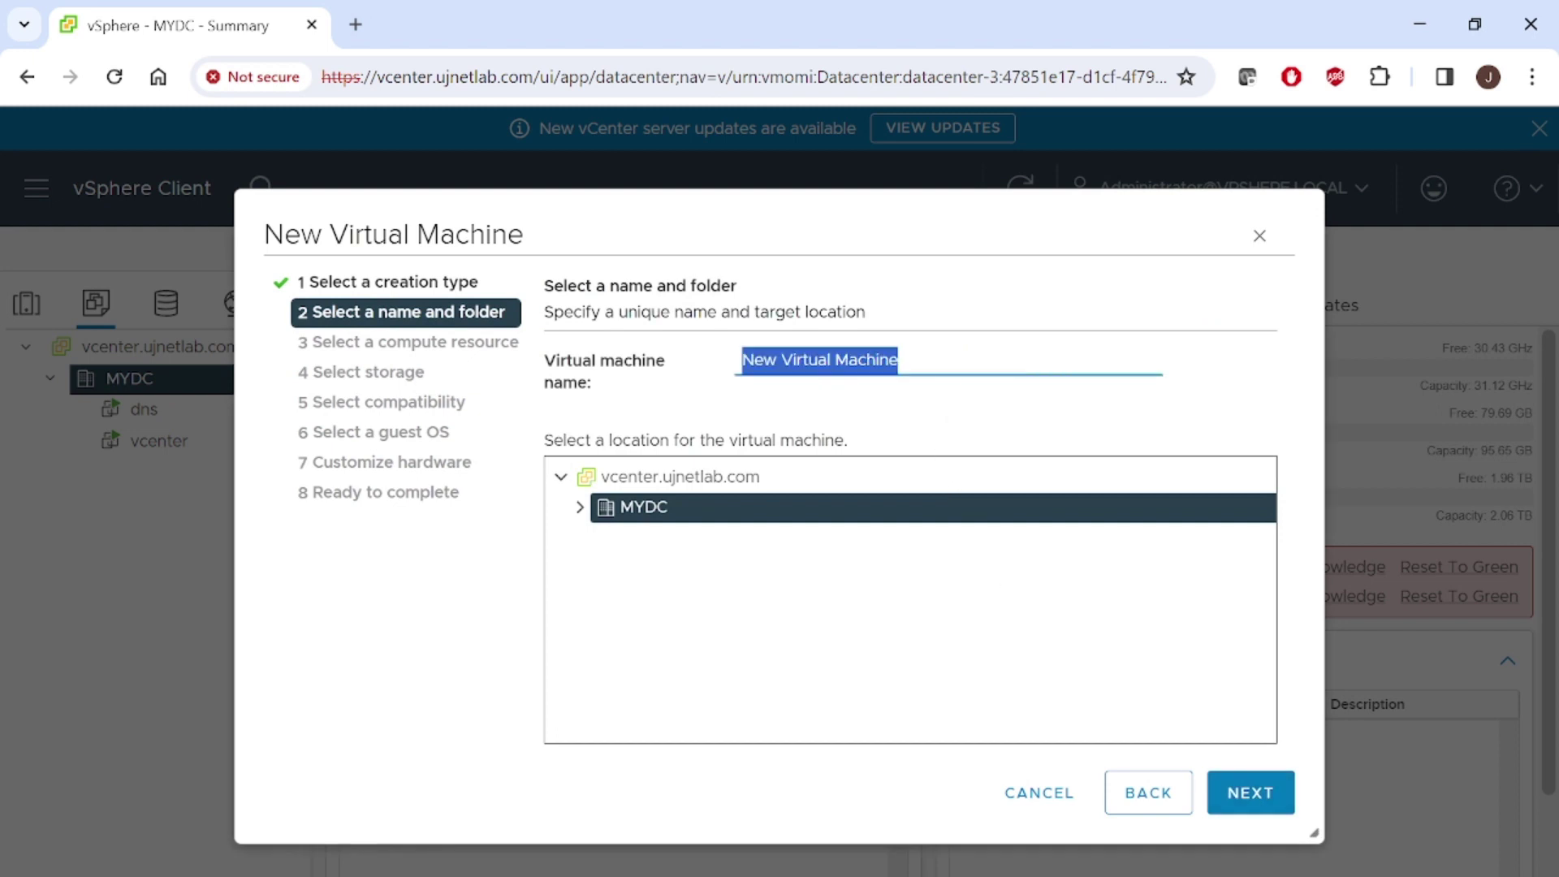
pyautogui.write('VM')
pyautogui.press('Down')
pyautogui.press('Return')
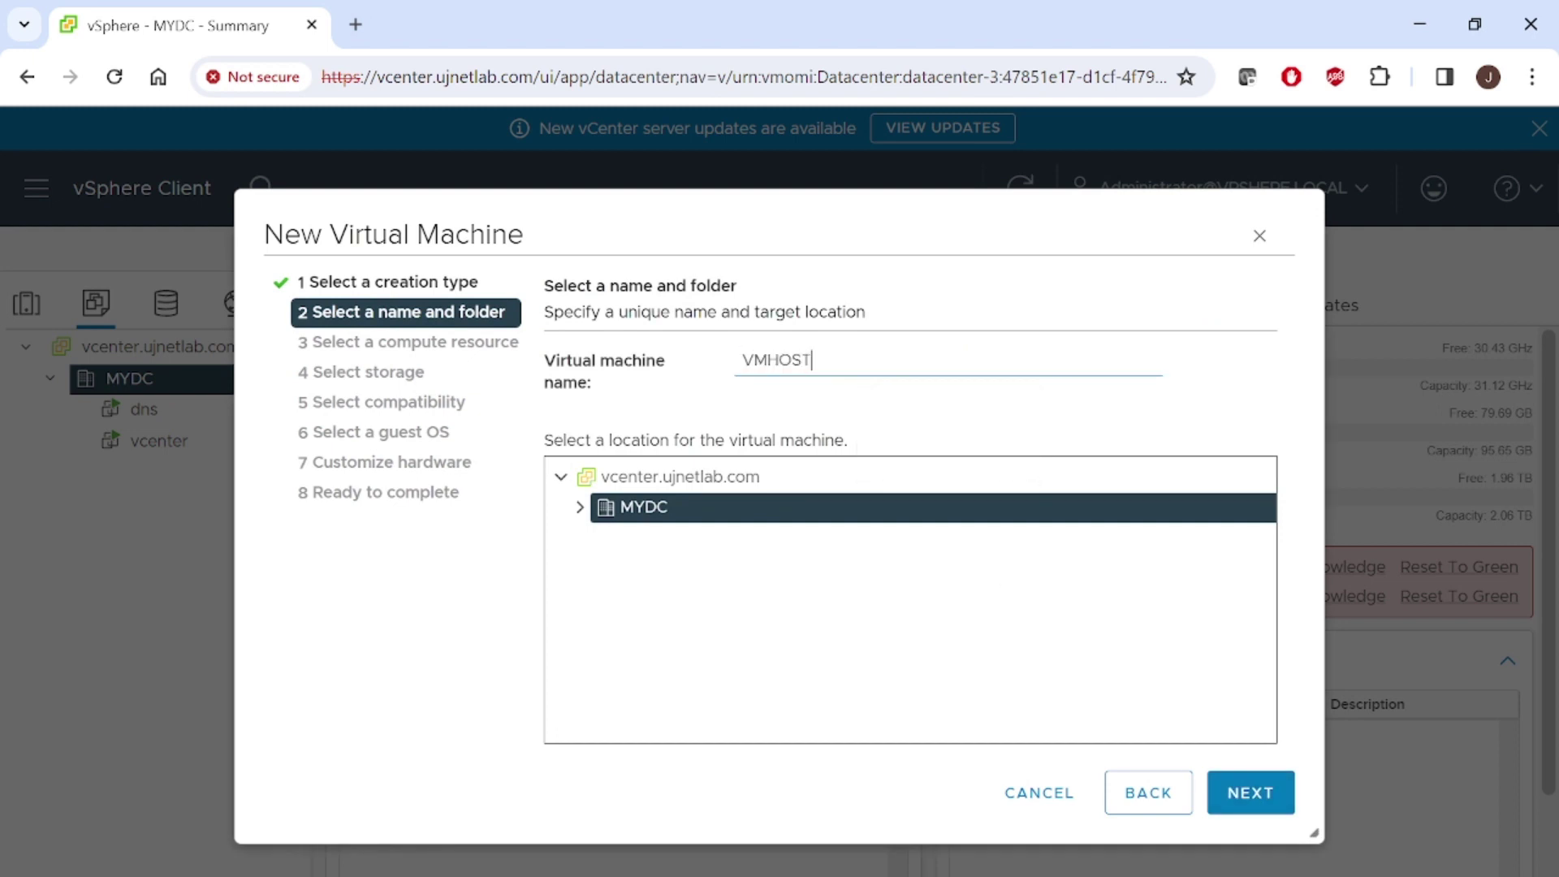
pyautogui.click(580, 507)
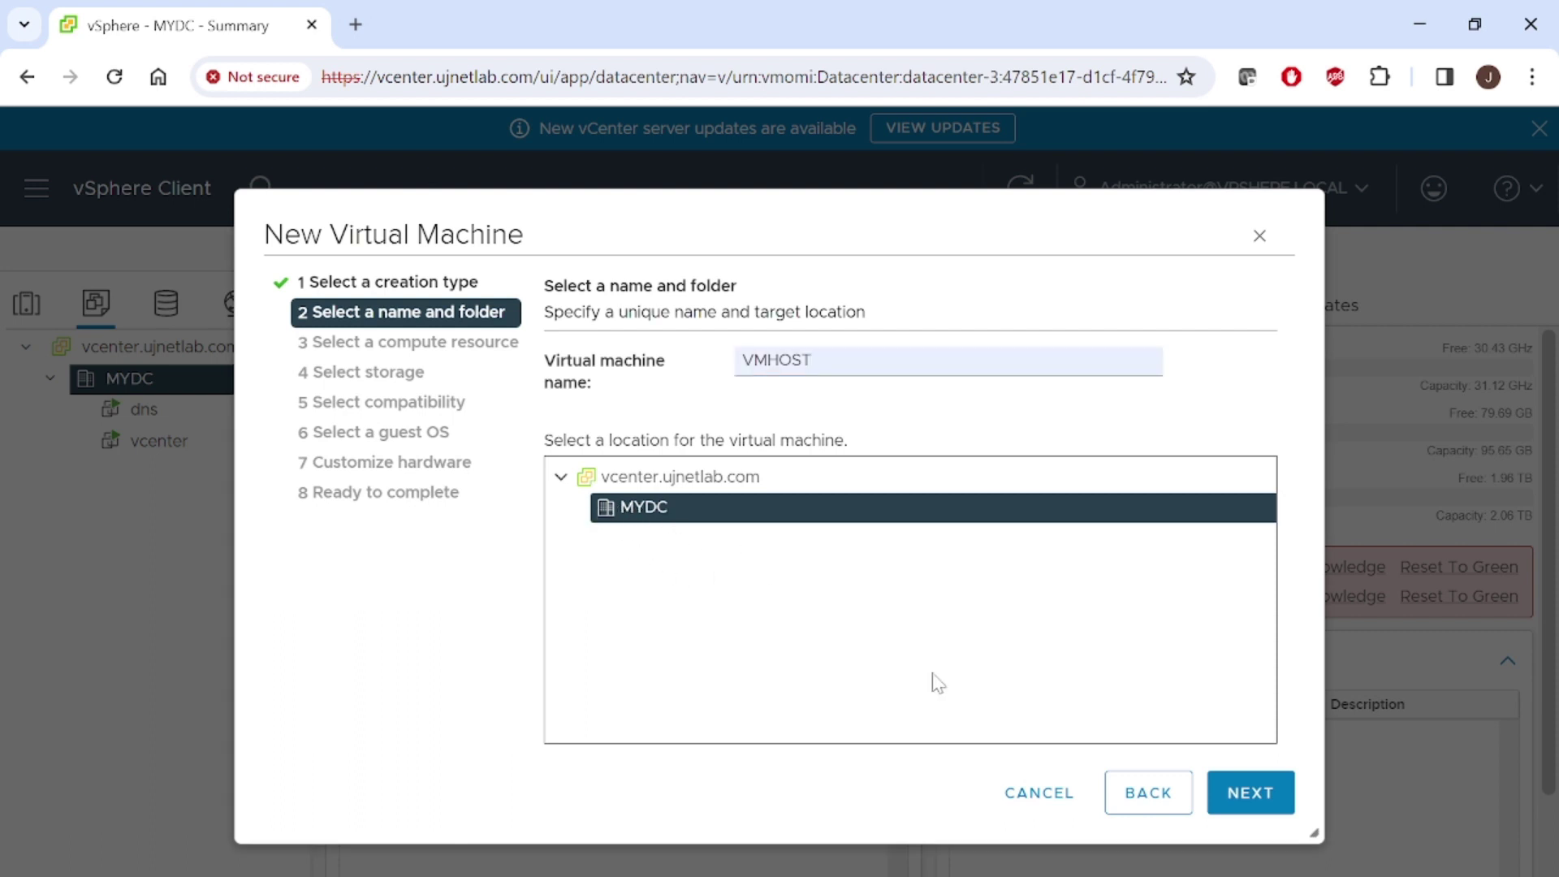
pyautogui.click(1235, 811)
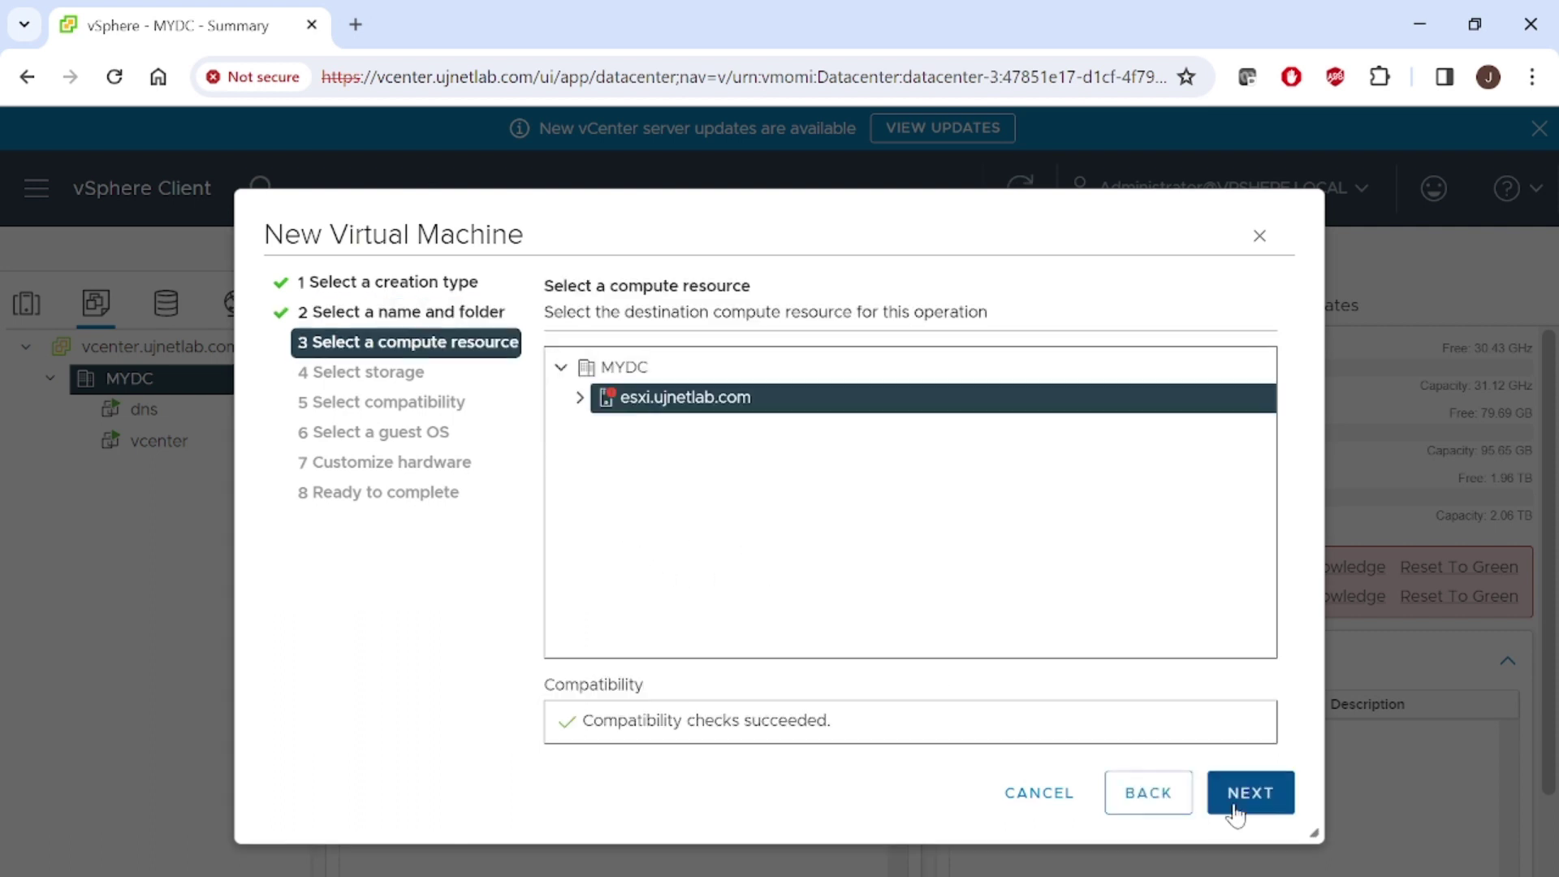
# Accept esxi.ujnetlab.com as the compute resource and choose datastore1 as the virtual machine's storage.
pyautogui.click(1227, 806)
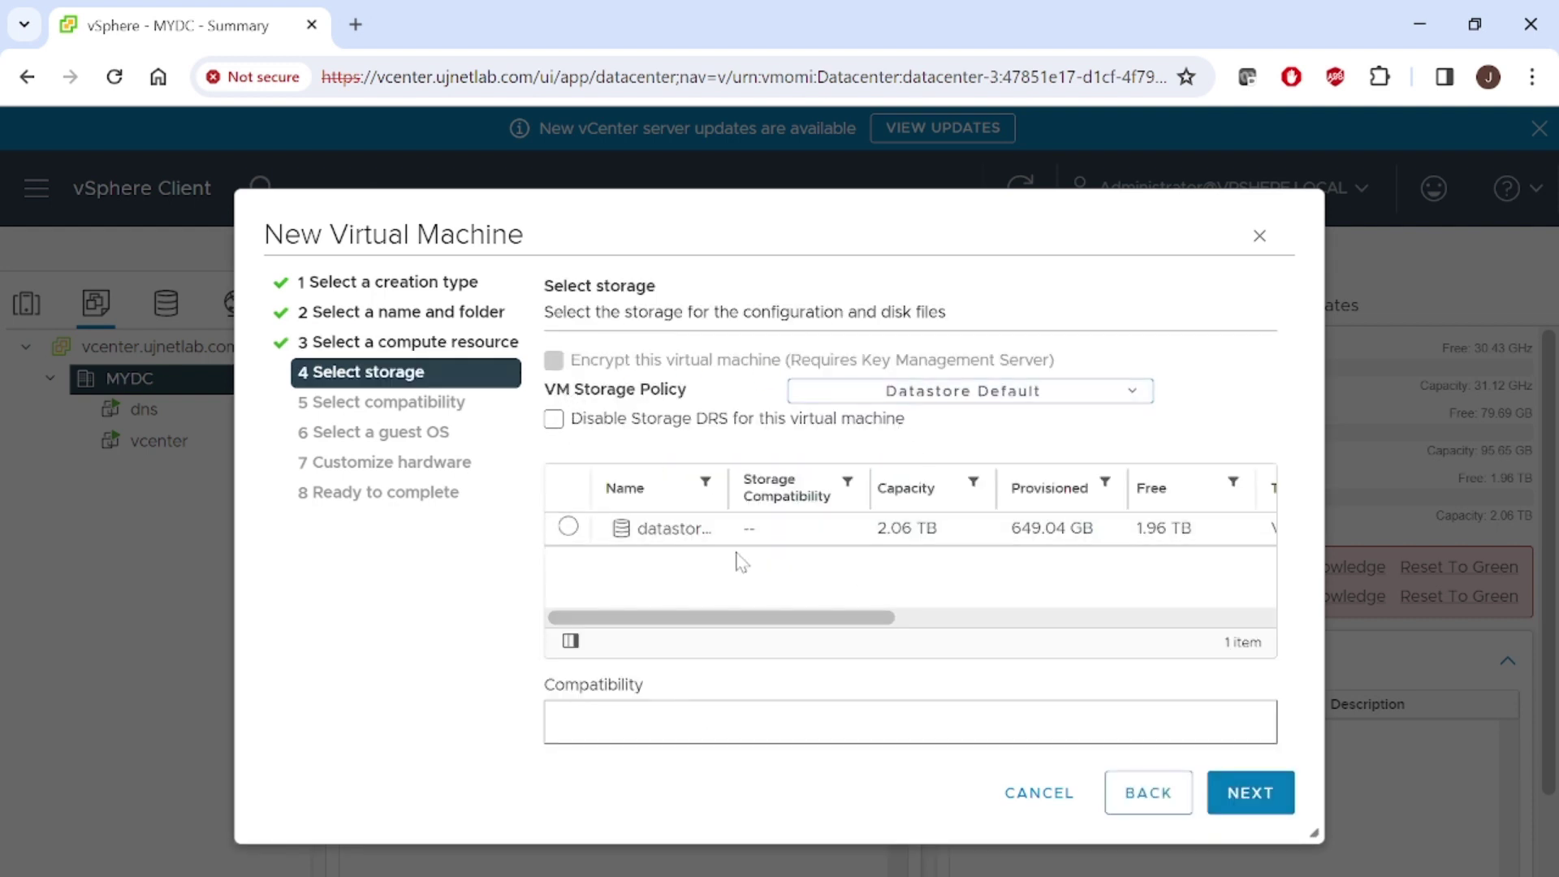
pyautogui.click(569, 526)
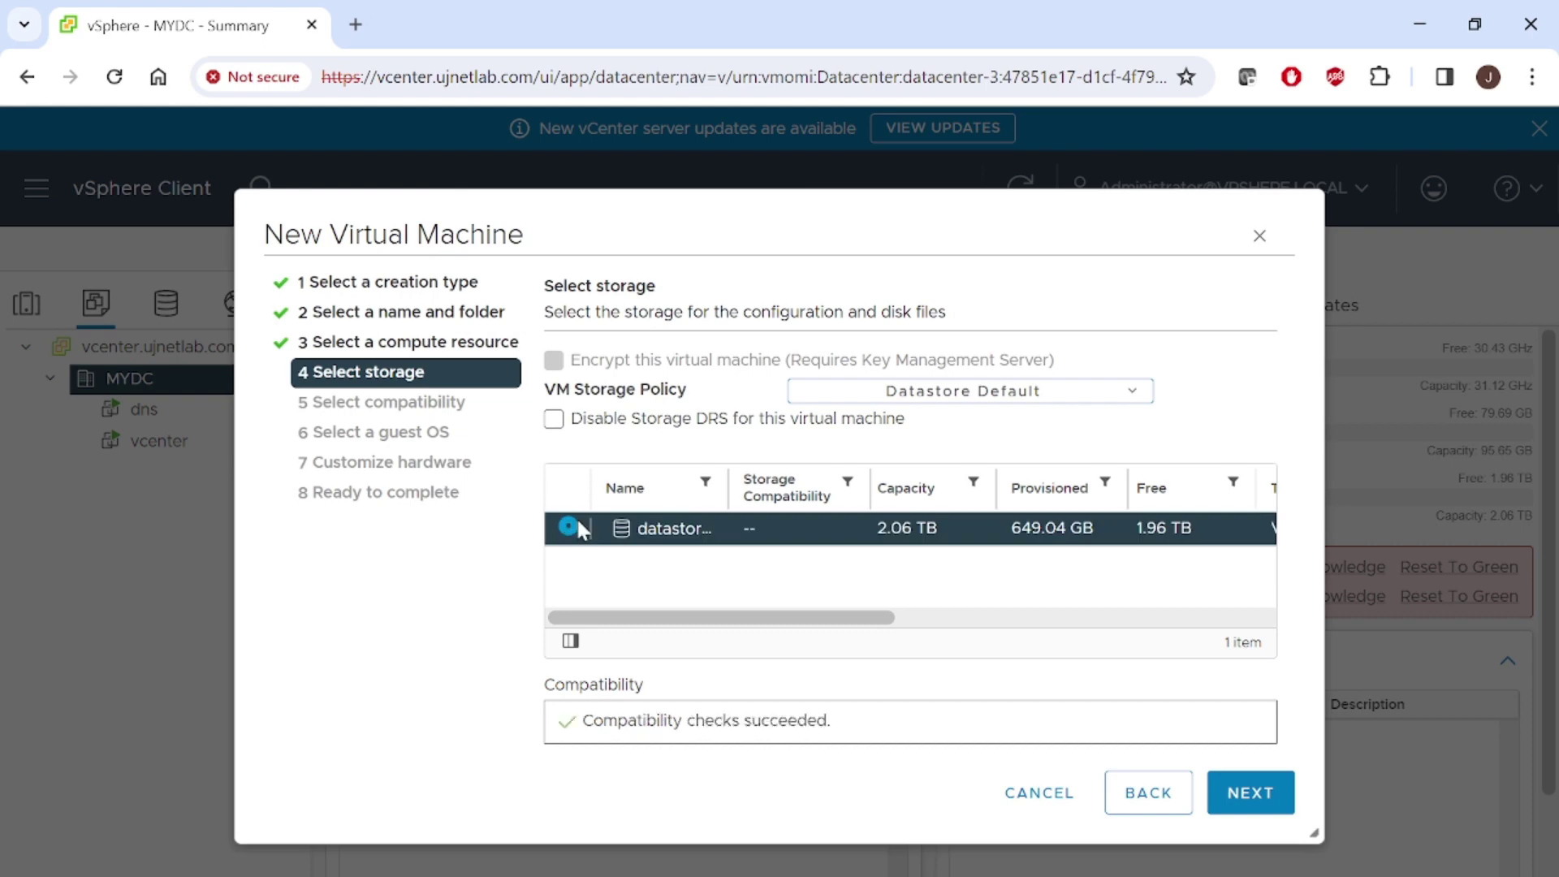
pyautogui.click(1249, 795)
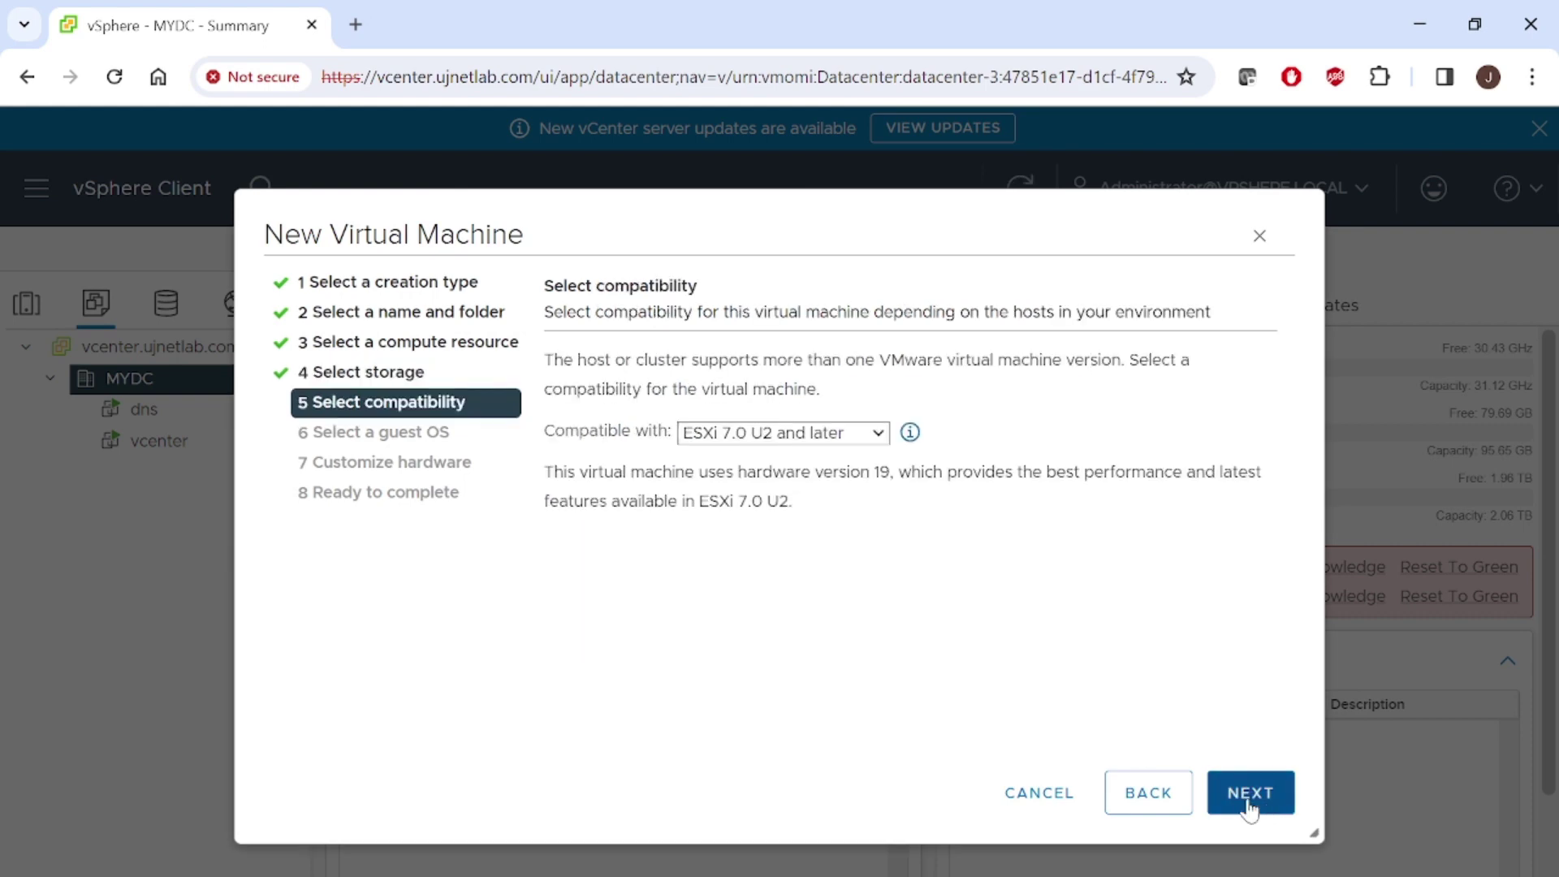
# Set the virtual machine's compatibility to ESXi 7.0 and later.
pyautogui.click(859, 438)
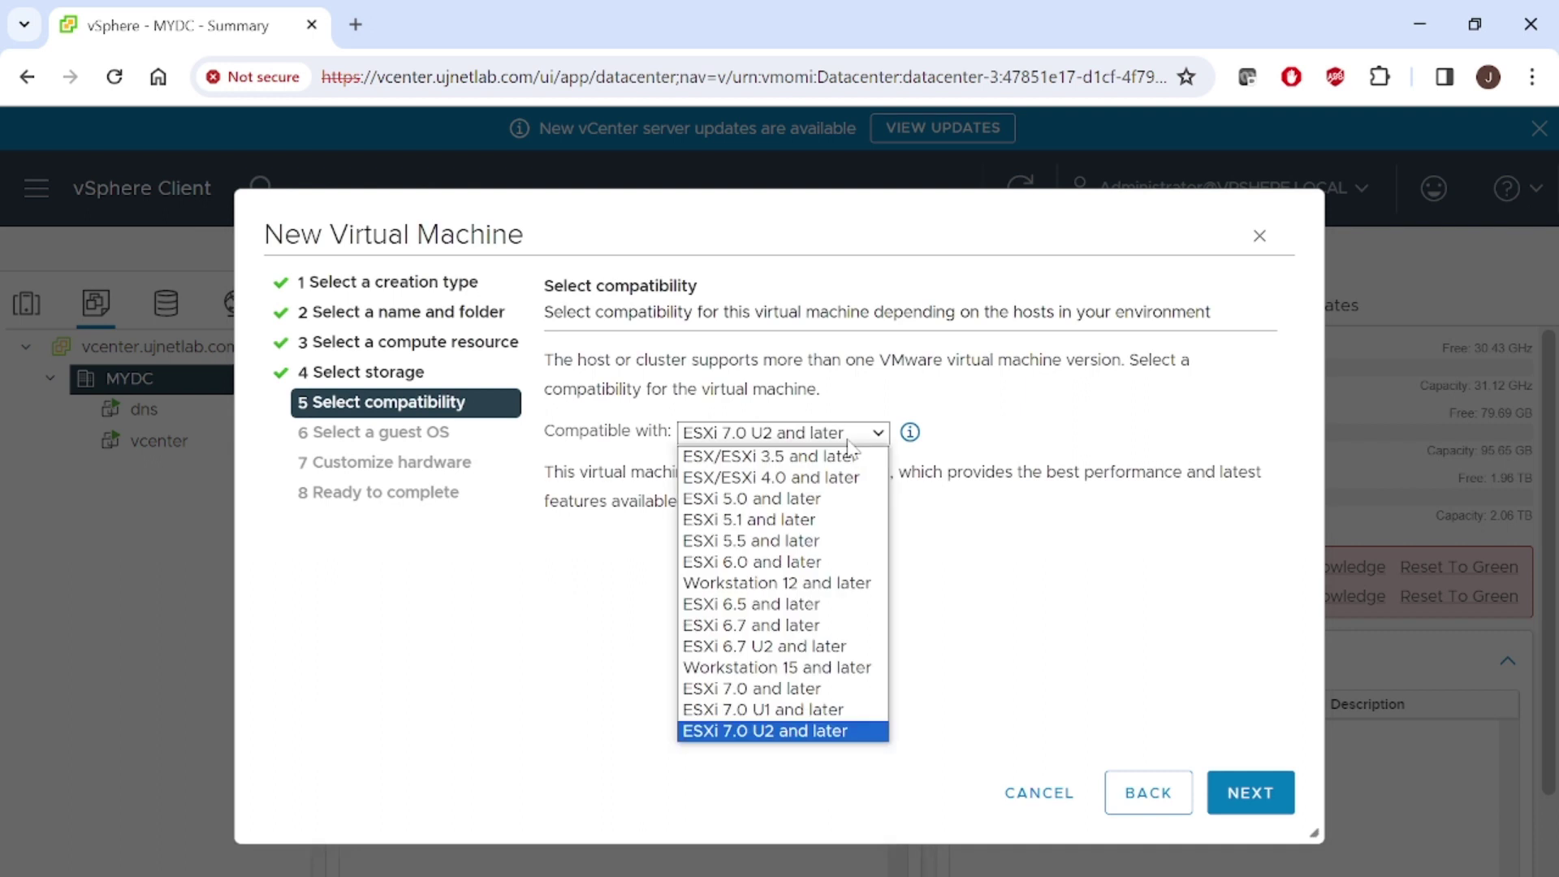
pyautogui.click(824, 688)
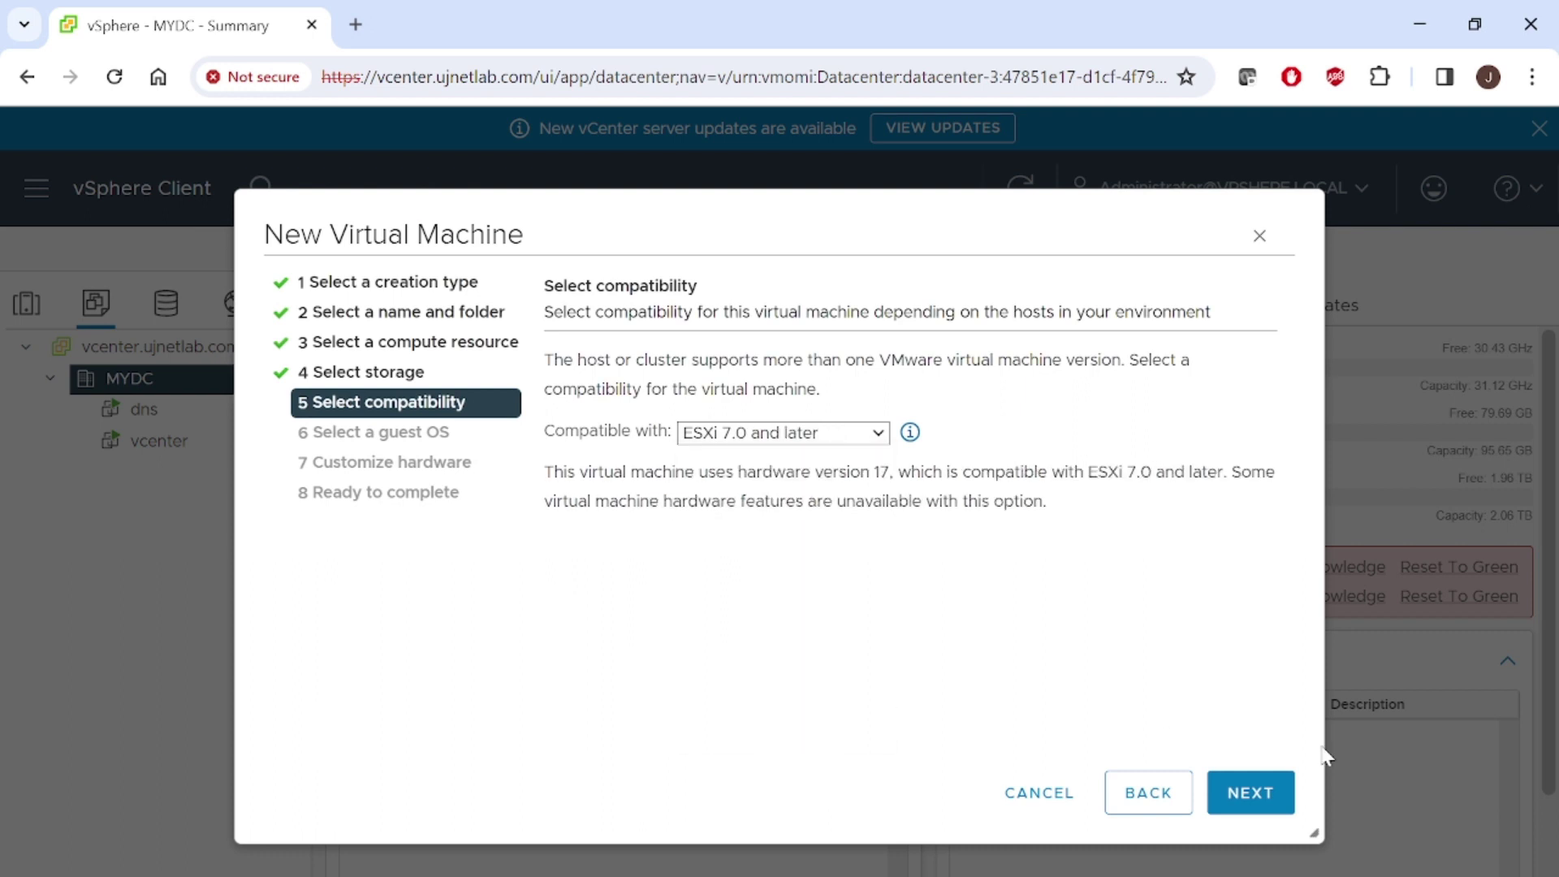
pyautogui.click(1273, 804)
# Set the guest OS family to Linux and the version to Red Hat Enterprise Linux 8 (64-bit).
pyautogui.click(746, 438)
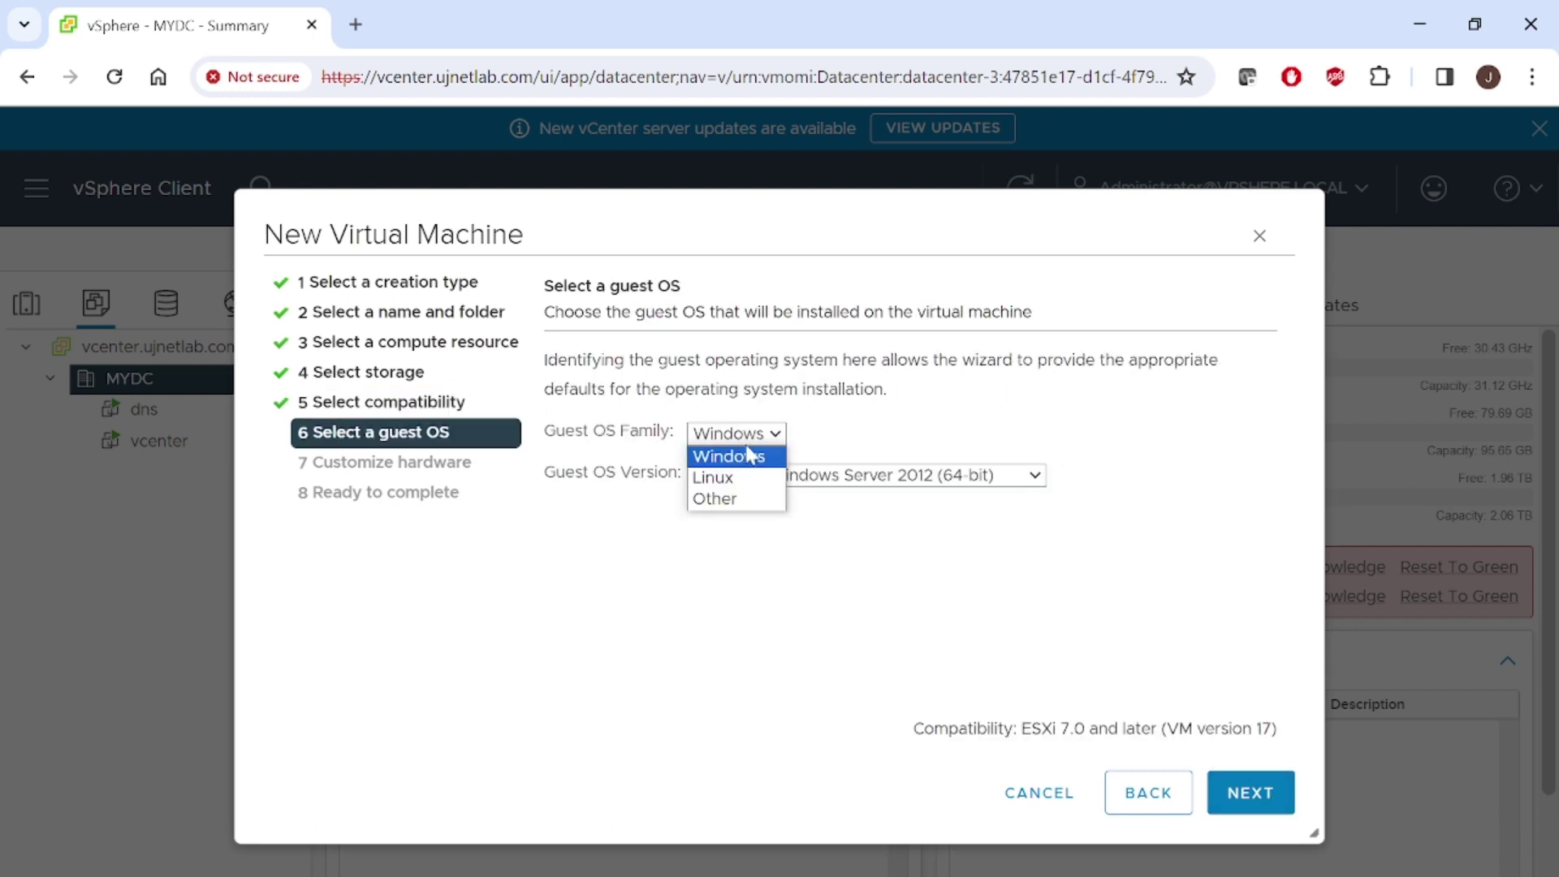
pyautogui.click(734, 473)
pyautogui.click(873, 477)
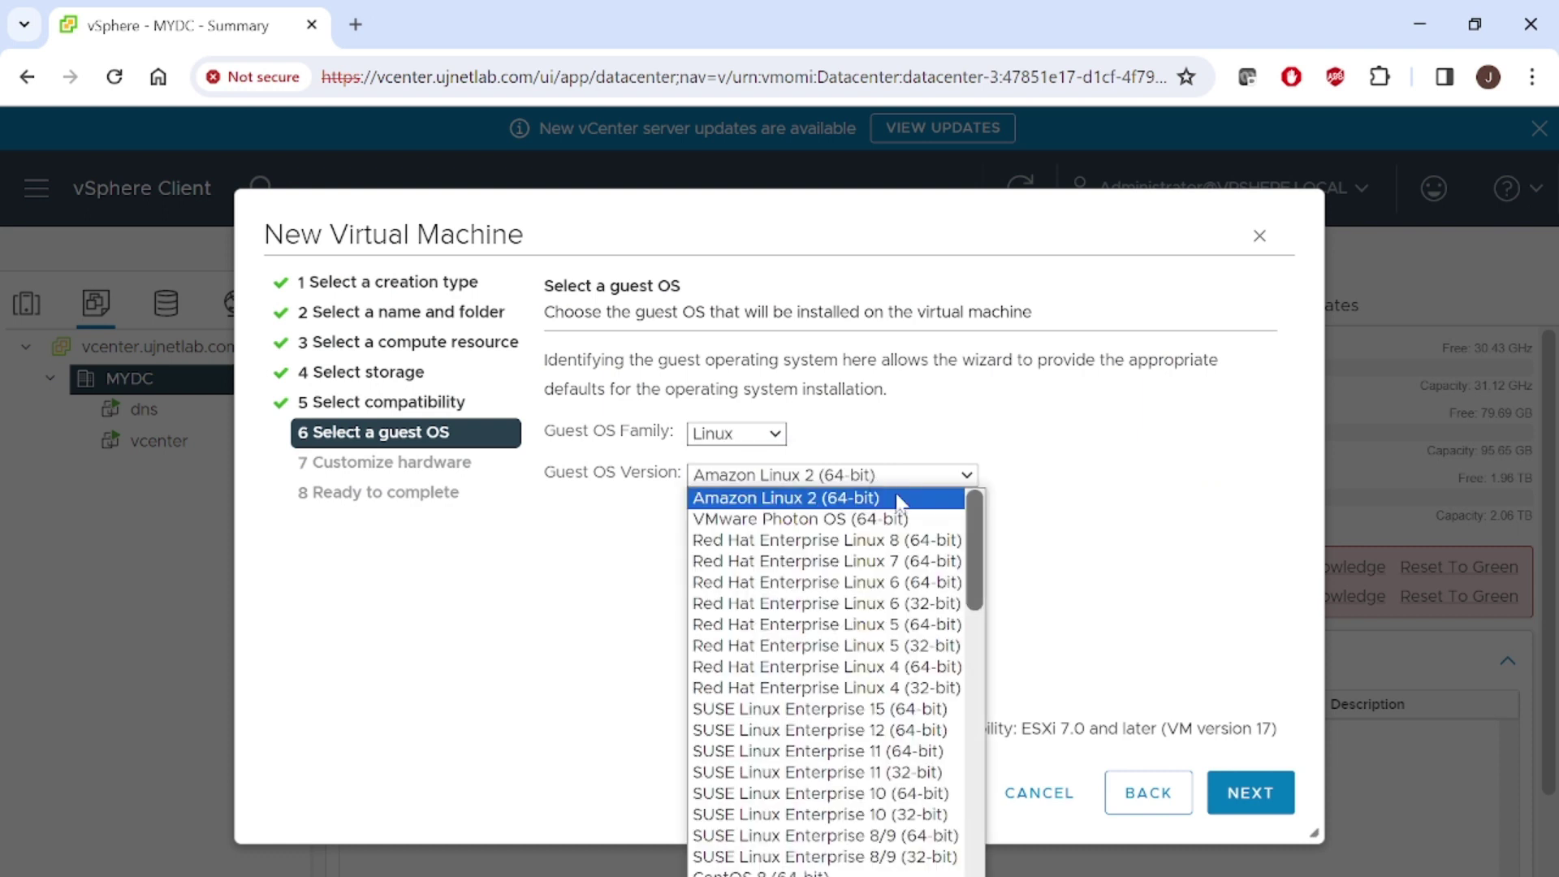
pyautogui.click(943, 542)
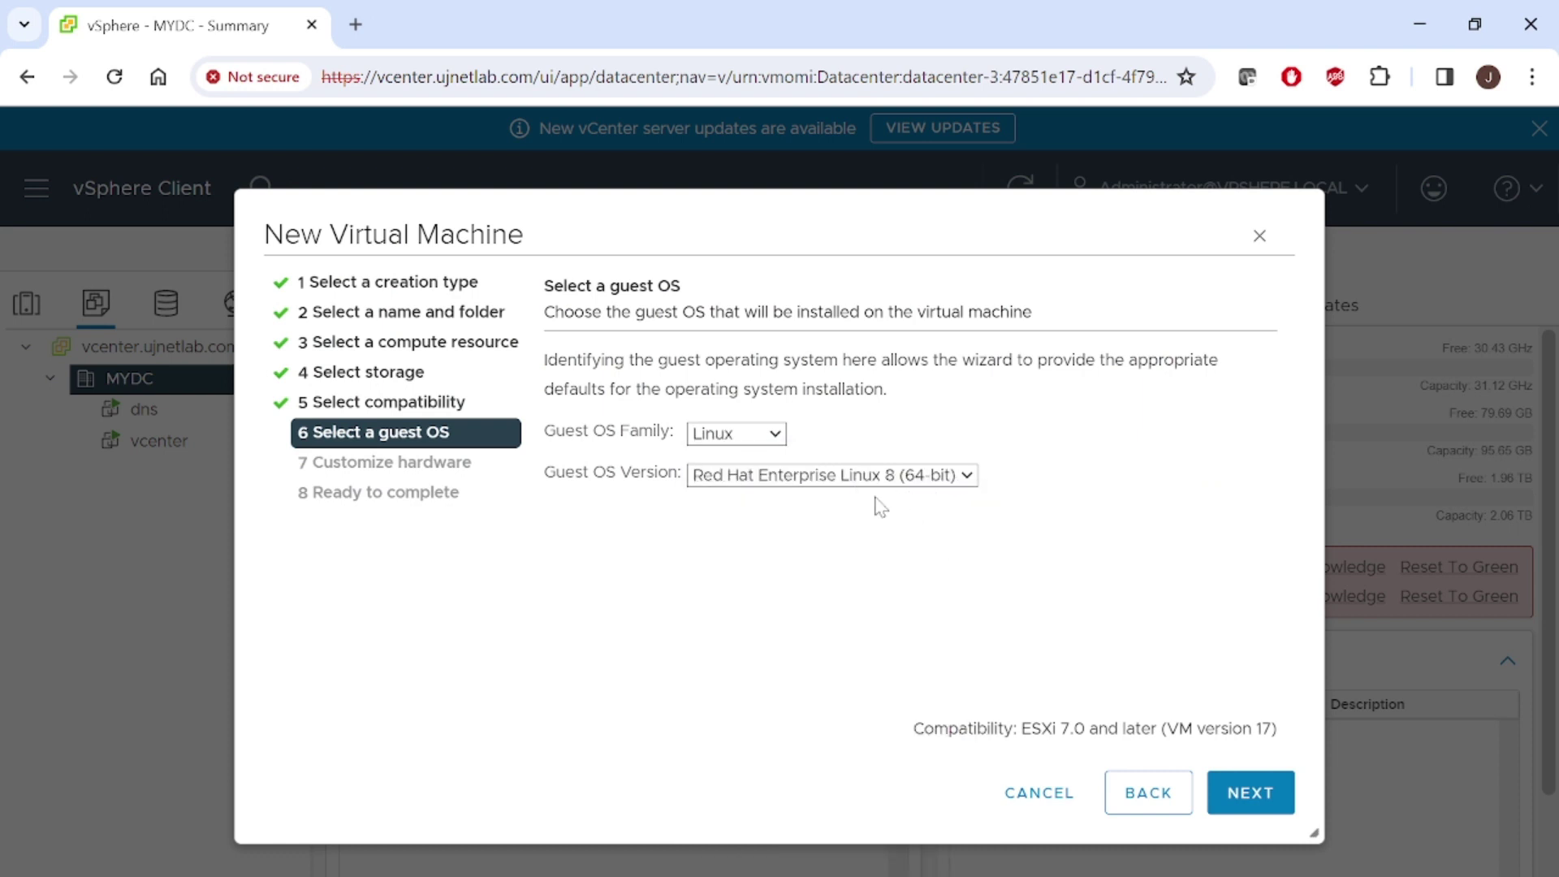
pyautogui.click(1264, 802)
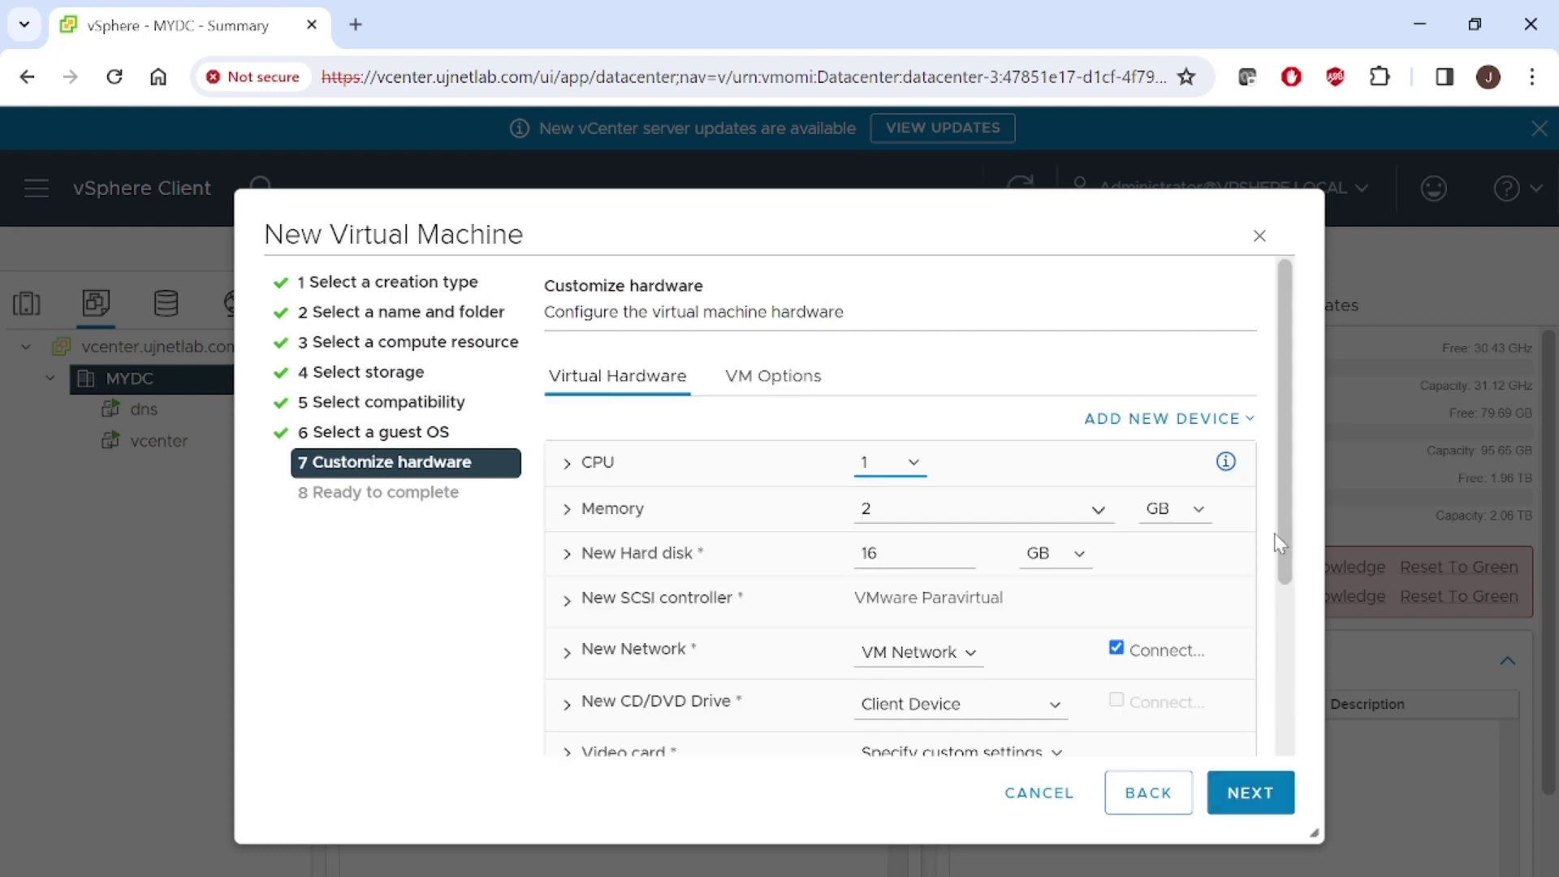
# Set the CPU count to 8 and expose hardware assisted virtualization to the guest OS.
pyautogui.moveTo(1280, 543); pyautogui.dragTo(1281, 597)
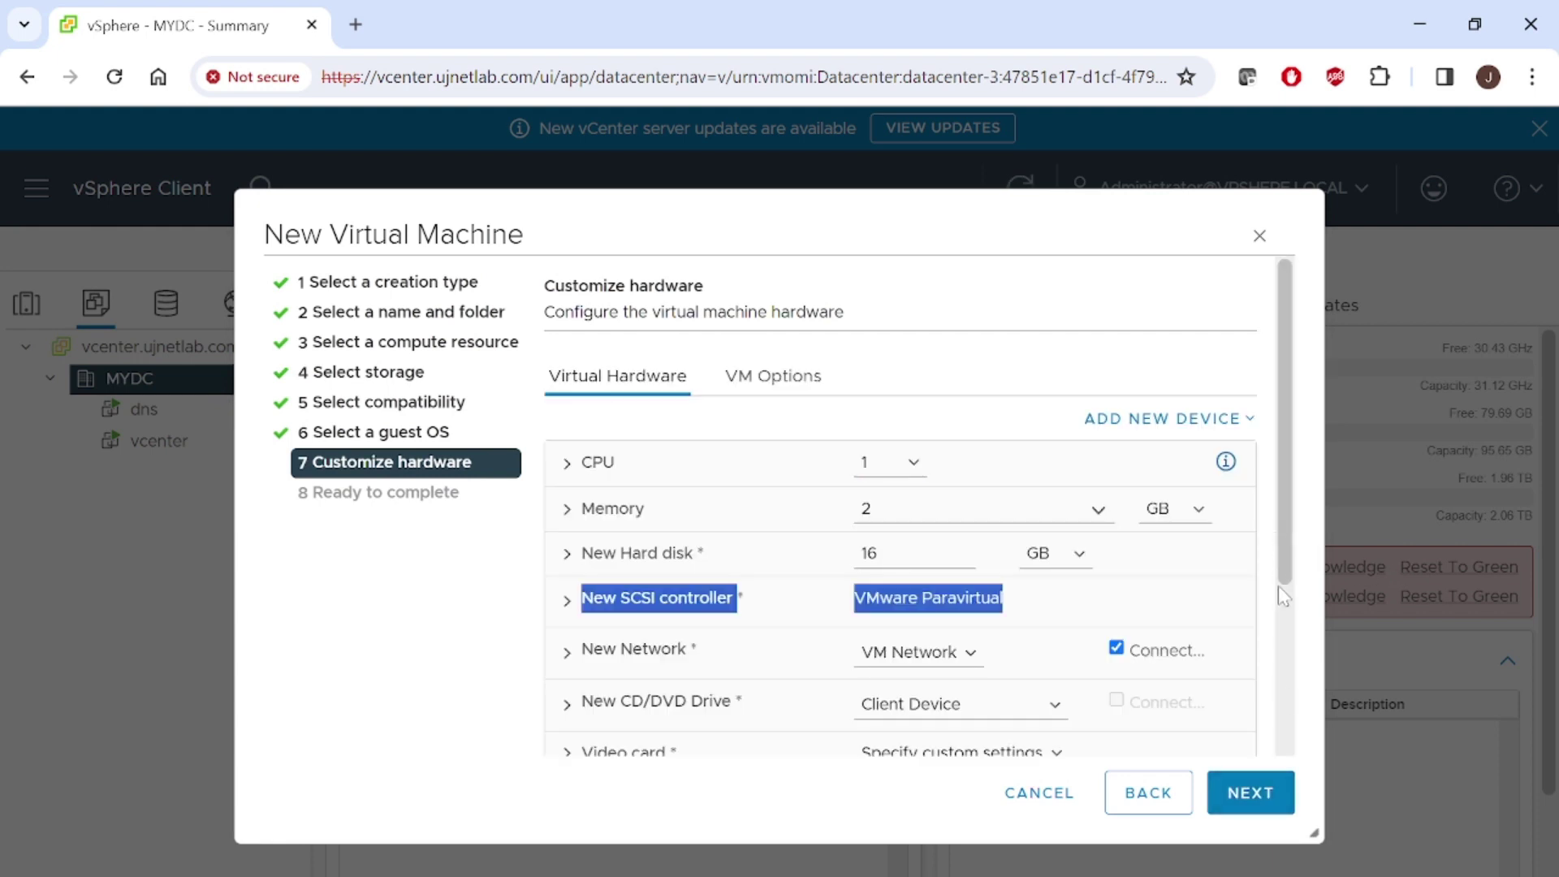
pyautogui.click(889, 462)
pyautogui.click(893, 637)
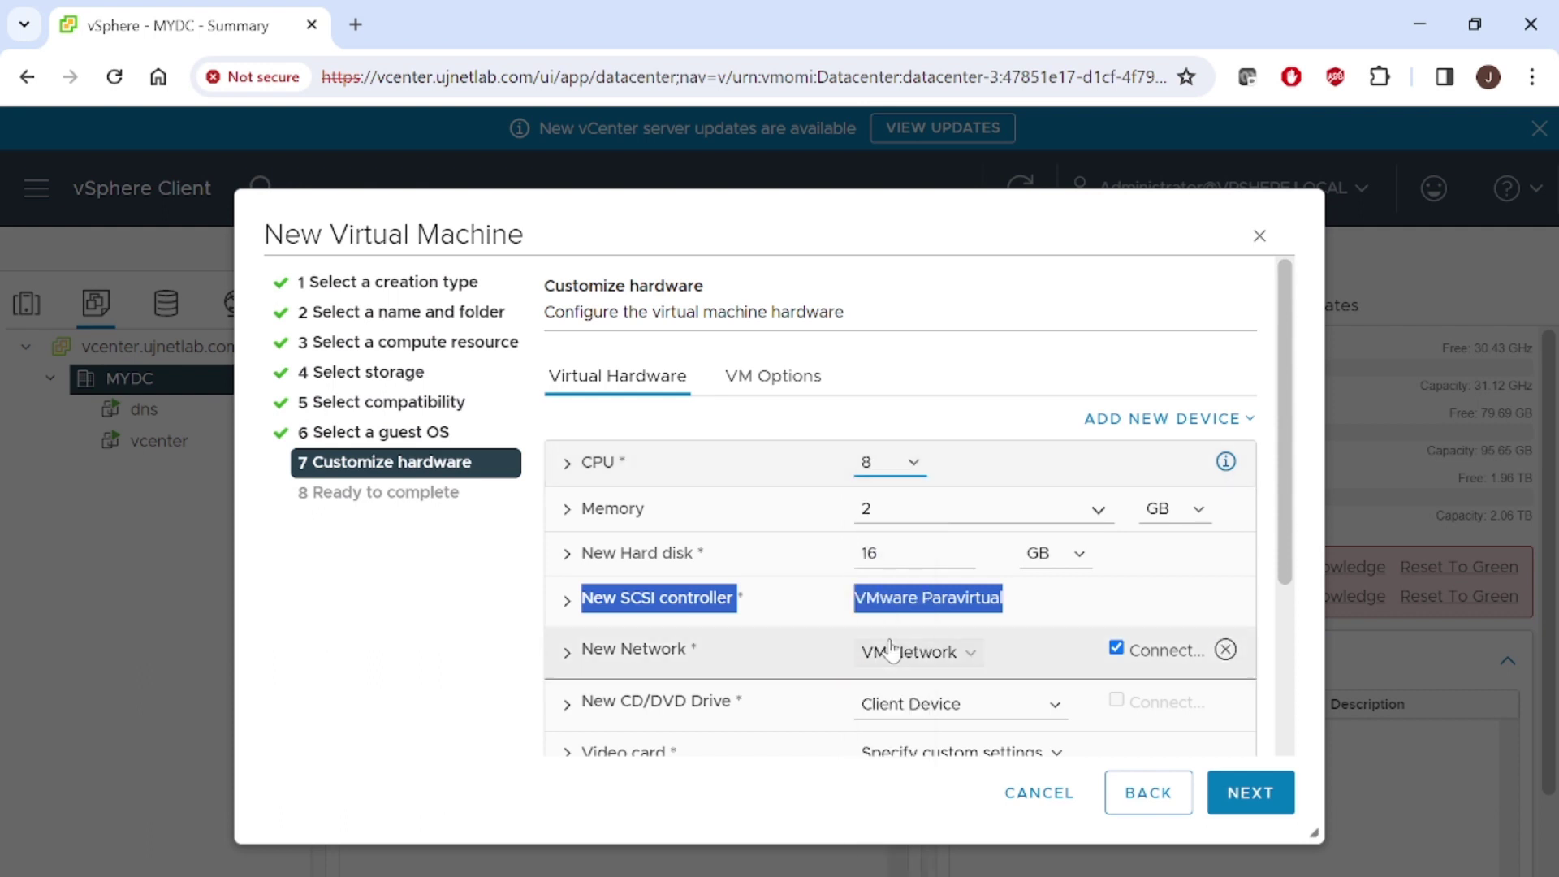
pyautogui.click(590, 479)
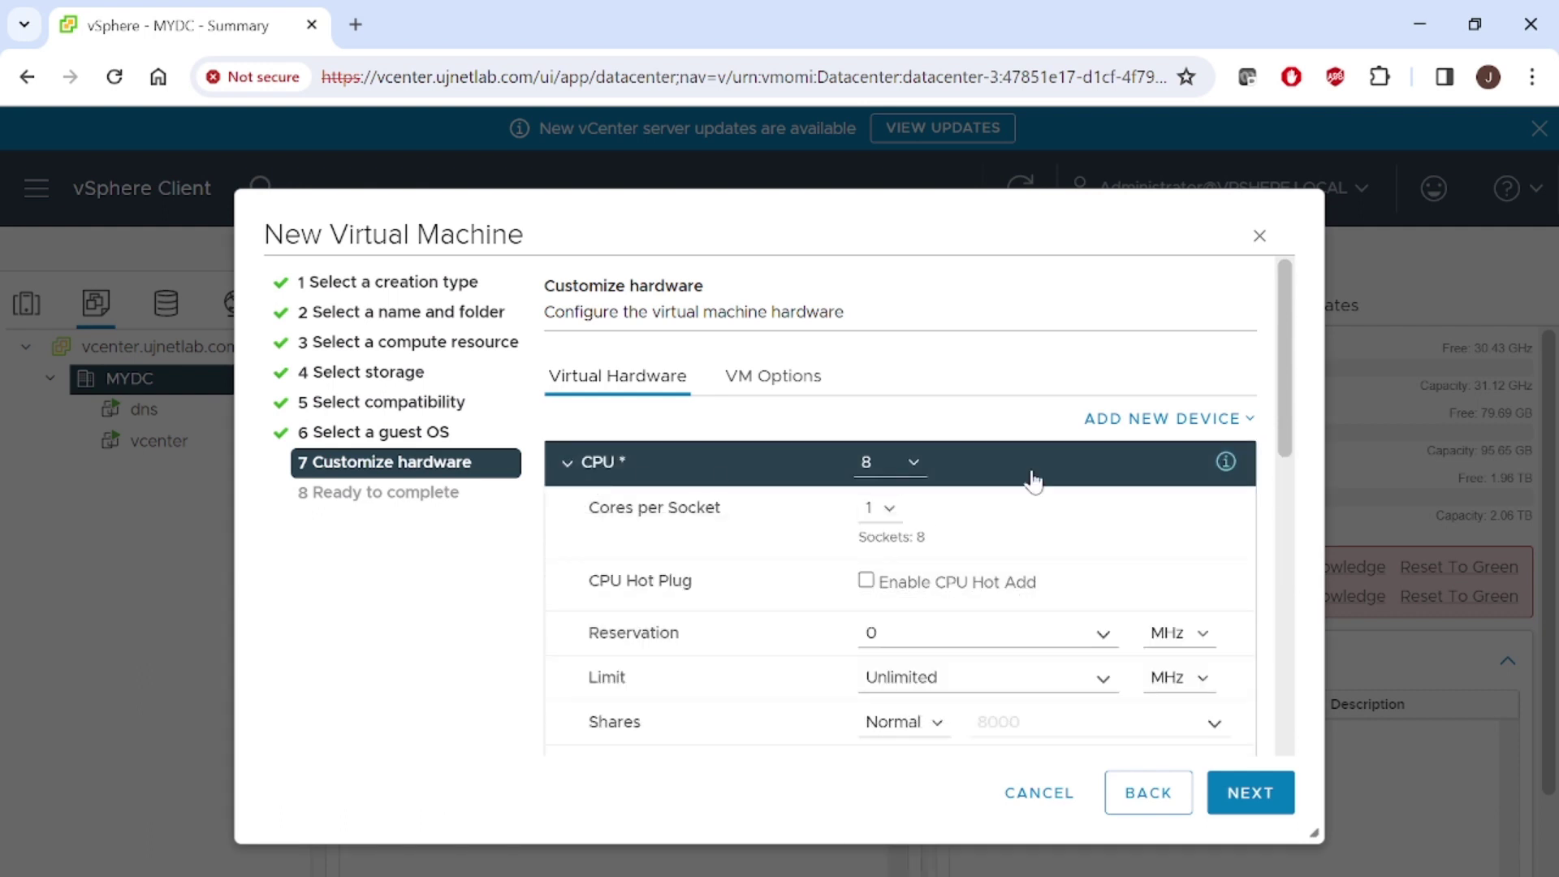
pyautogui.scroll(-1, 1282, 431)
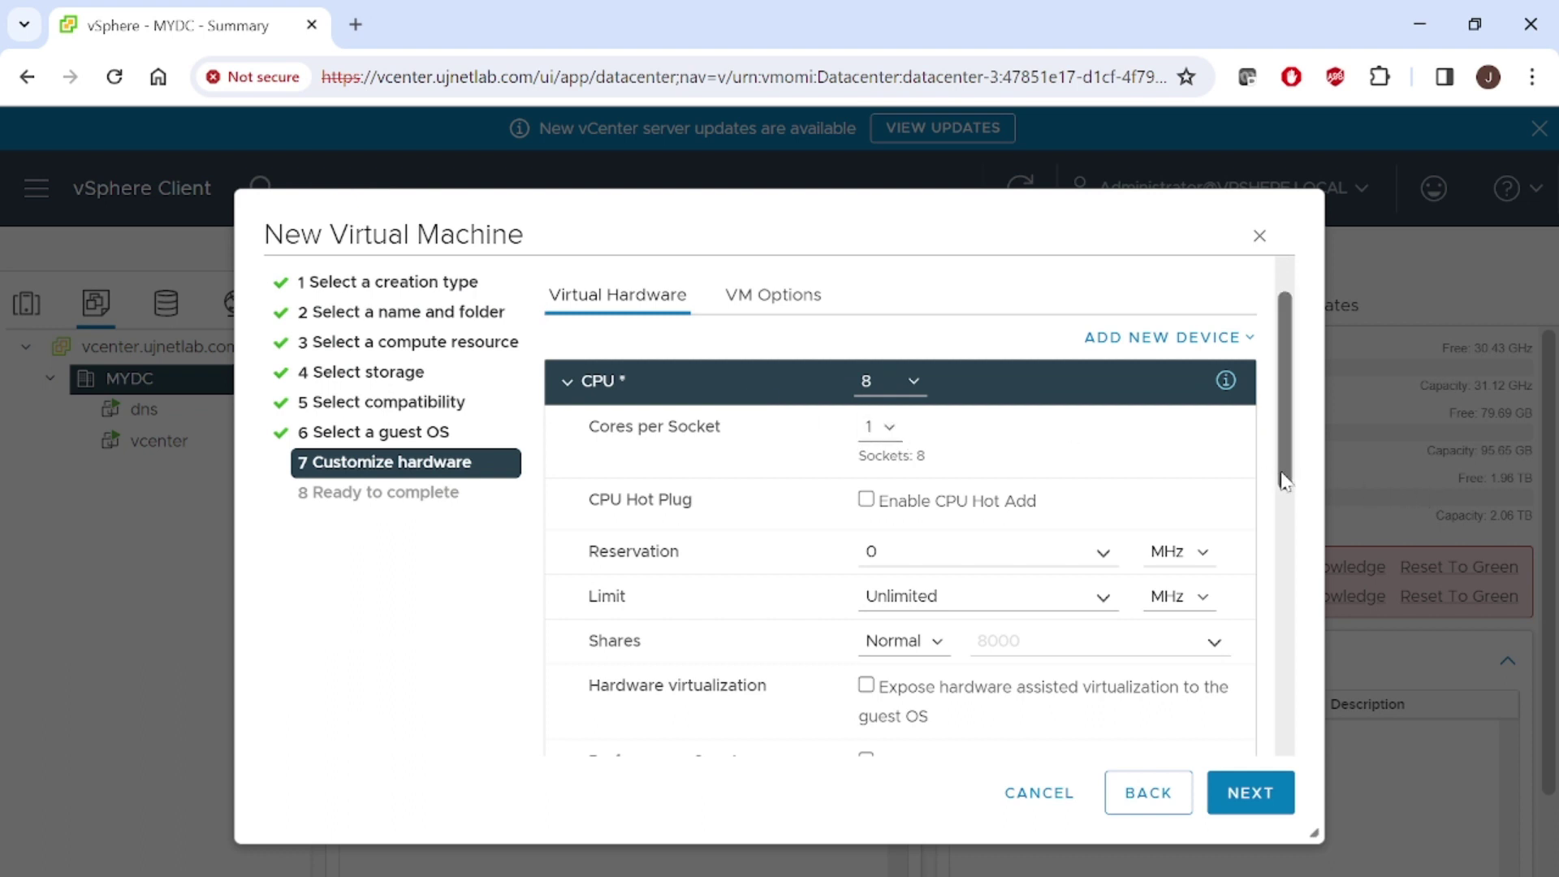
pyautogui.moveTo(1302, 486); pyautogui.dragTo(1296, 579)
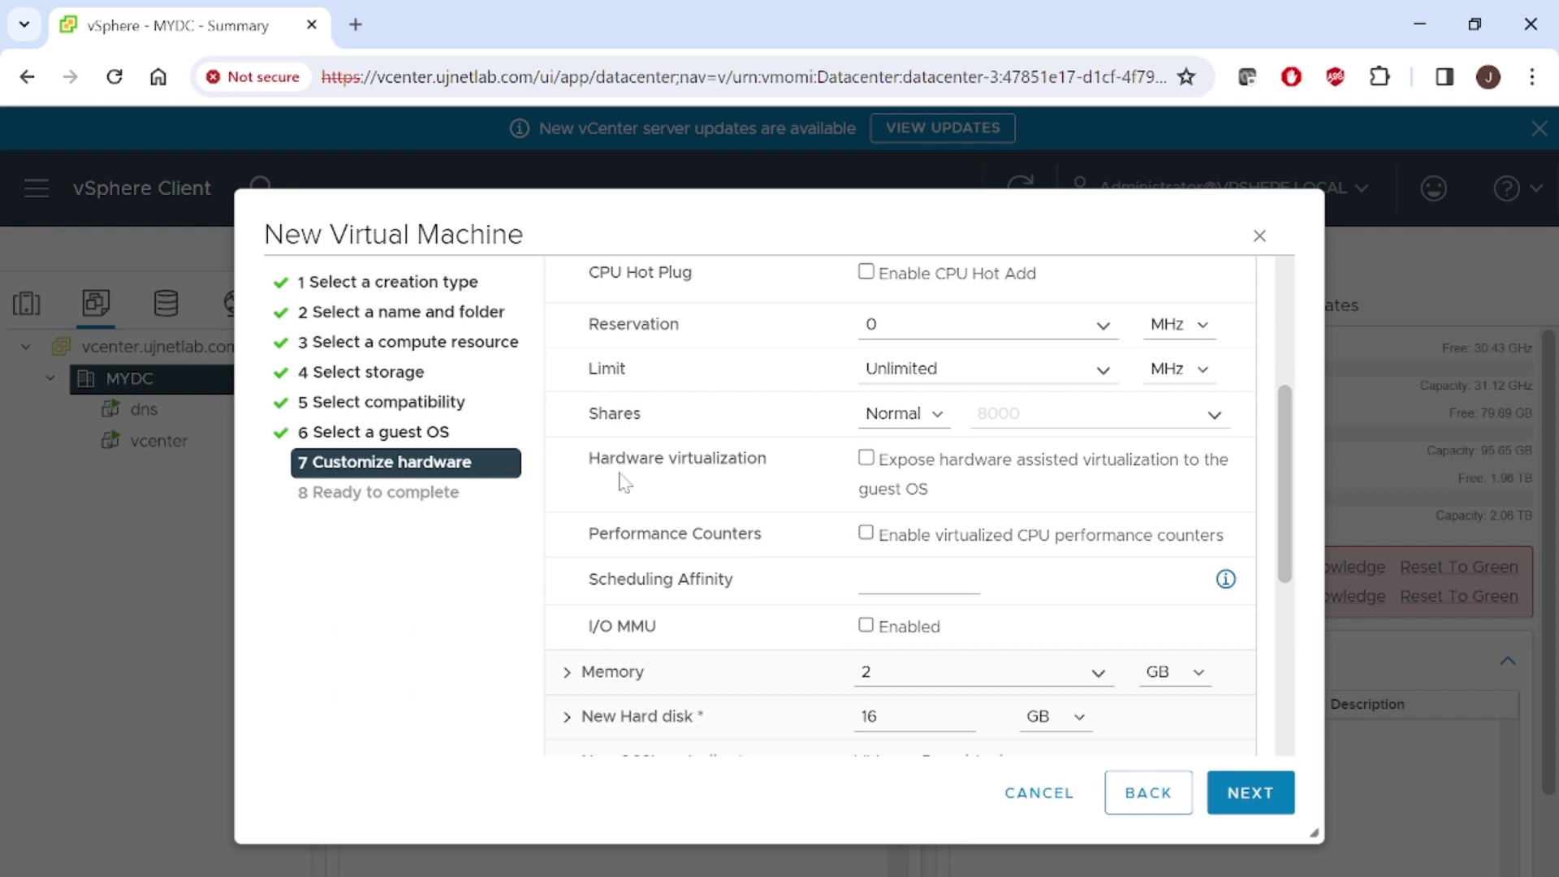
pyautogui.moveTo(879, 459); pyautogui.dragTo(1236, 459)
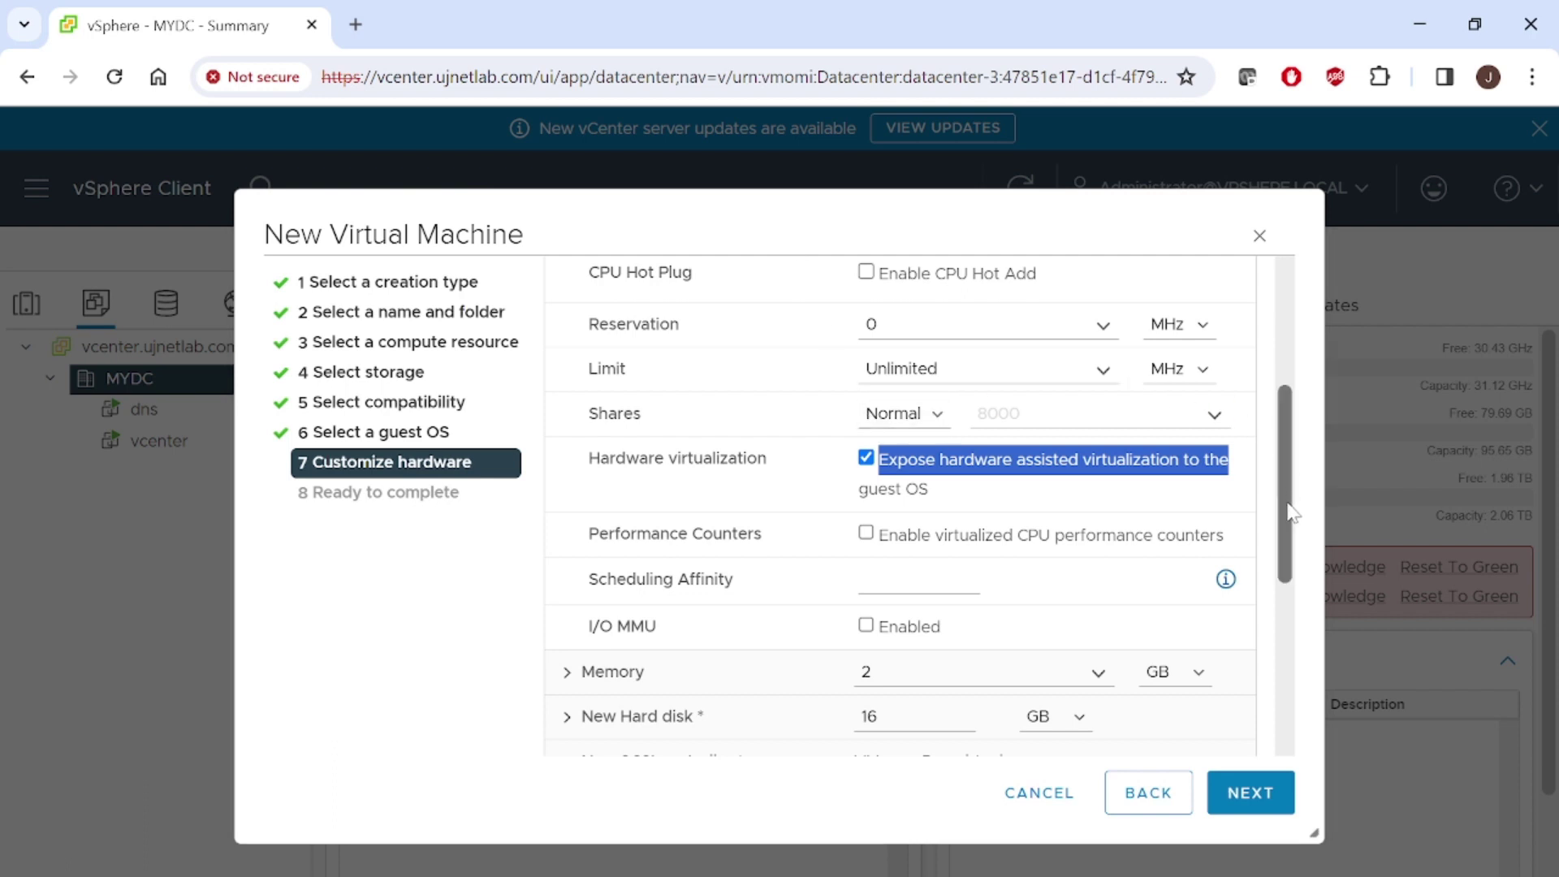
# Set the memory to 84 GB and enable I/O MMU for the CPU.
pyautogui.moveTo(1291, 513); pyautogui.dragTo(1299, 591)
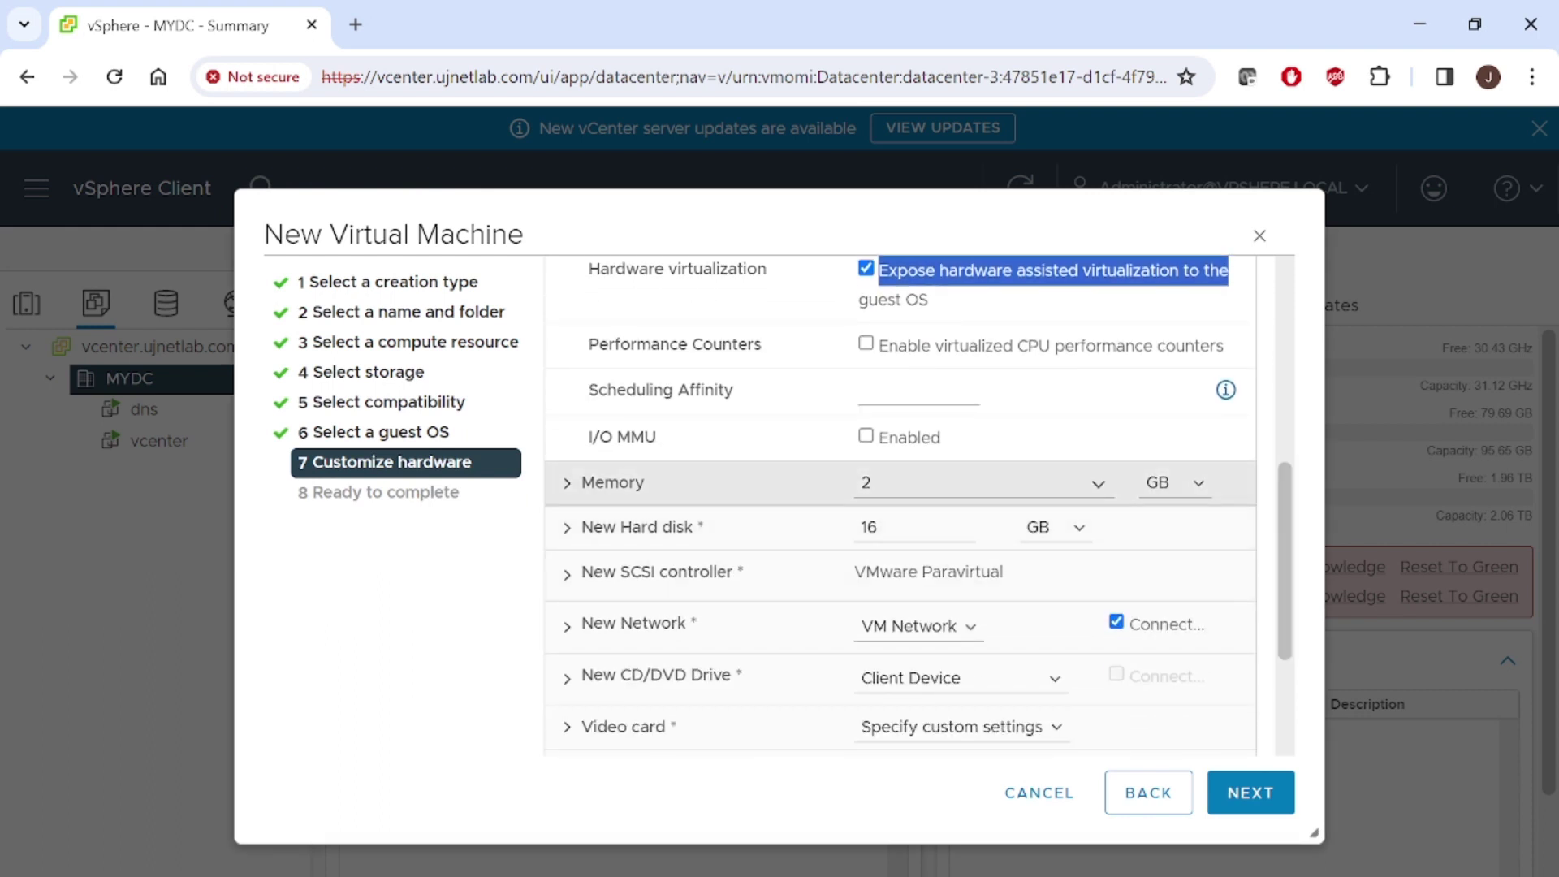
pyautogui.click(933, 484)
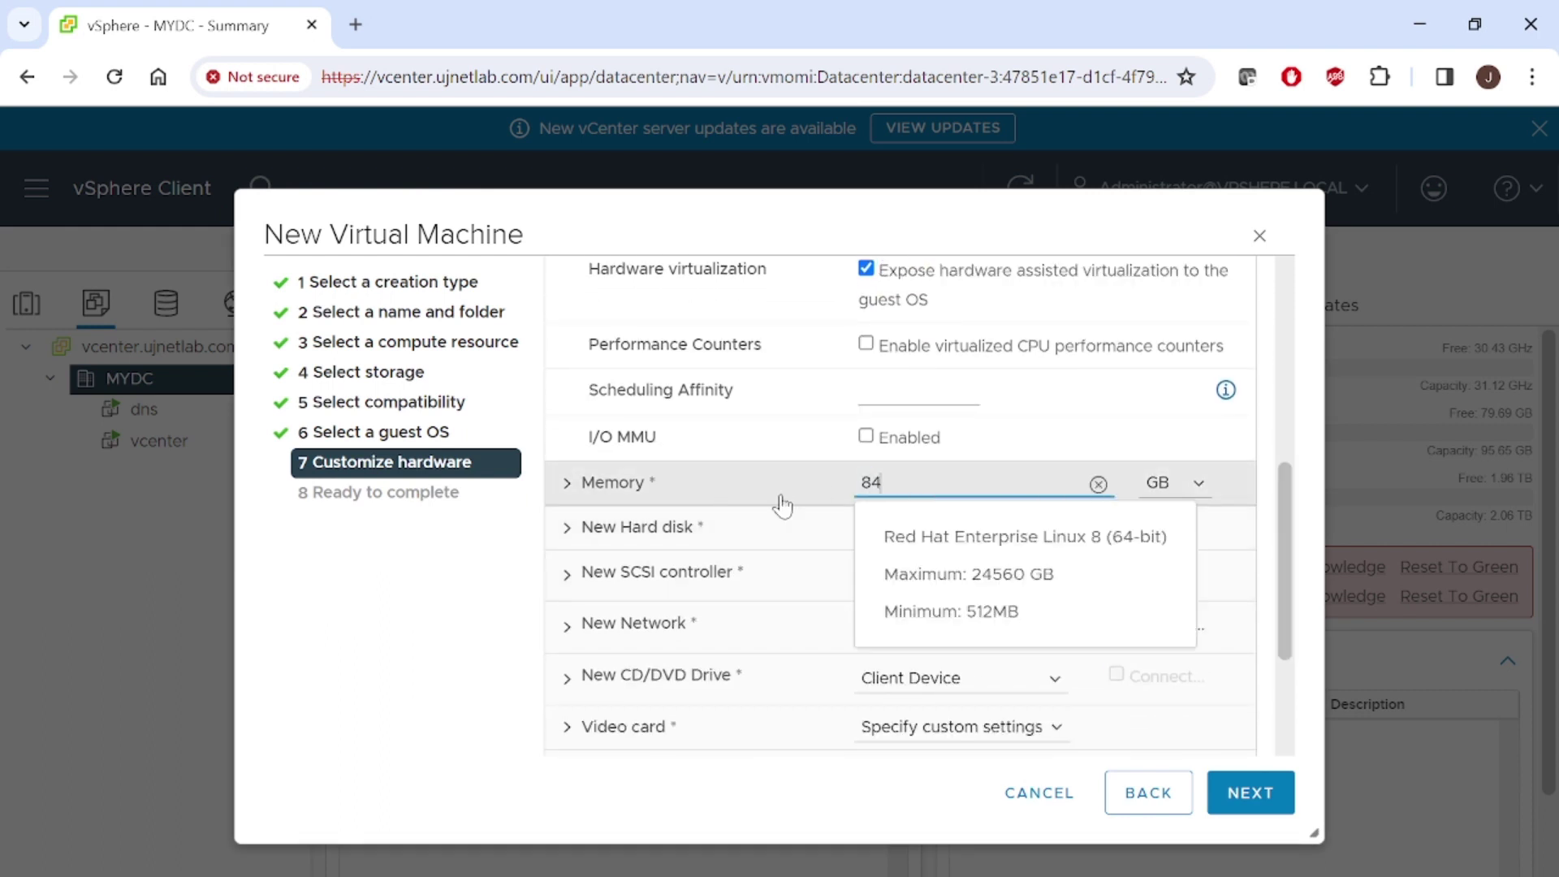
pyautogui.click(798, 468)
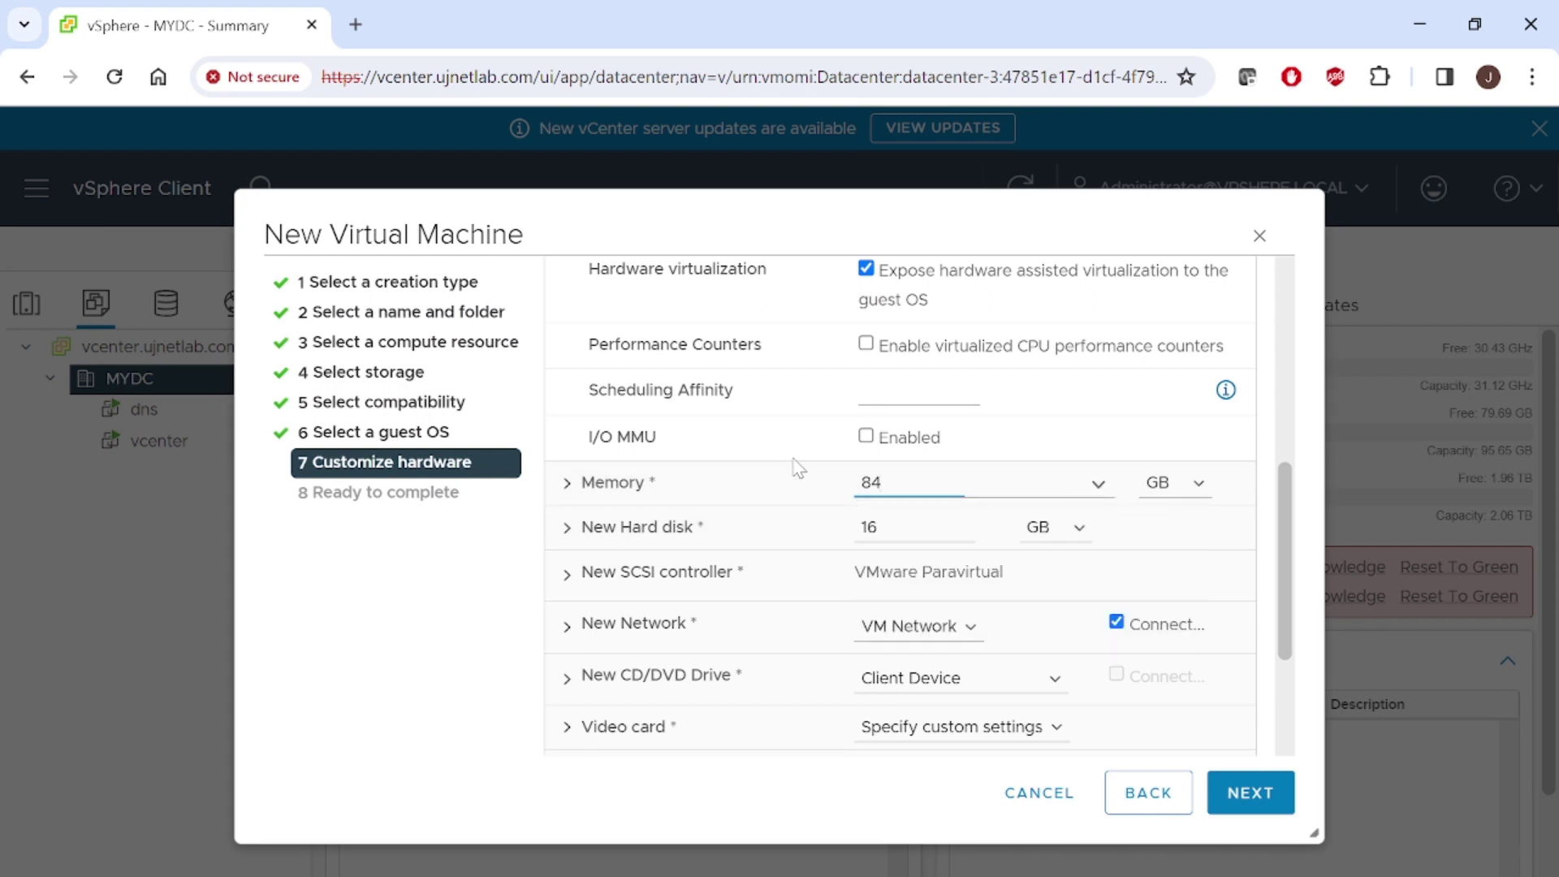
pyautogui.click(867, 437)
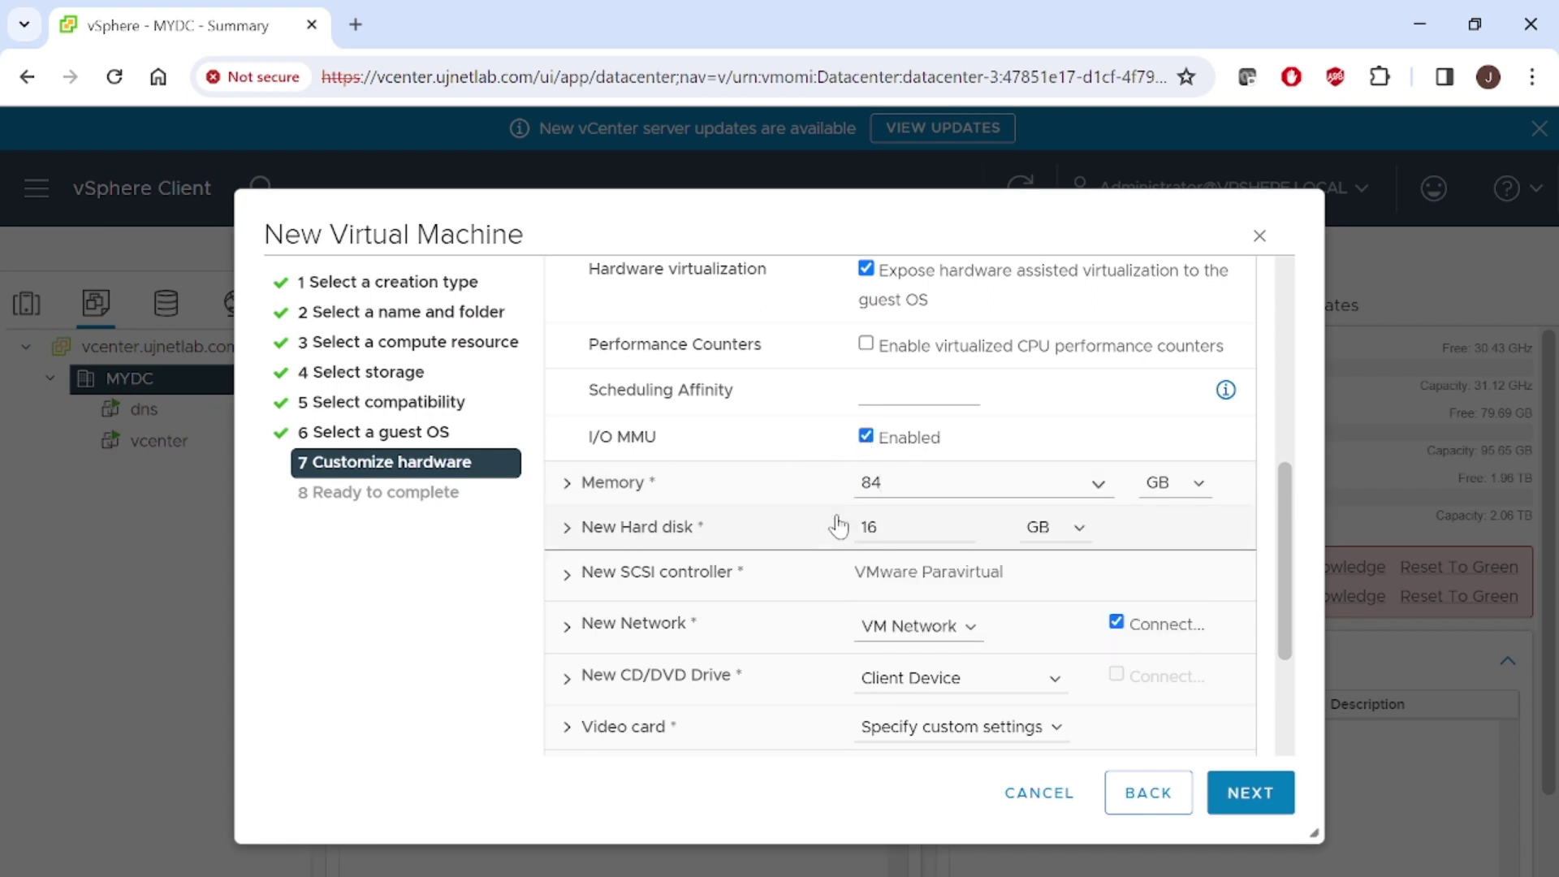
# Set the new hard disk's size to 1 TB.
pyautogui.click(791, 543)
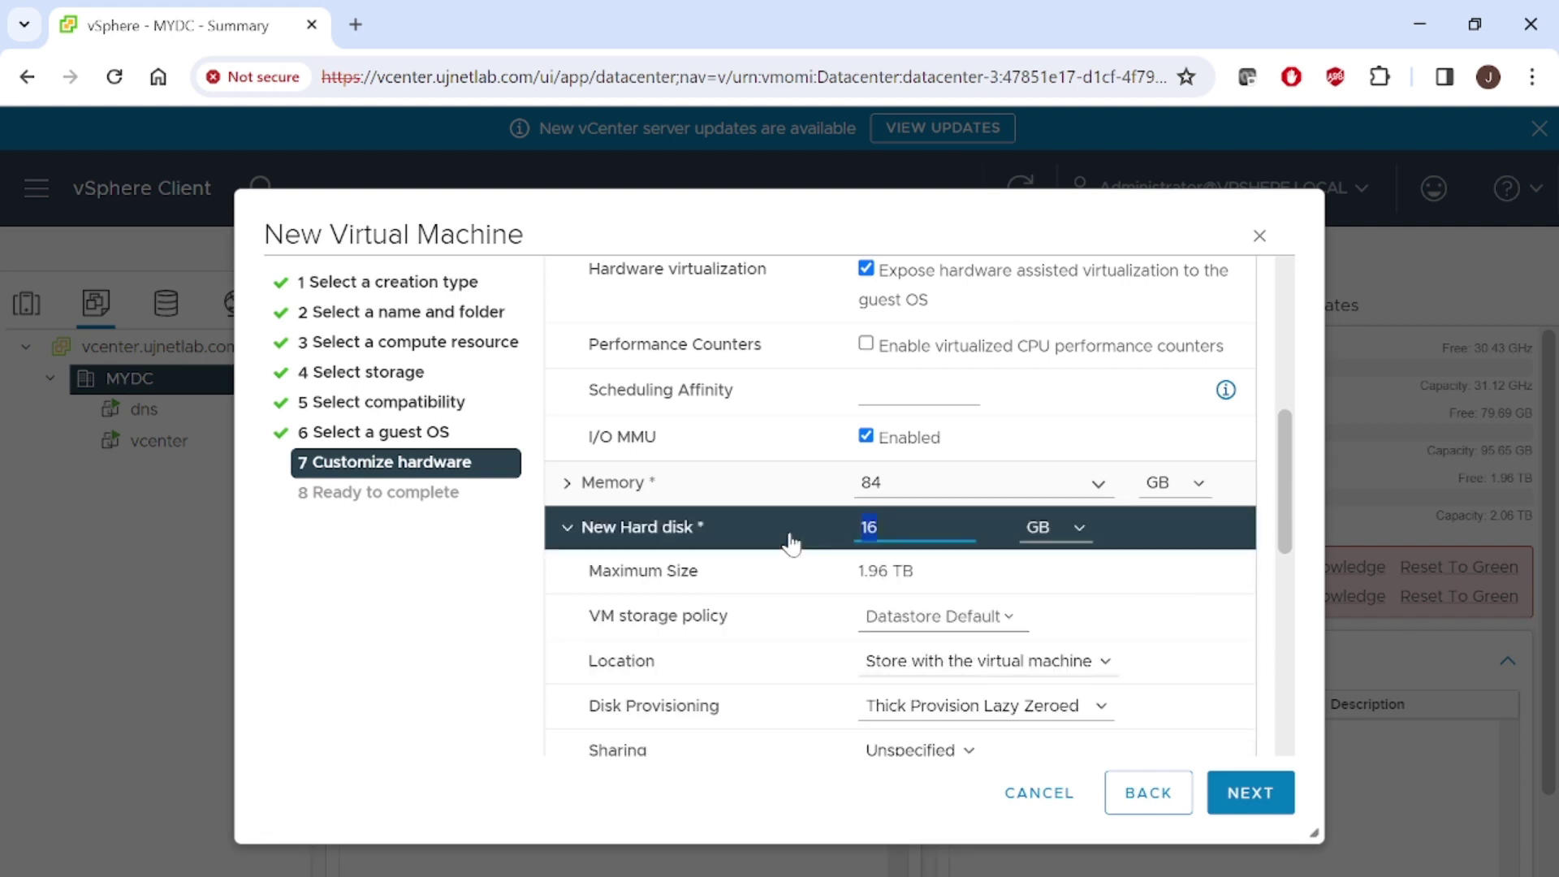
pyautogui.click(1049, 527)
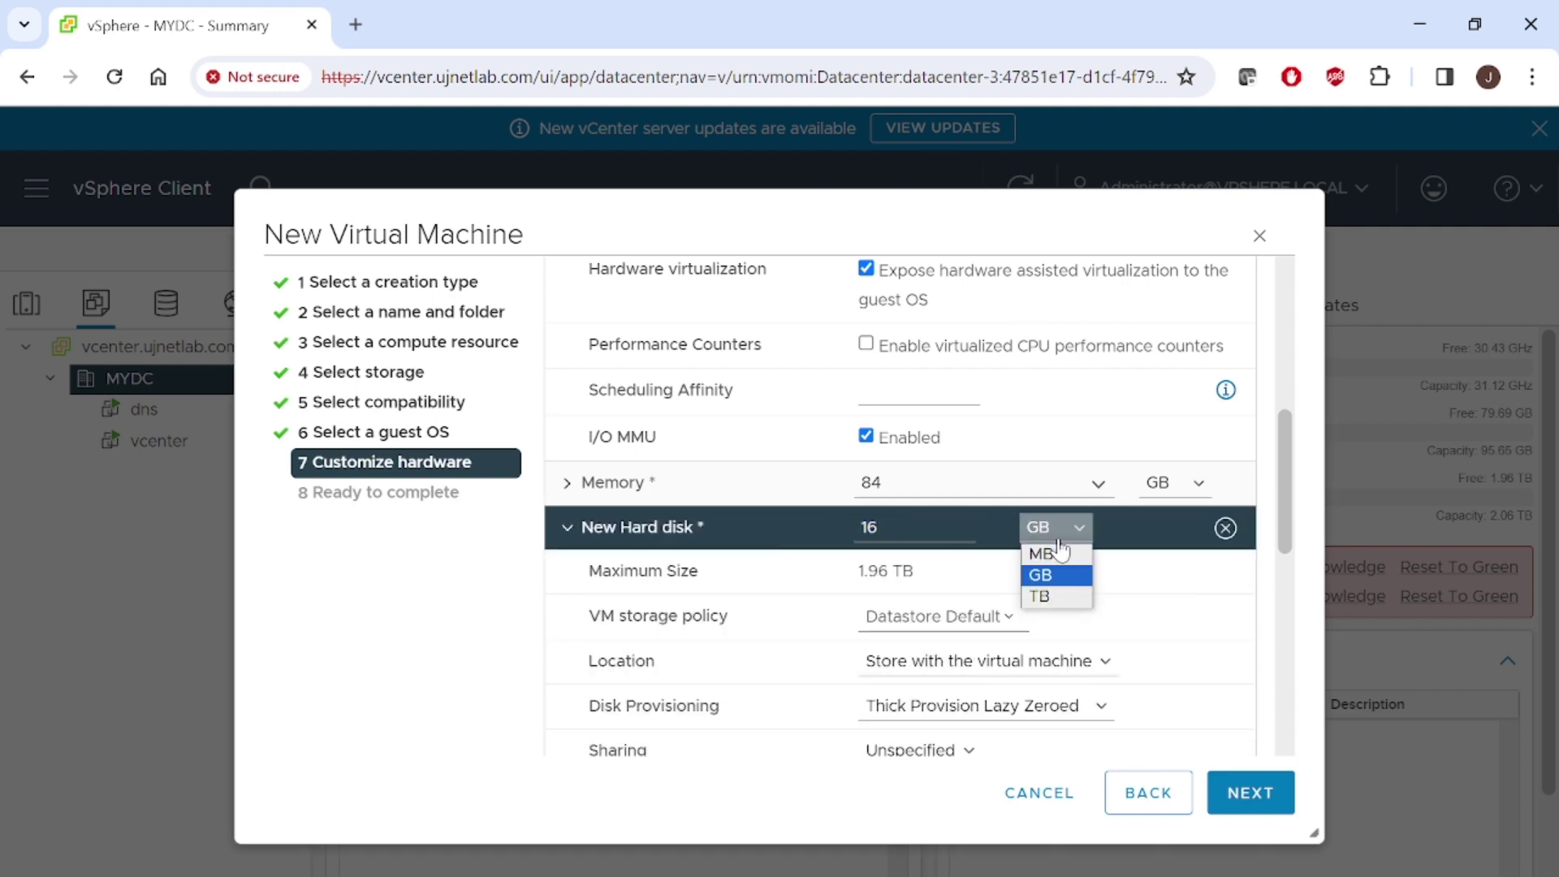
pyautogui.click(1056, 596)
pyautogui.doubleClick(869, 527)
pyautogui.write('1')
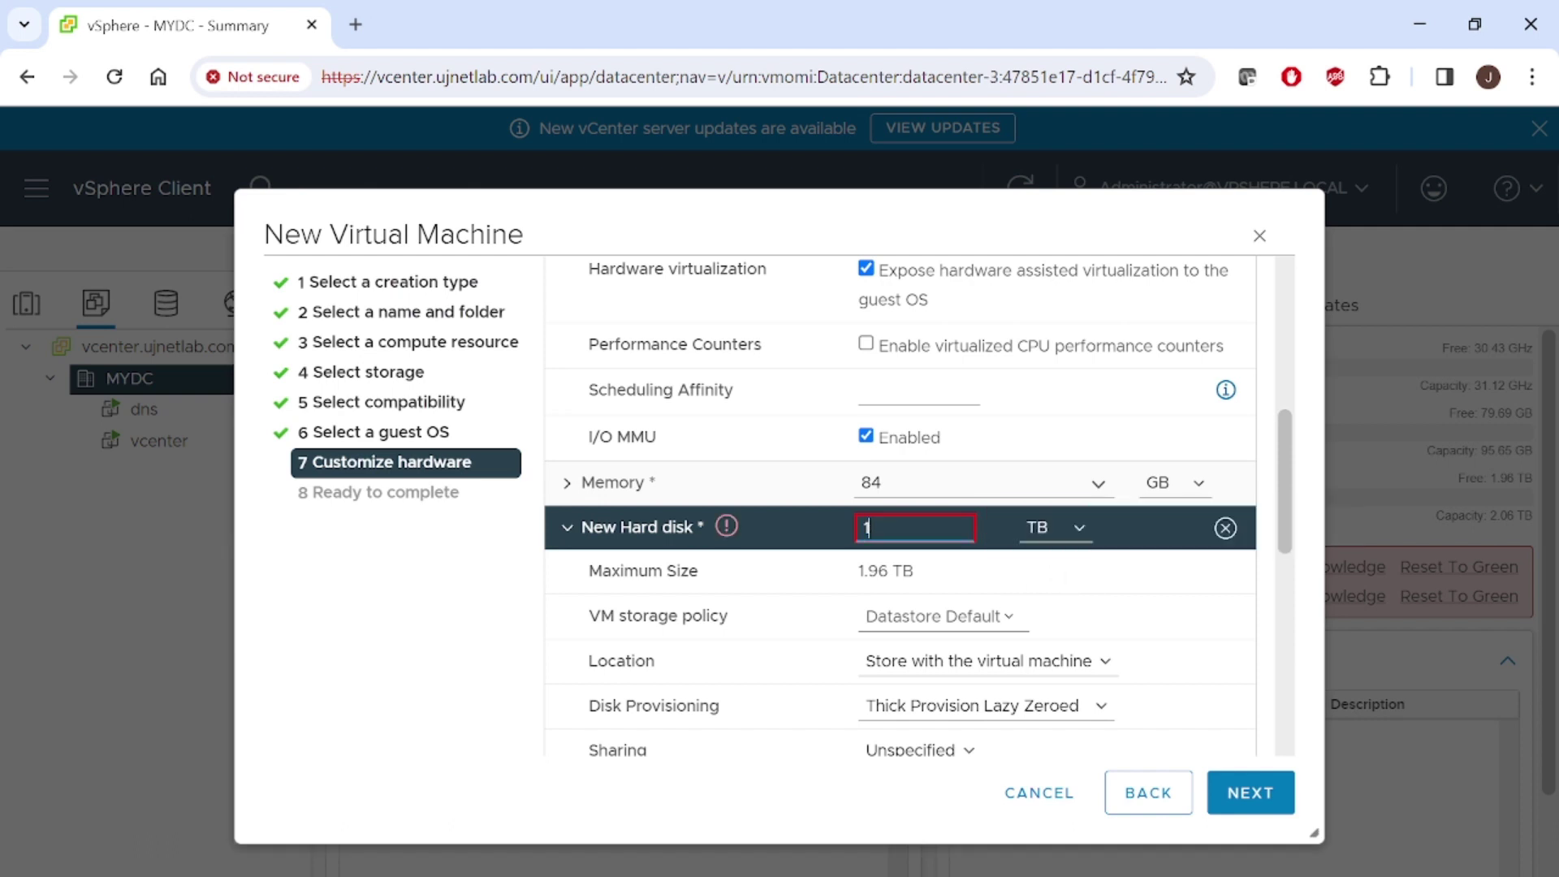
pyautogui.write('1')
# Add a second network adapter to the new virtual machine's hardware.
pyautogui.moveTo(1280, 522); pyautogui.dragTo(1286, 739)
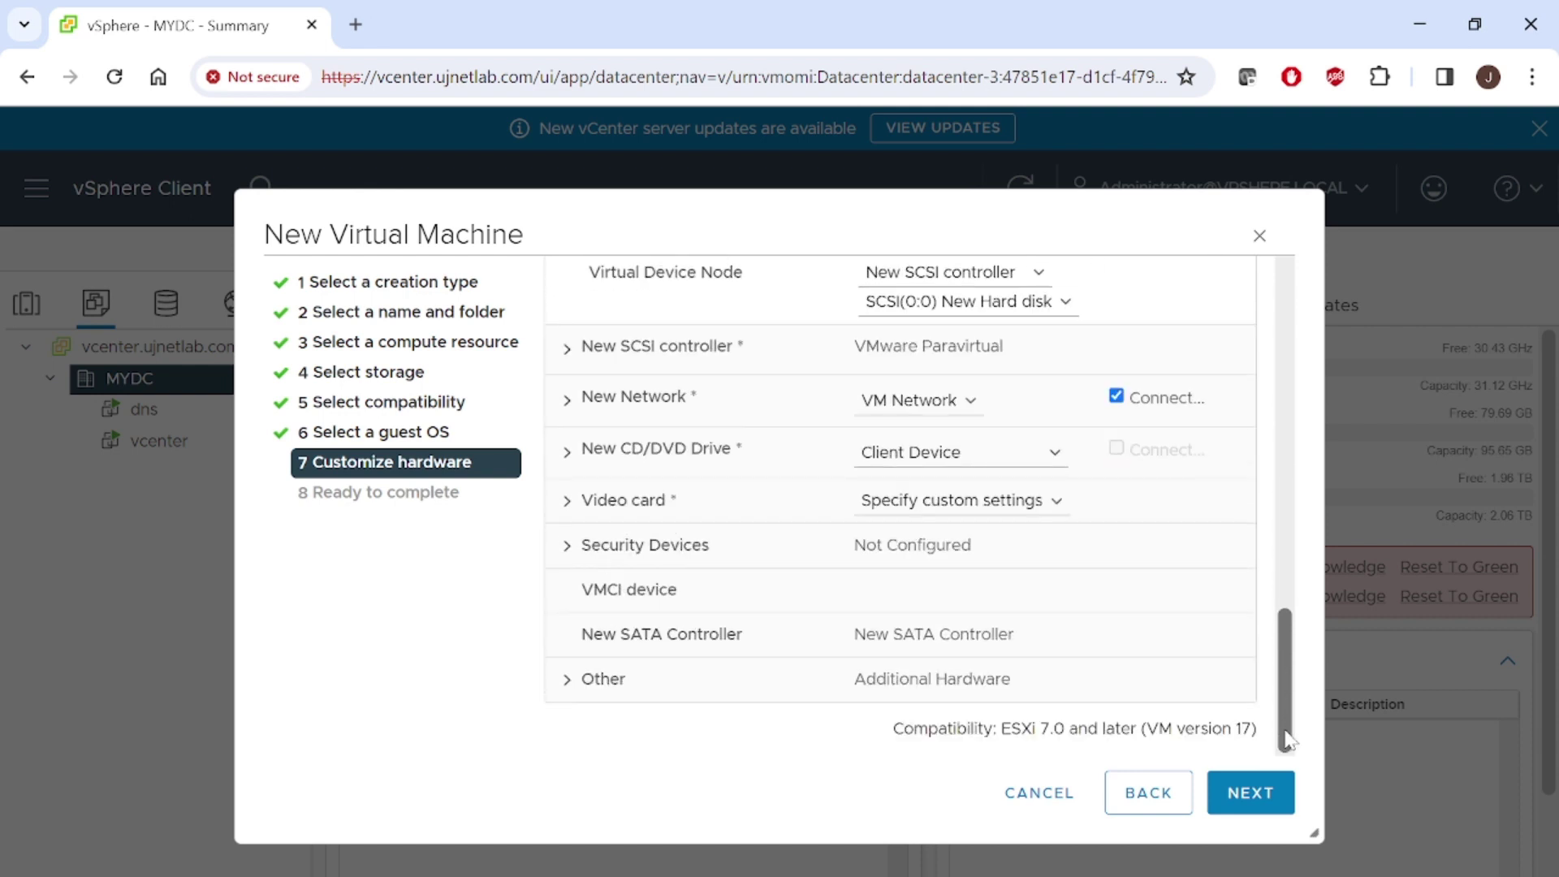
pyautogui.click(641, 398)
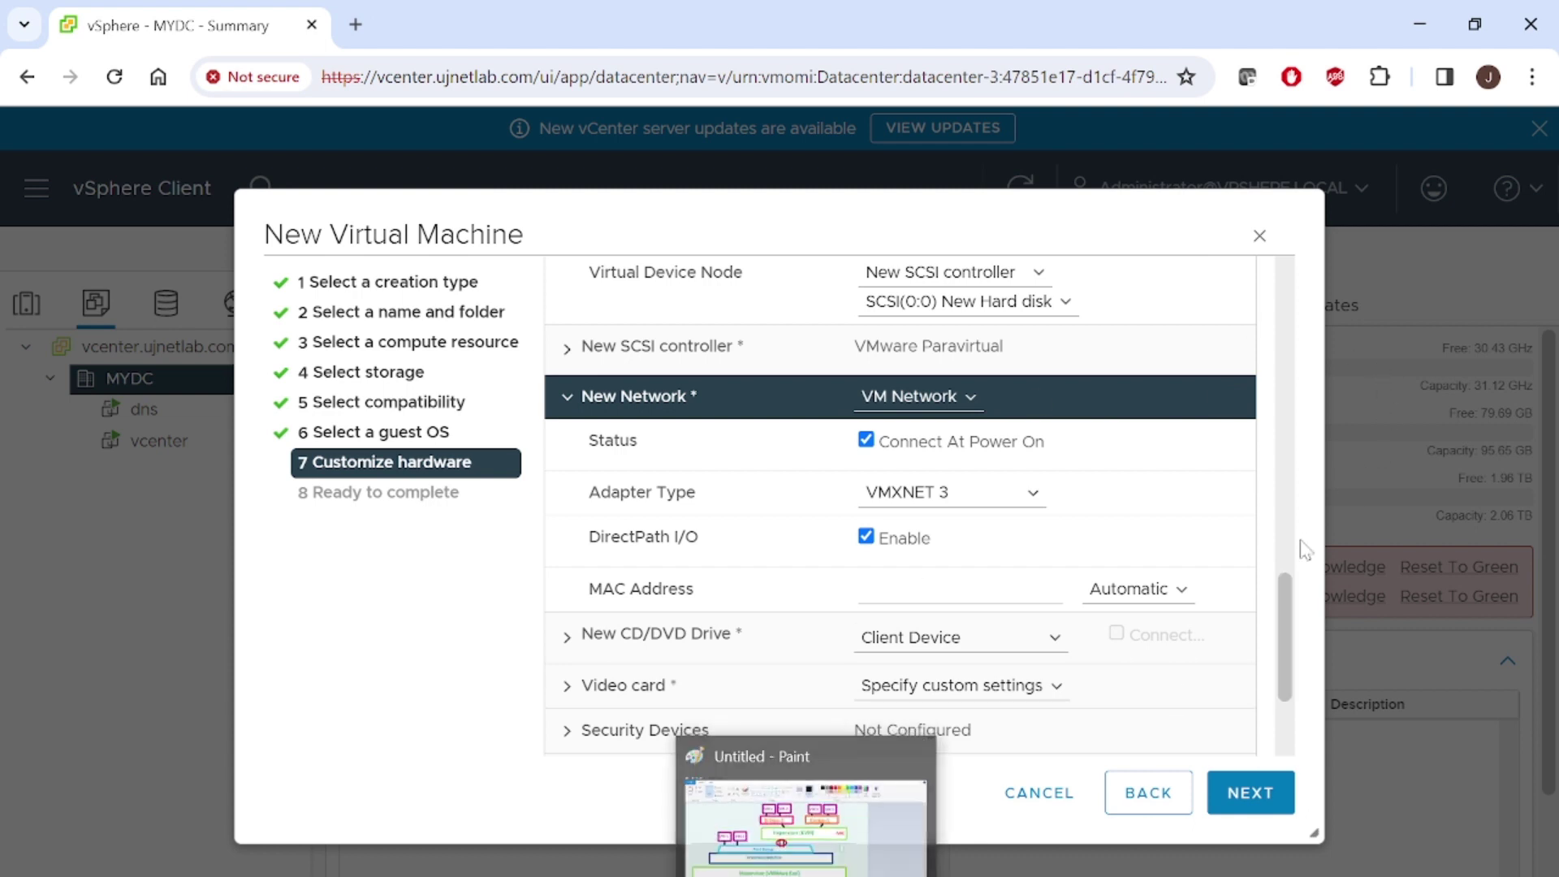
pyautogui.moveTo(1287, 627); pyautogui.dragTo(1215, 362)
pyautogui.click(1214, 356)
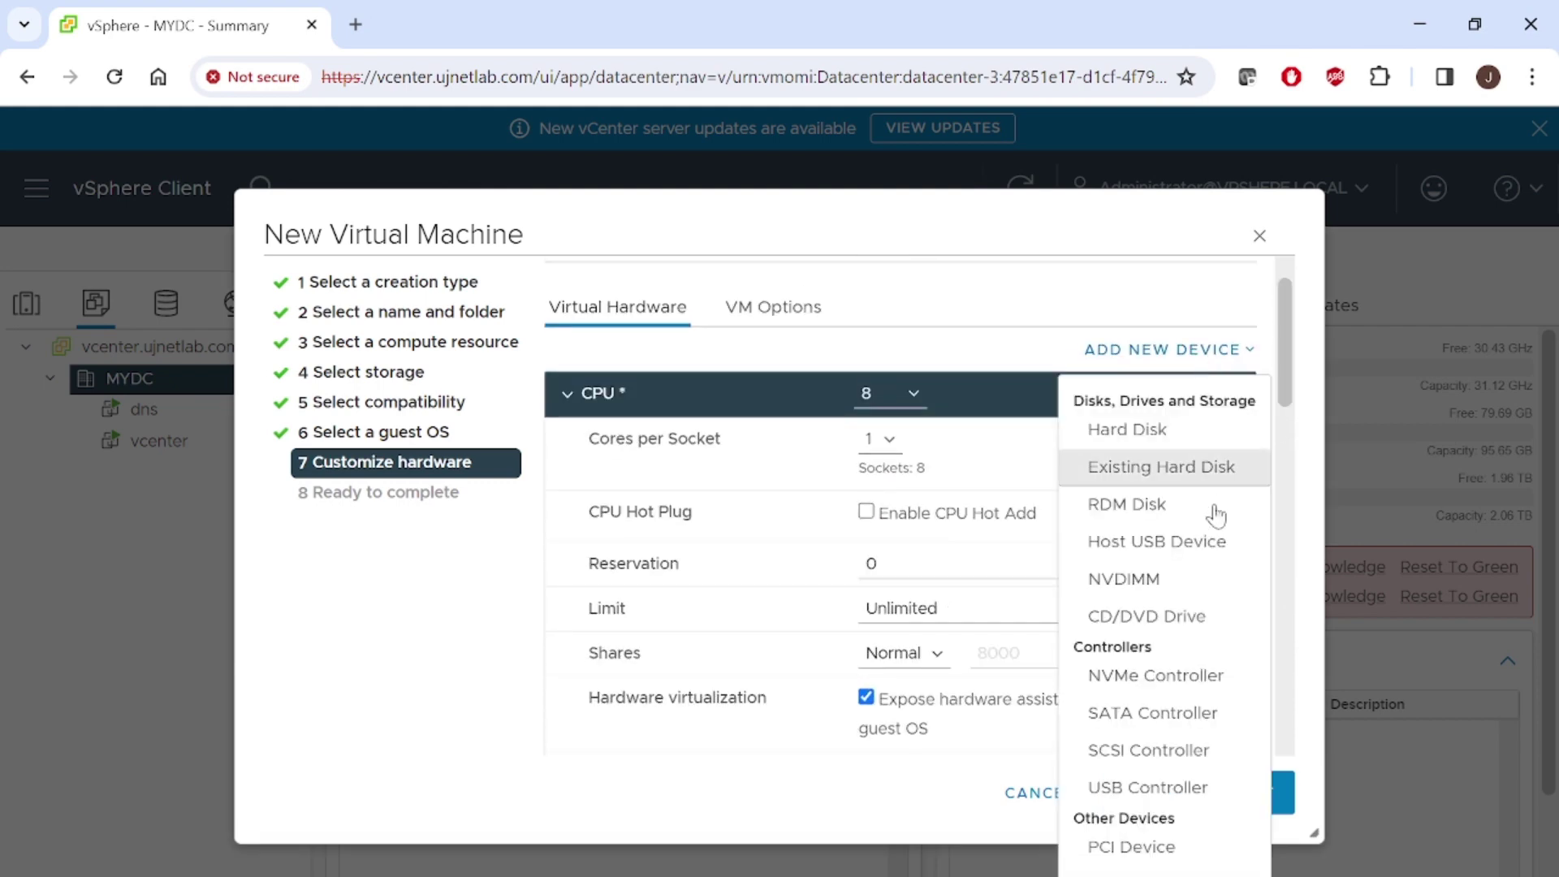
pyautogui.scroll(-1, 1212, 550)
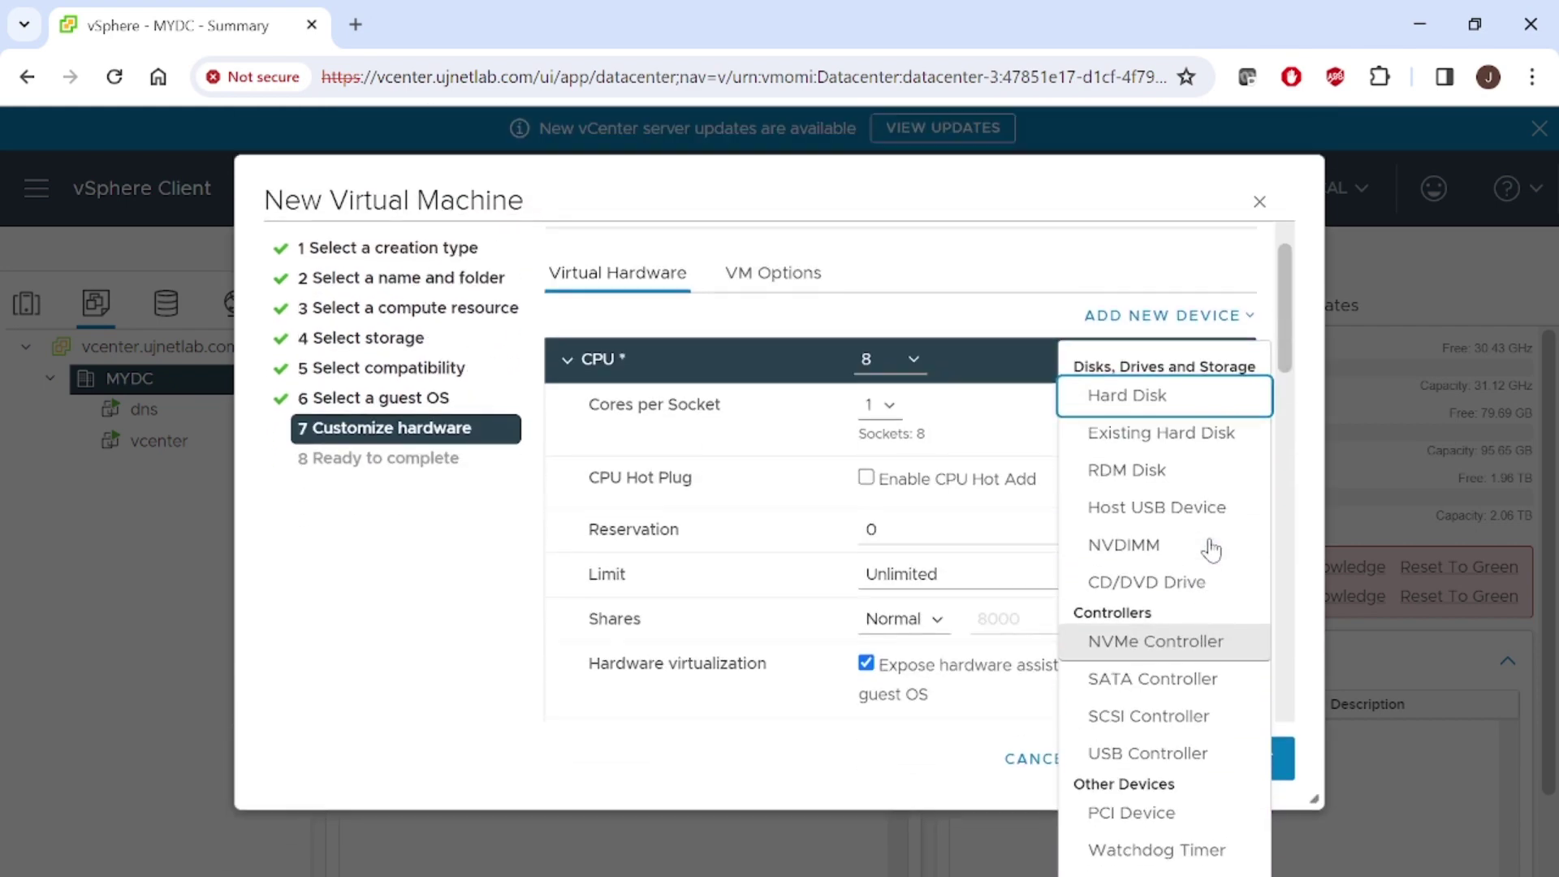
pyautogui.scroll(-3, 1212, 550)
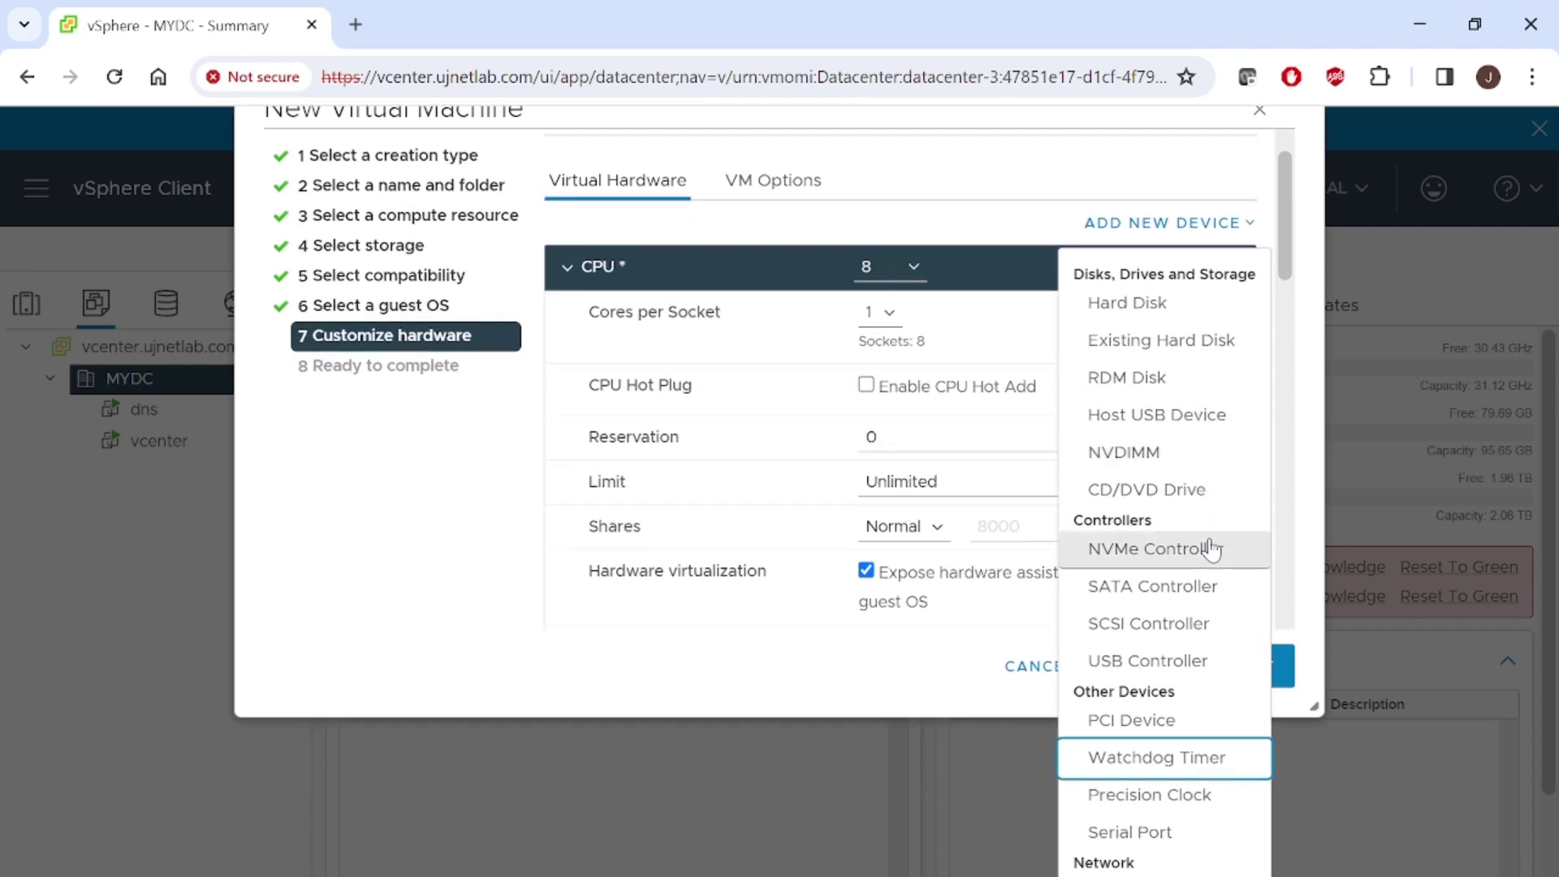
pyautogui.click(1212, 550)
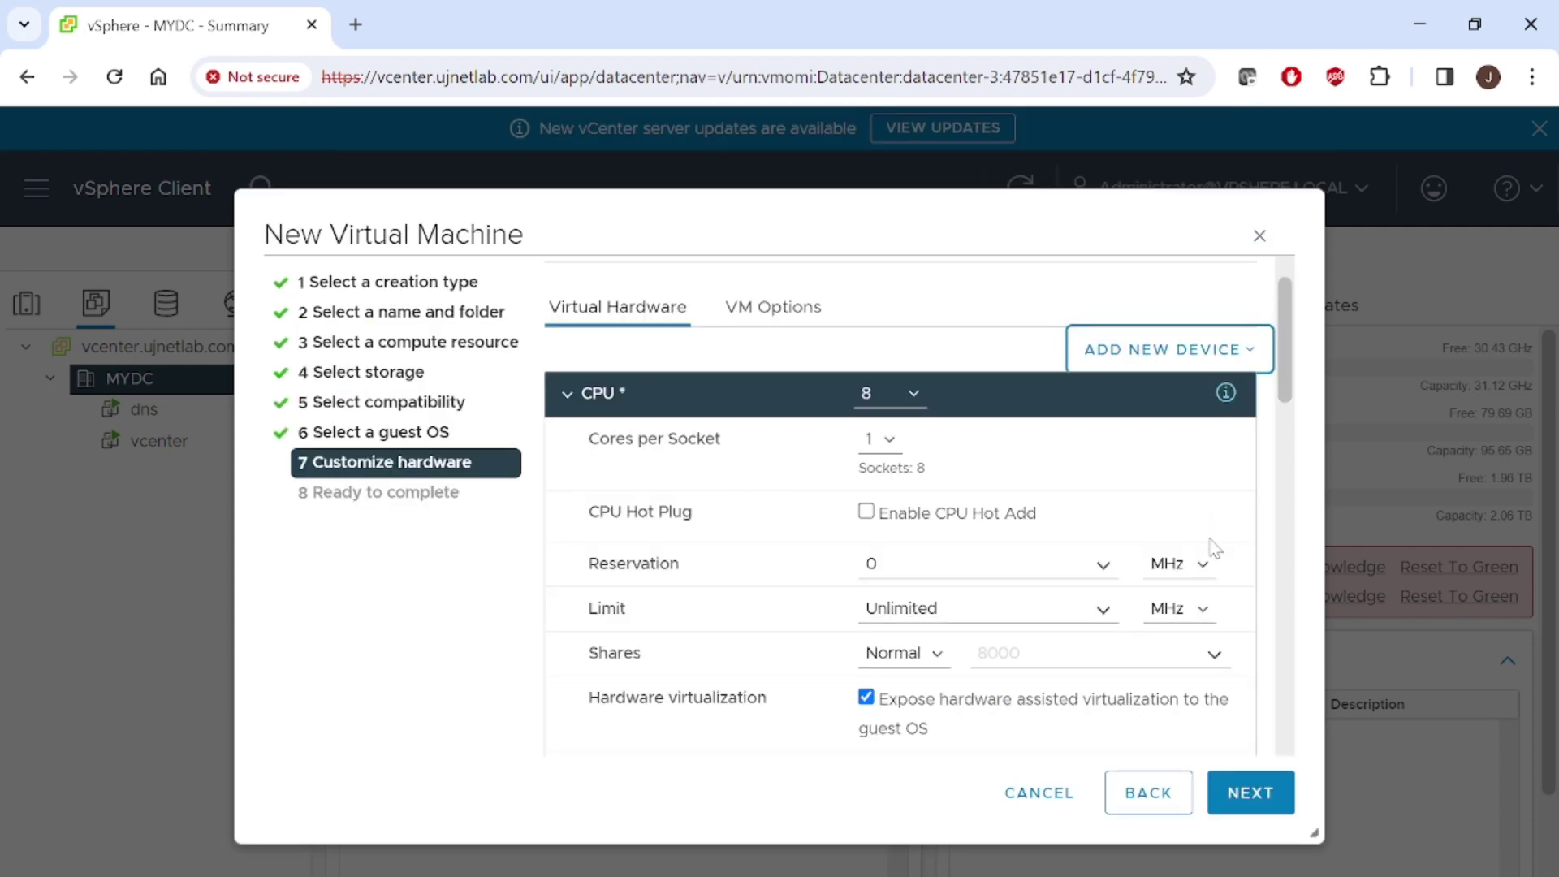
# Assign the second new network adapter to the data network on DSwitch and collapse both adapters' settings.
pyautogui.moveTo(1286, 349); pyautogui.dragTo(1294, 688)
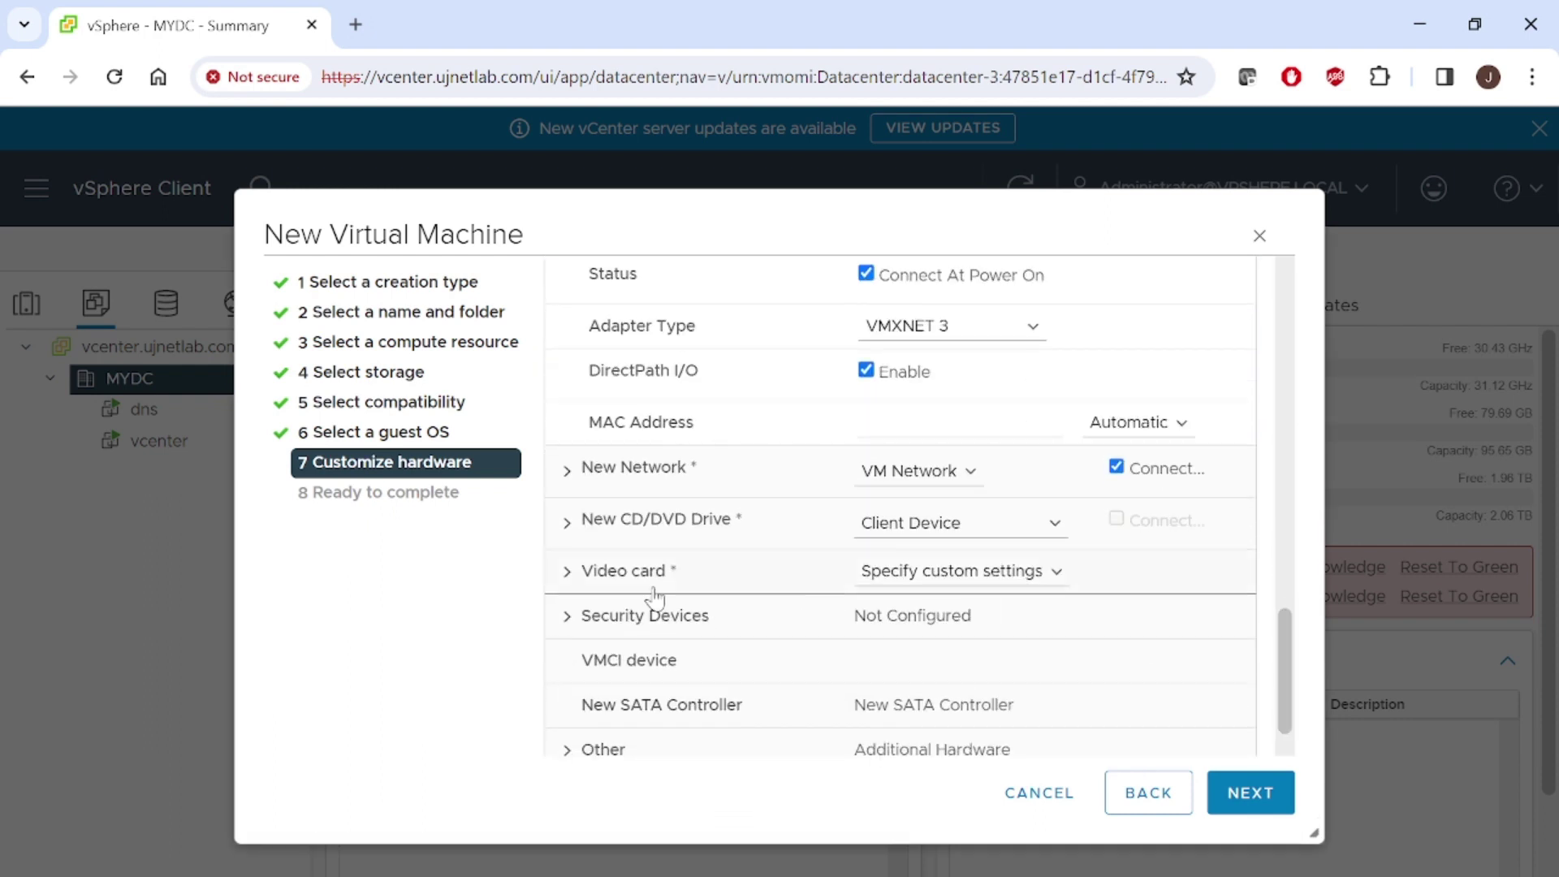
pyautogui.click(561, 487)
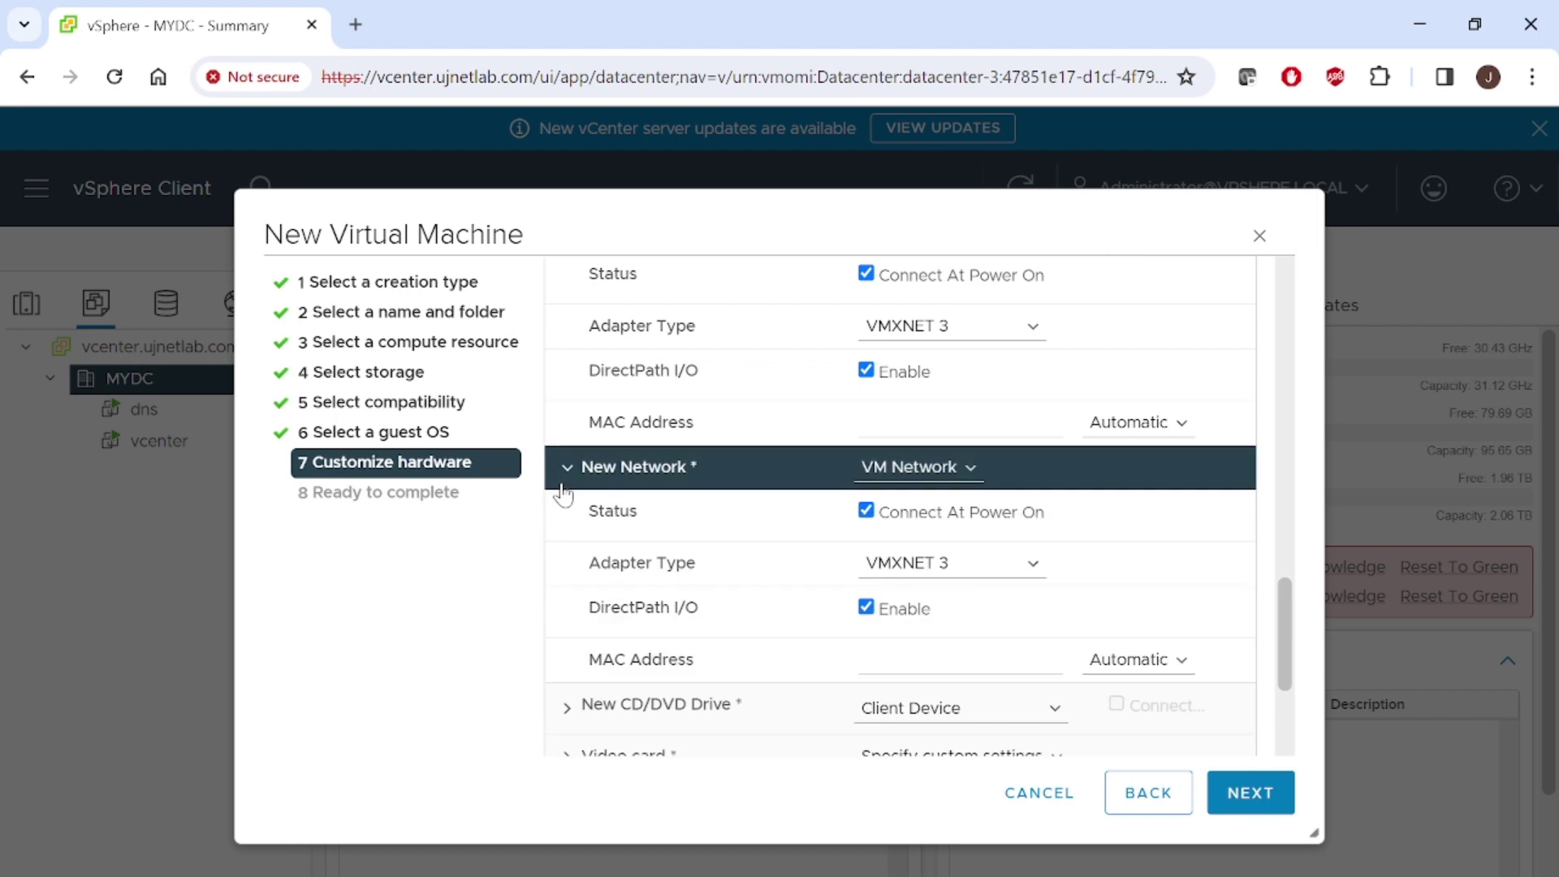
pyautogui.click(563, 486)
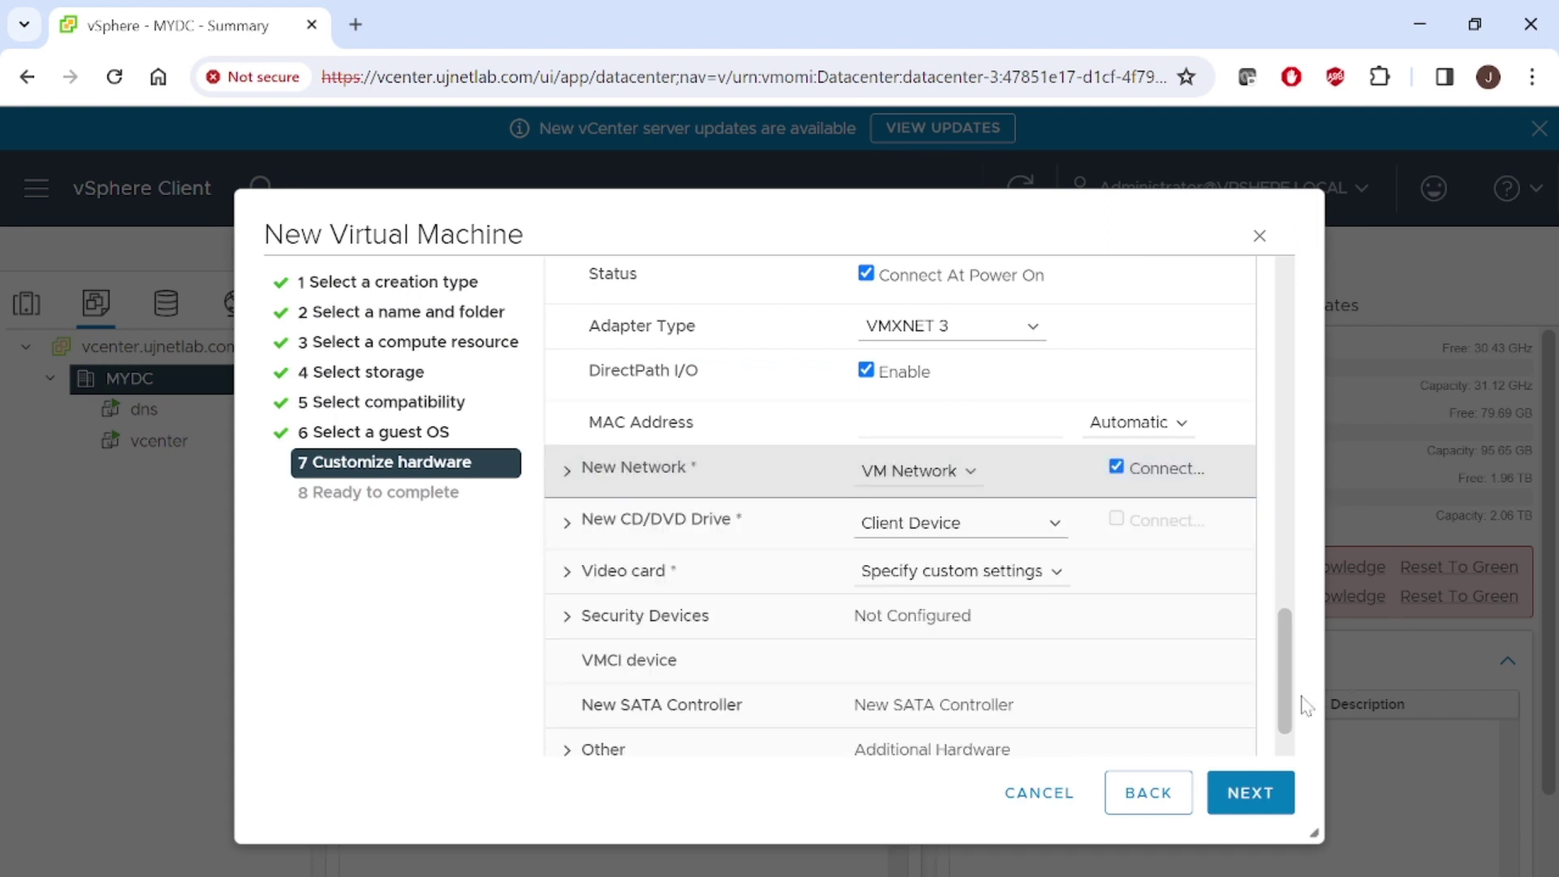
pyautogui.moveTo(1279, 693); pyautogui.dragTo(1287, 645)
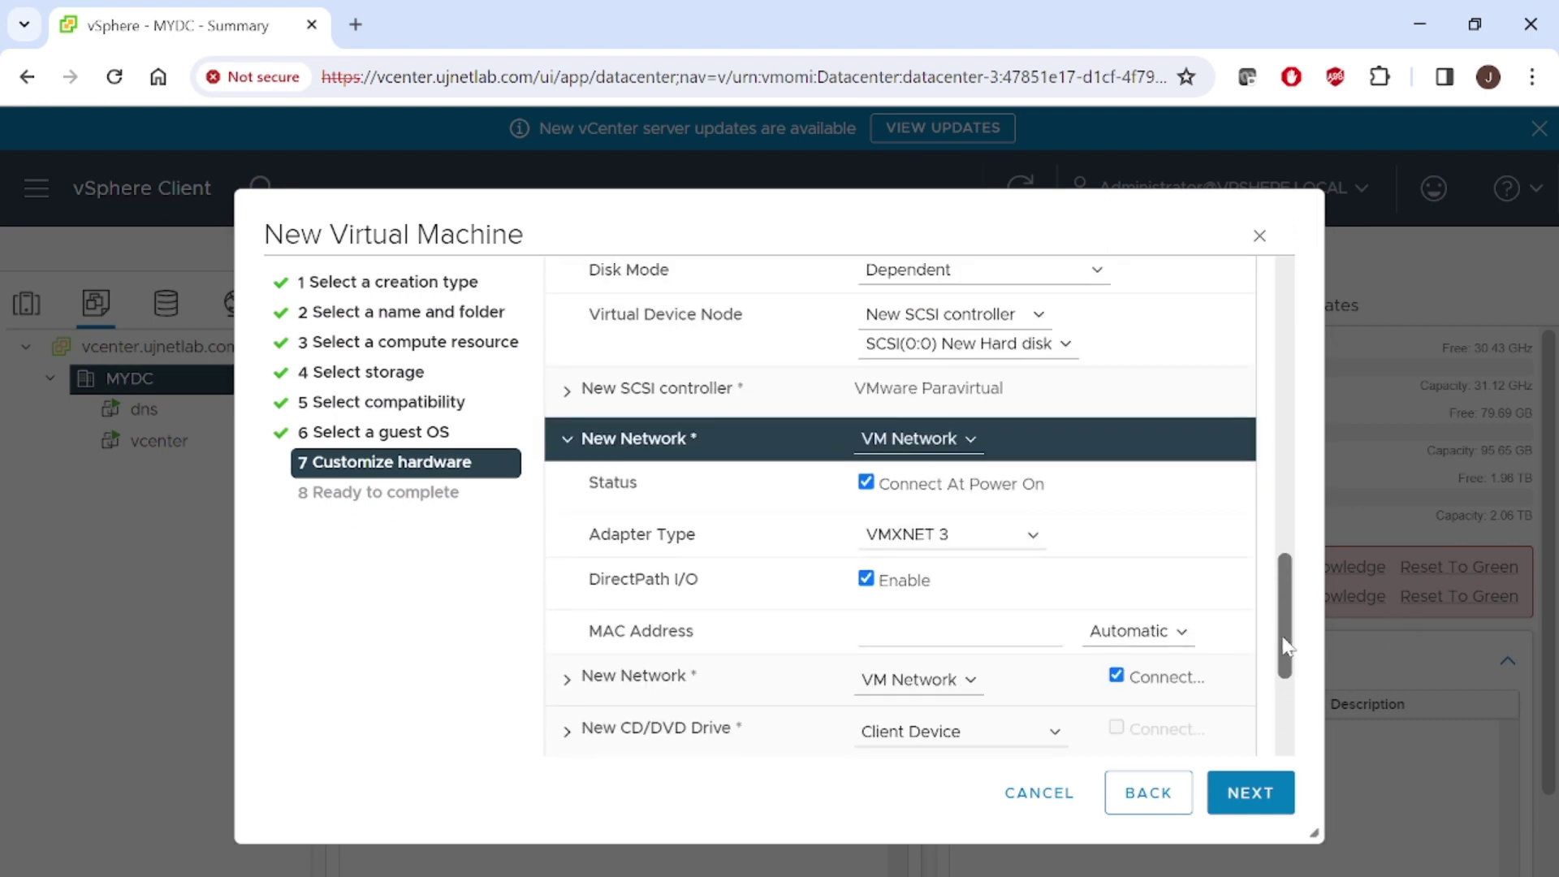
pyautogui.click(912, 682)
pyautogui.click(922, 727)
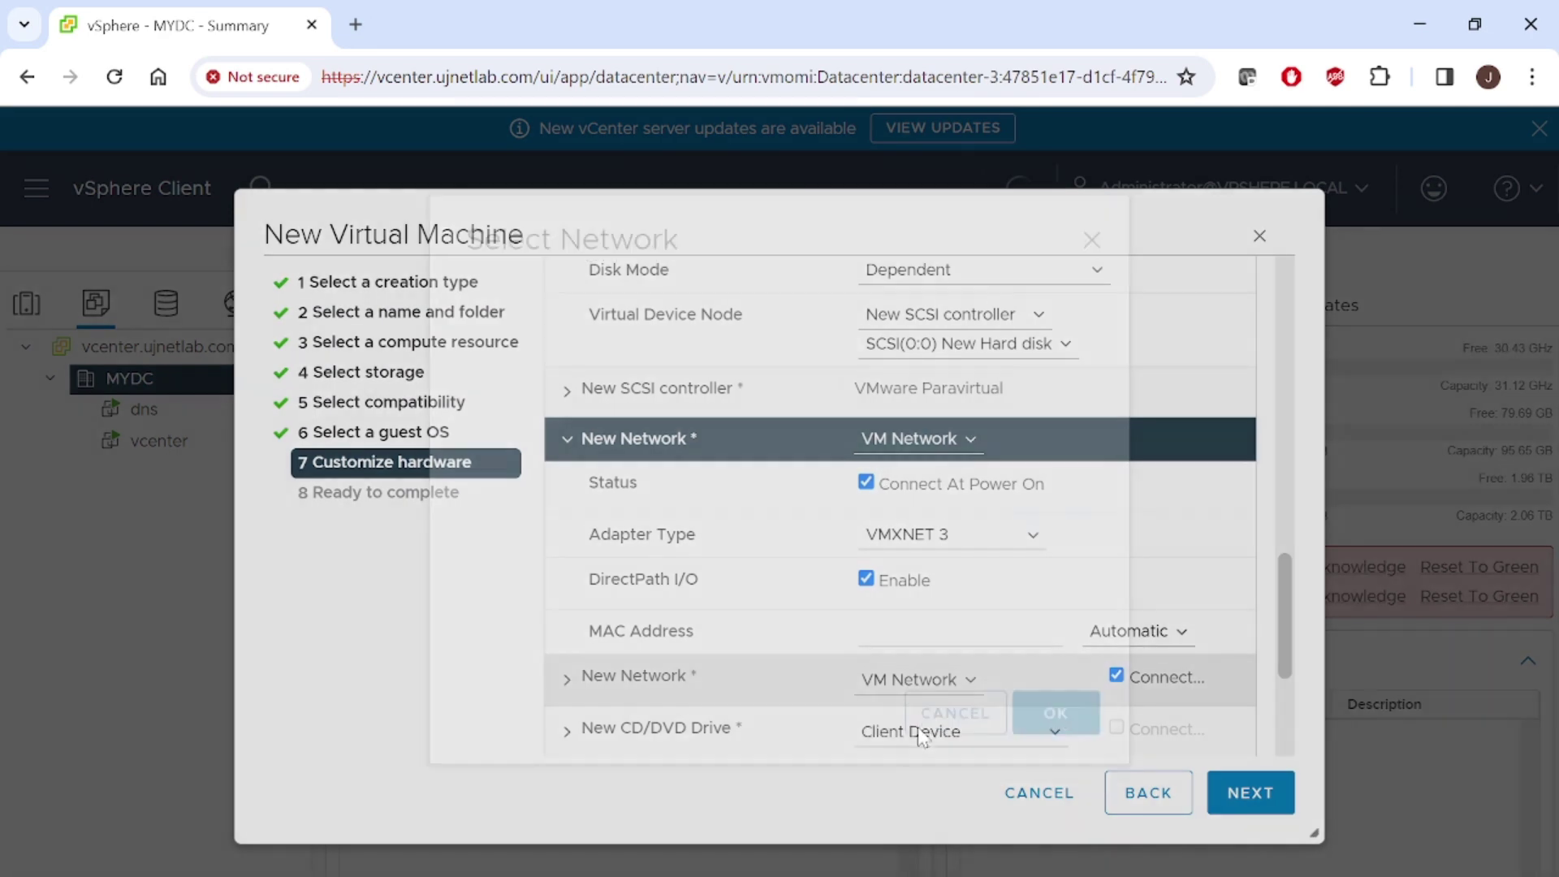
pyautogui.click(520, 422)
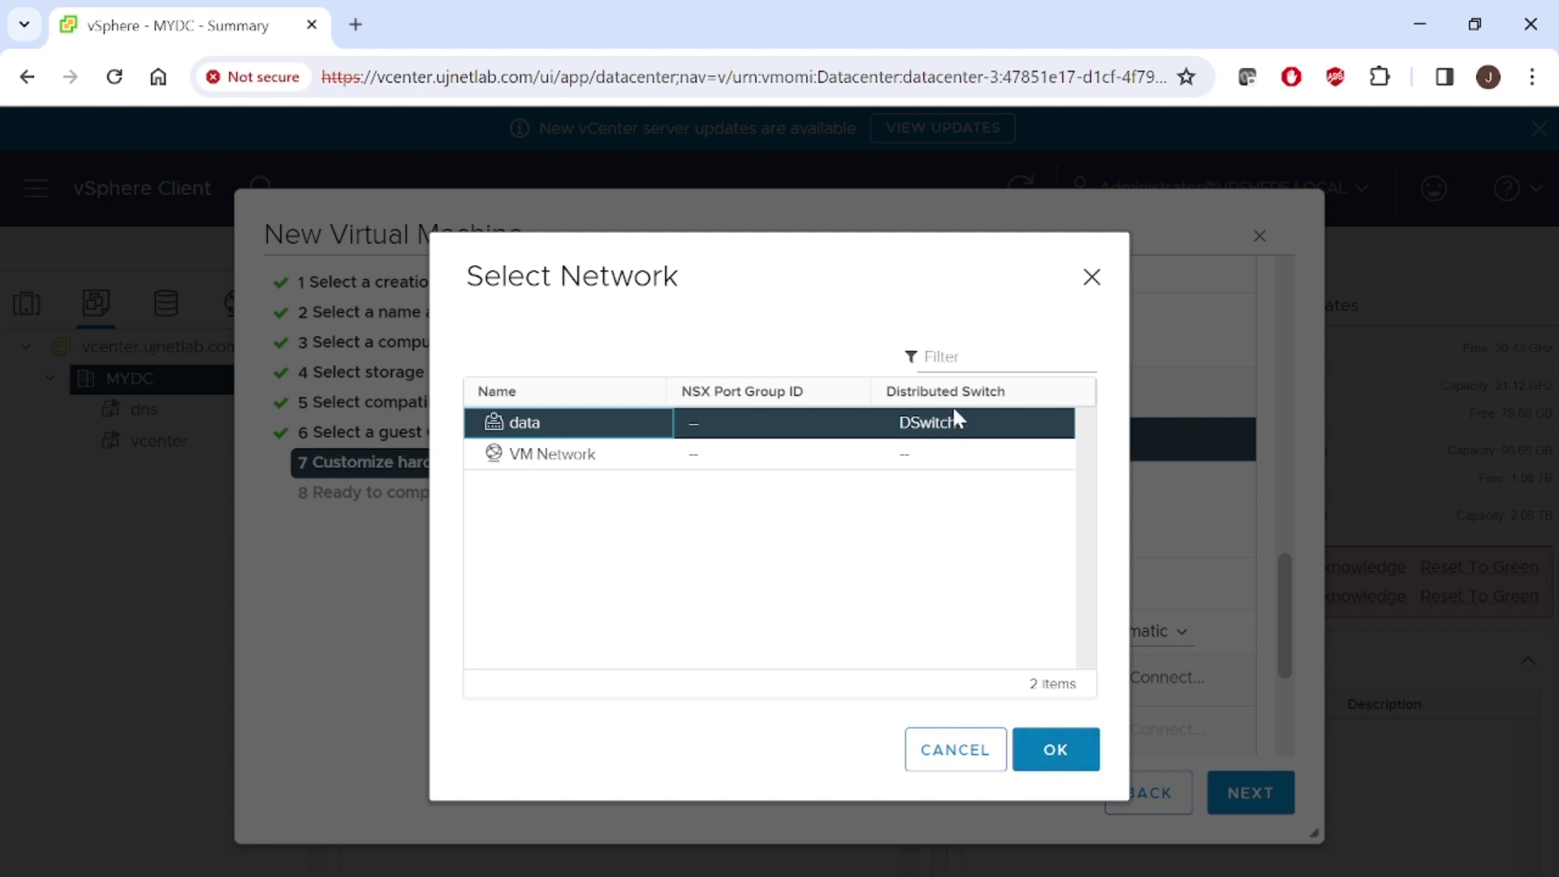
pyautogui.click(1059, 762)
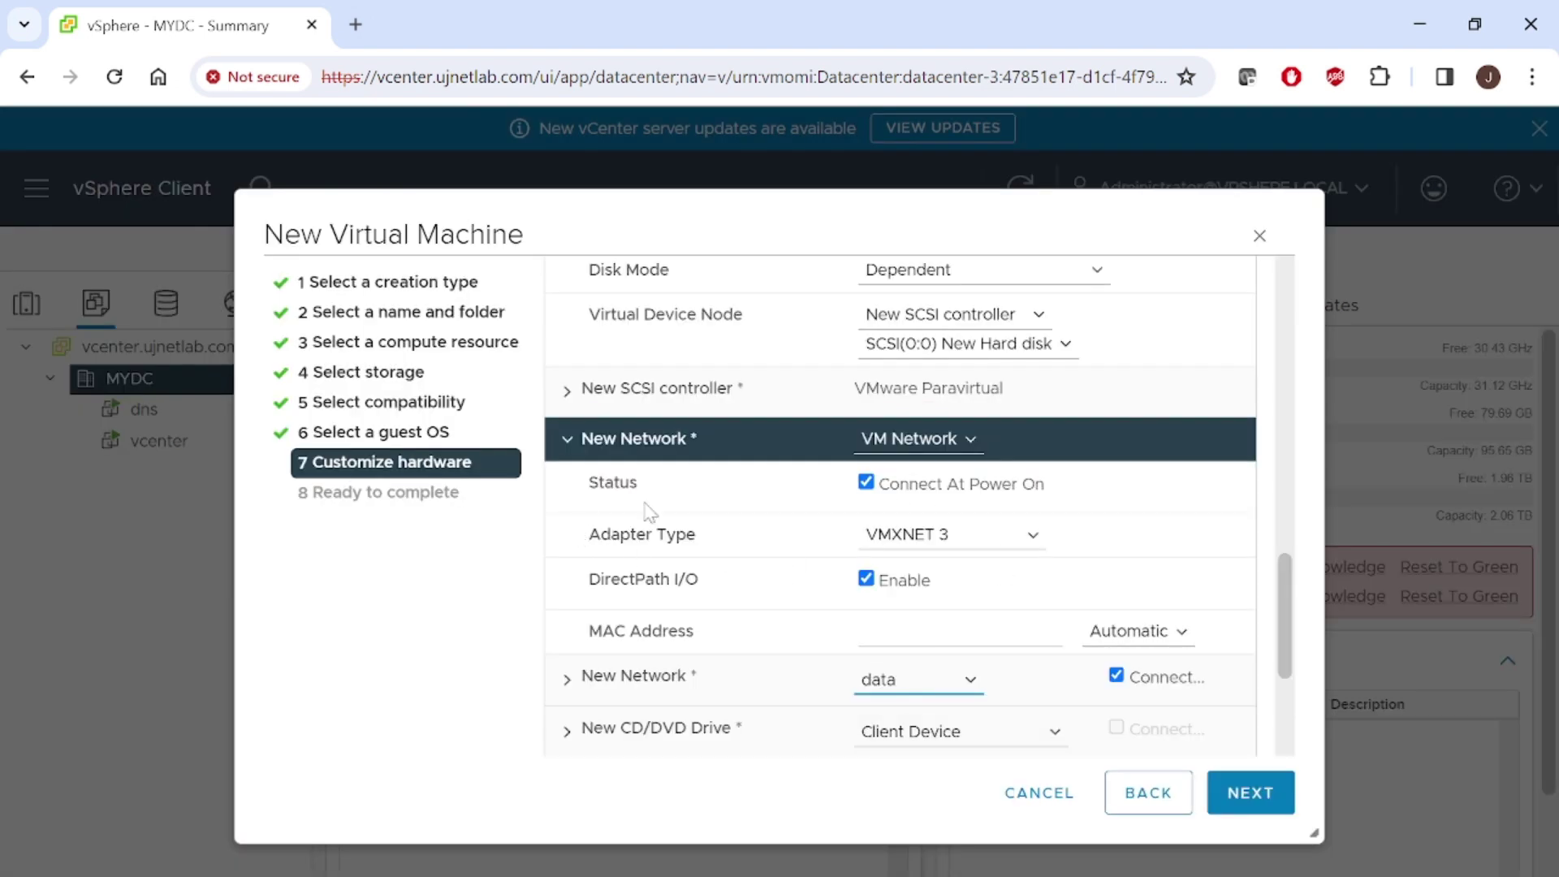
pyautogui.click(567, 678)
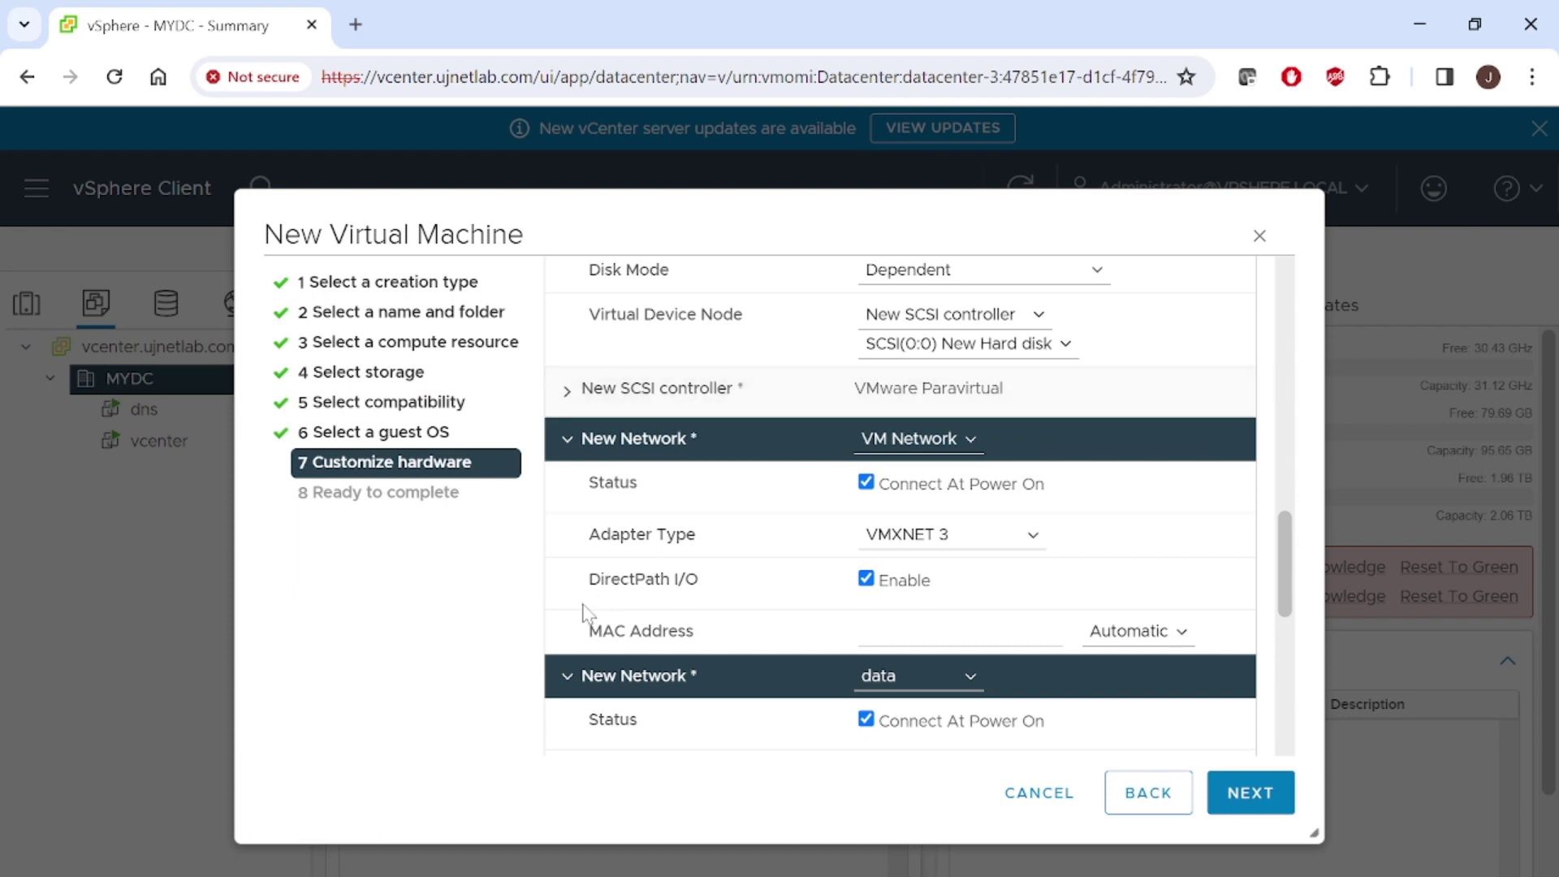
pyautogui.click(566, 439)
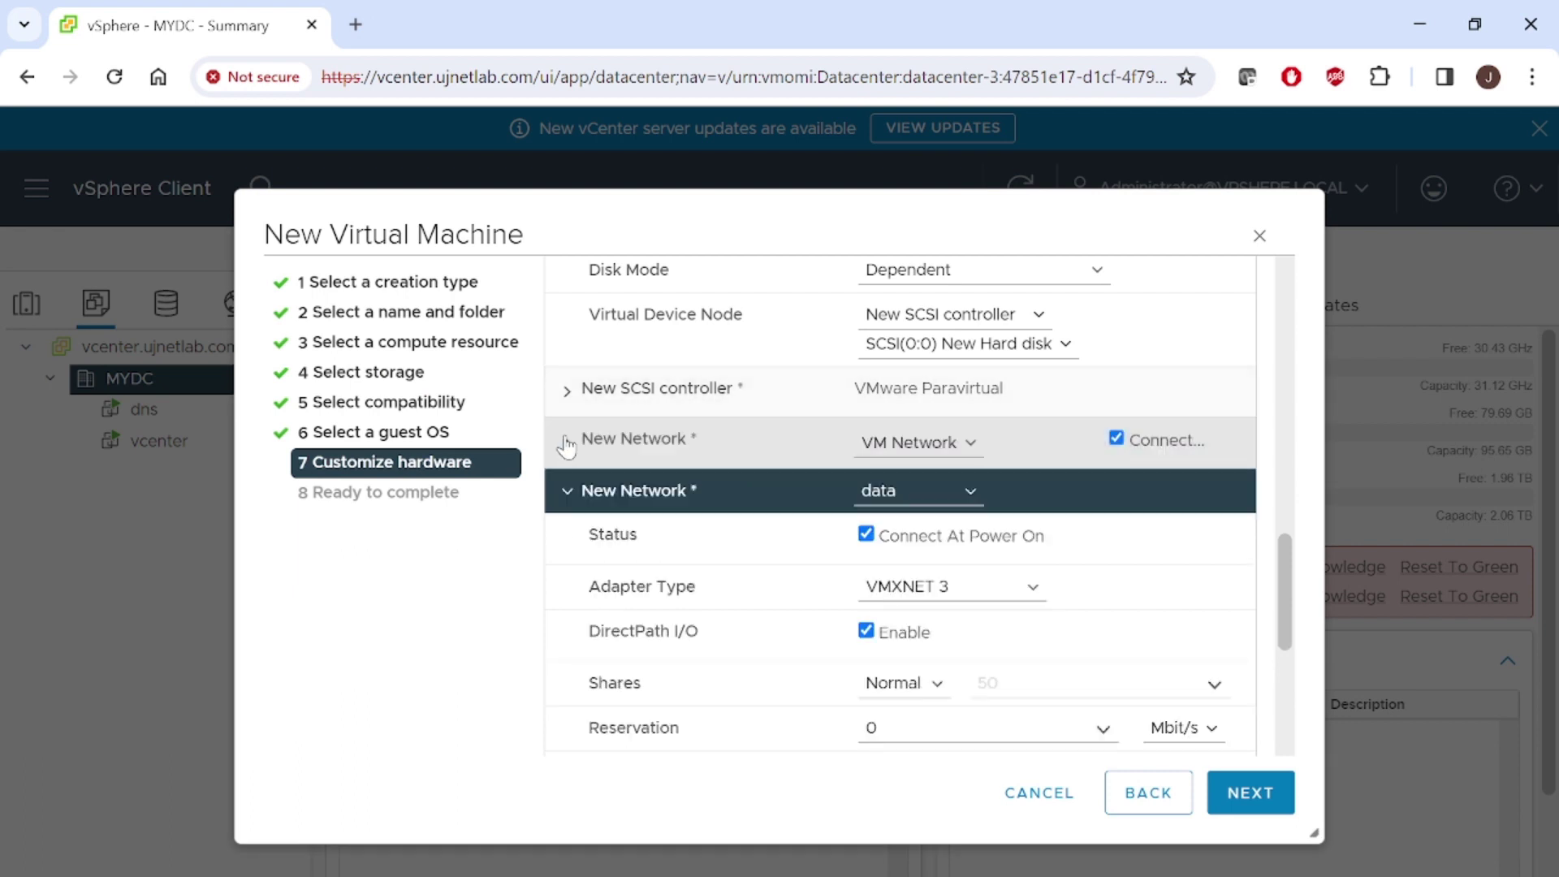
pyautogui.click(572, 493)
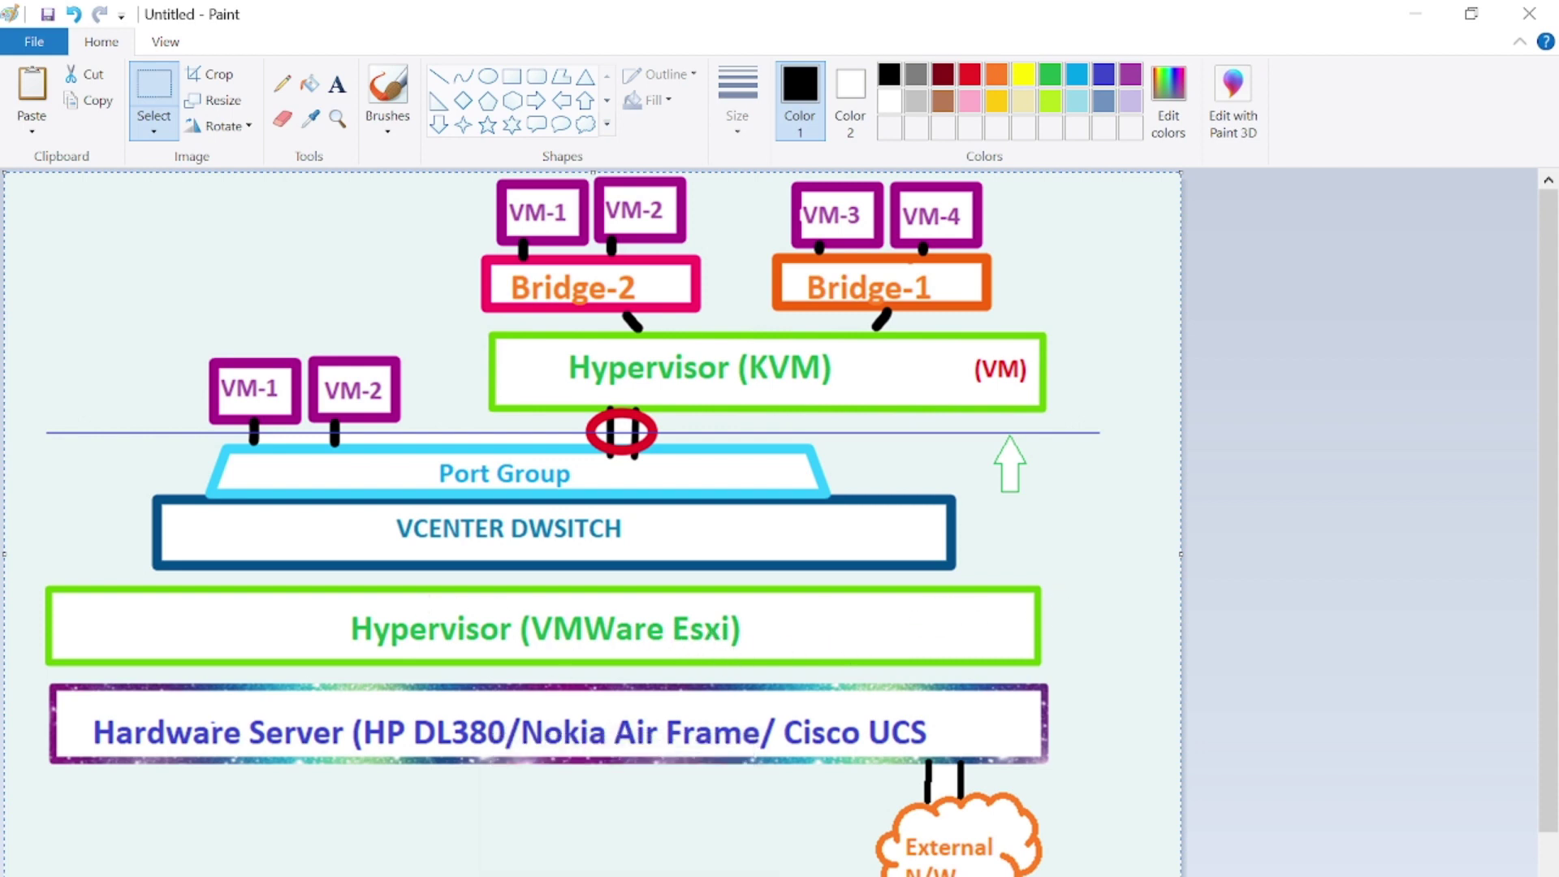
# Compare the two new adapters' network assignments with the KVM hypervisor's port group connections in the Paint diagram.
pyautogui.click(649, 828)
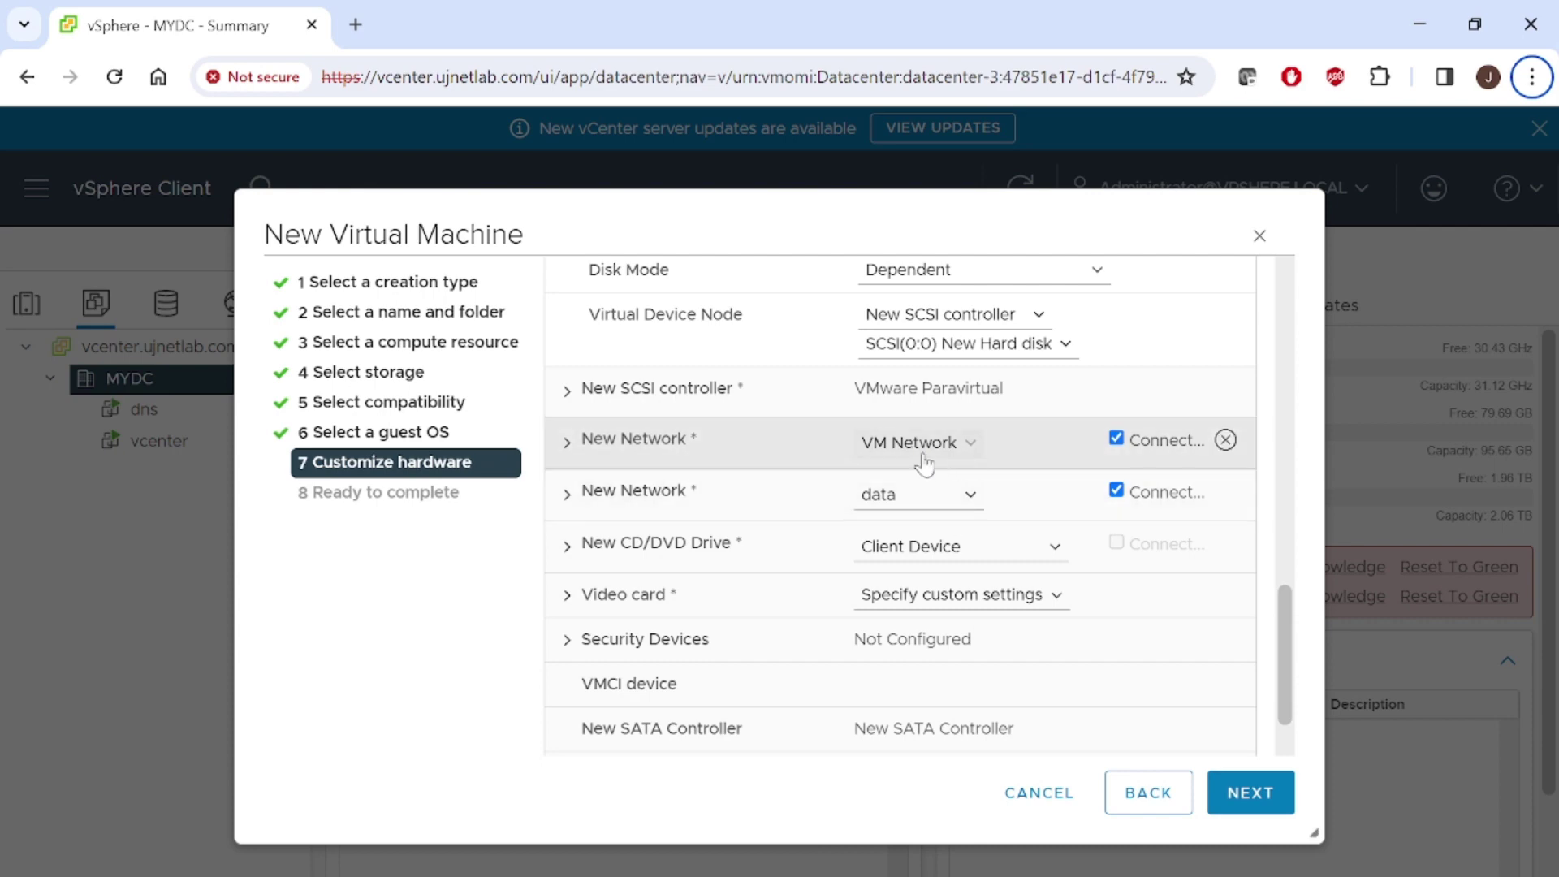
pyautogui.hotkey('alt', 'Tab')
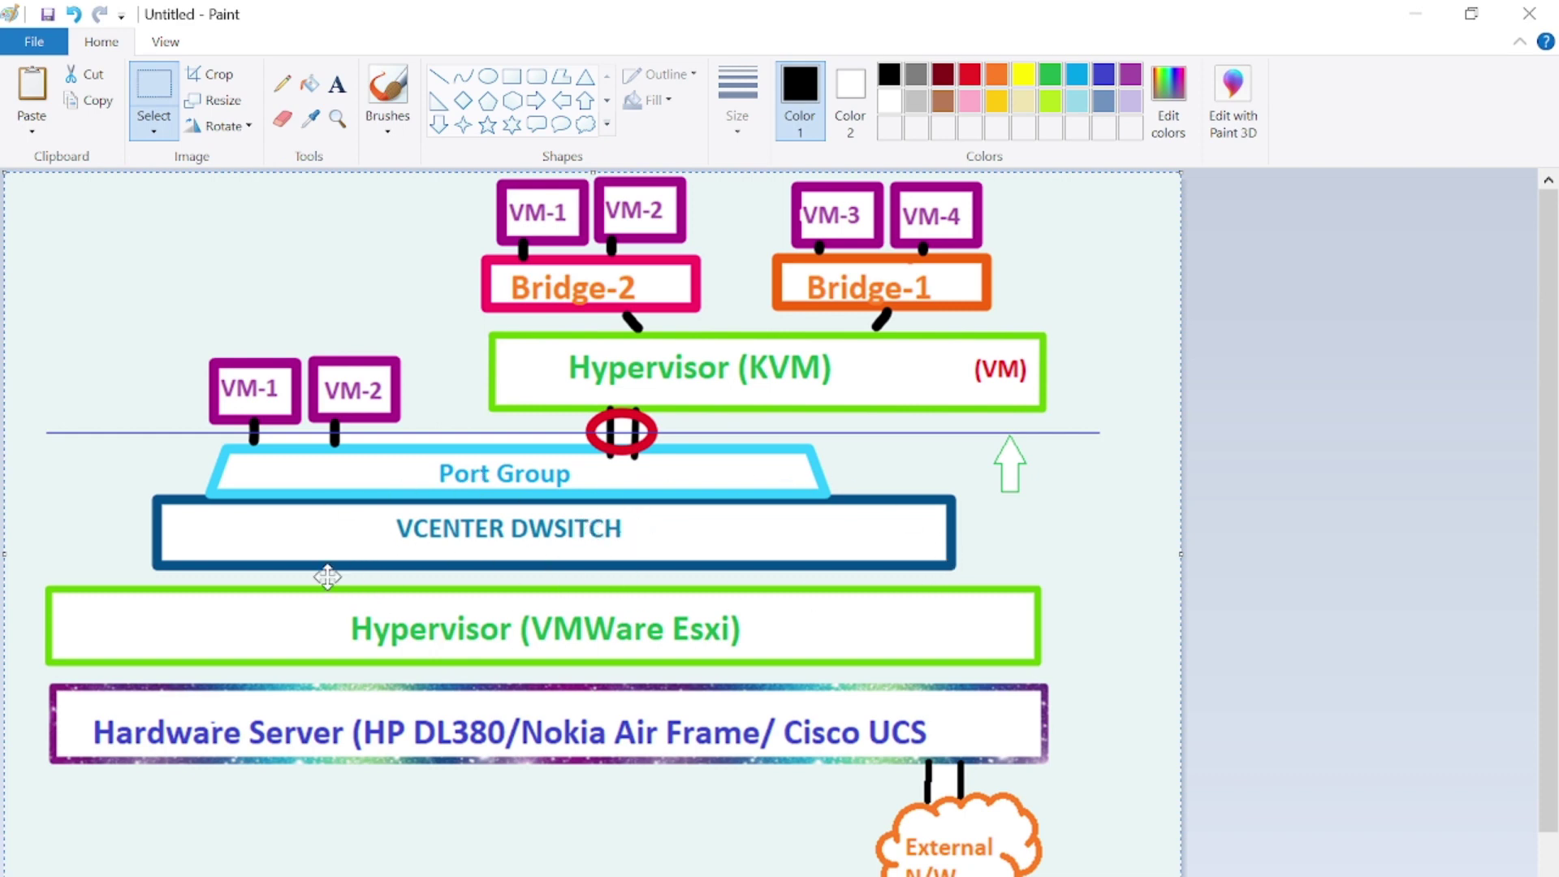
pyautogui.hotkey('alt', 'Tab')
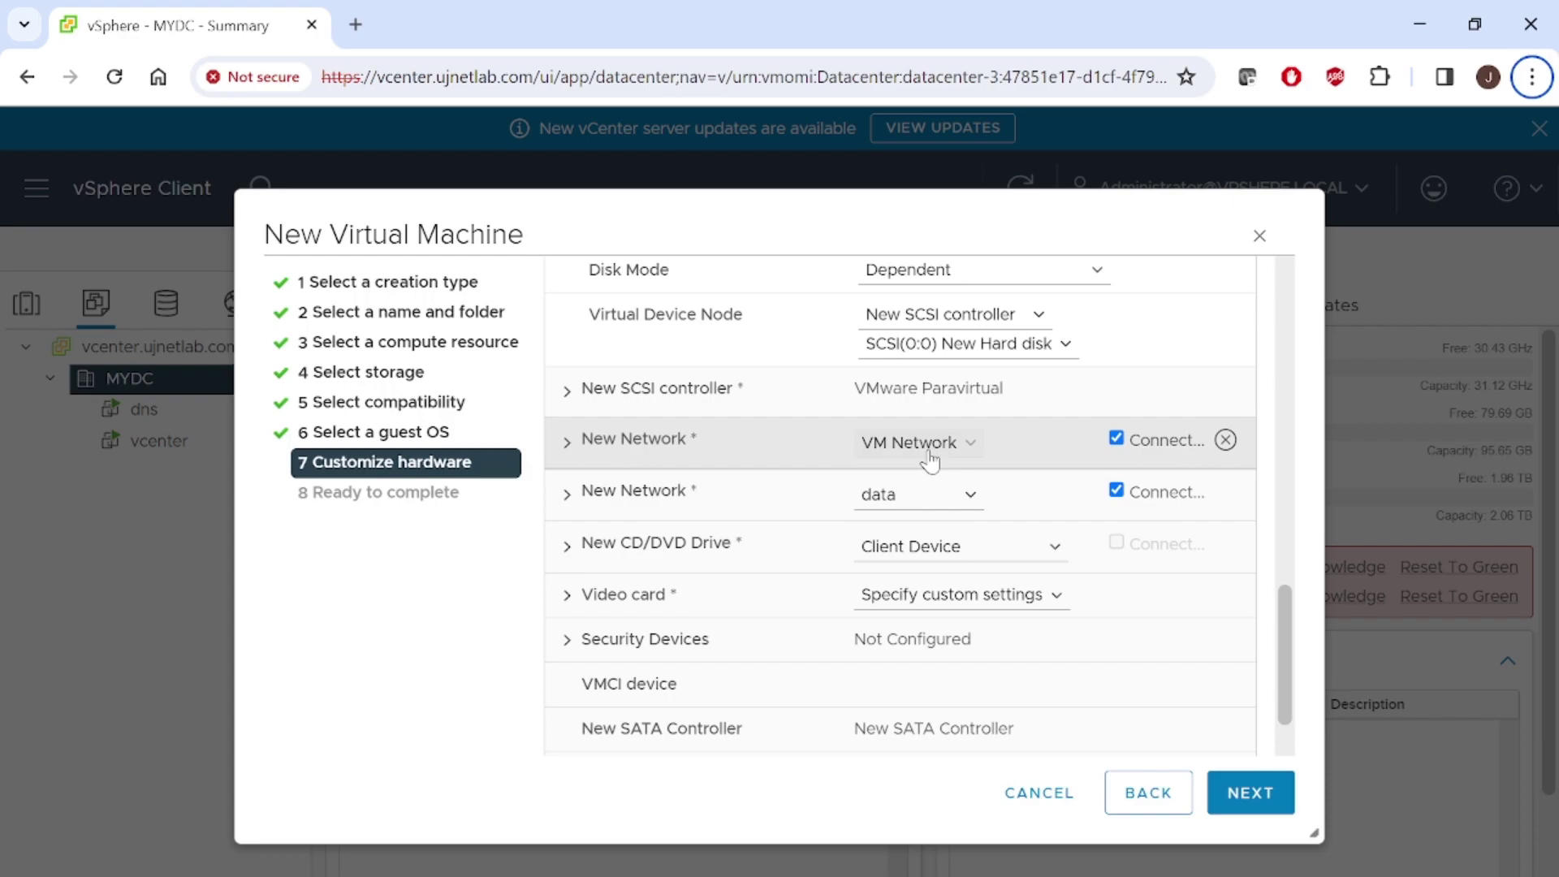
pyautogui.hotkey('alt', 'Tab')
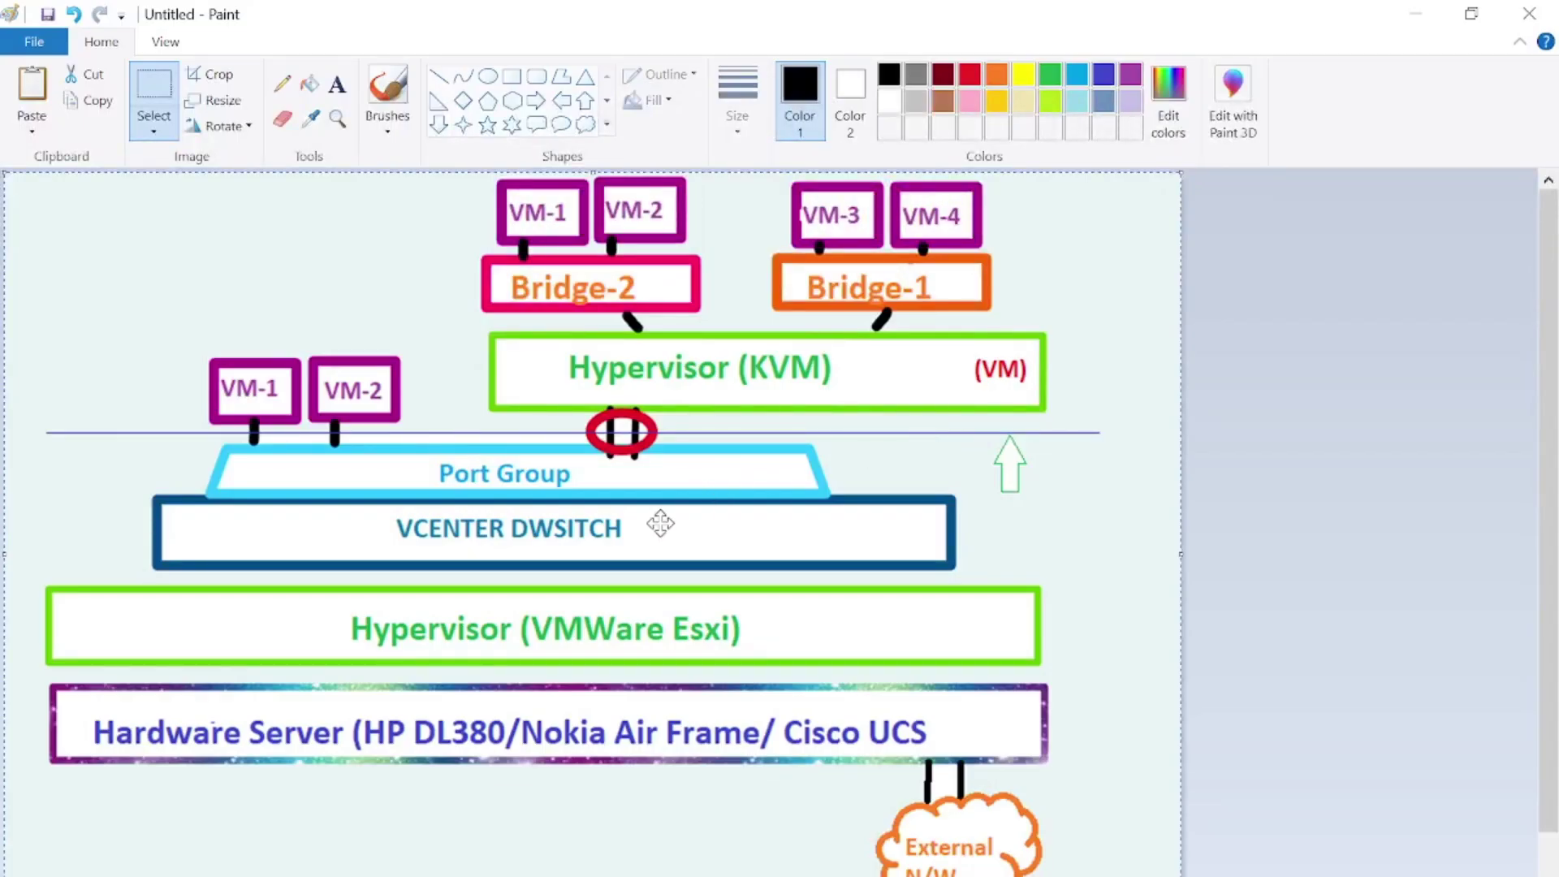
pyautogui.hotkey('alt', 'Tab')
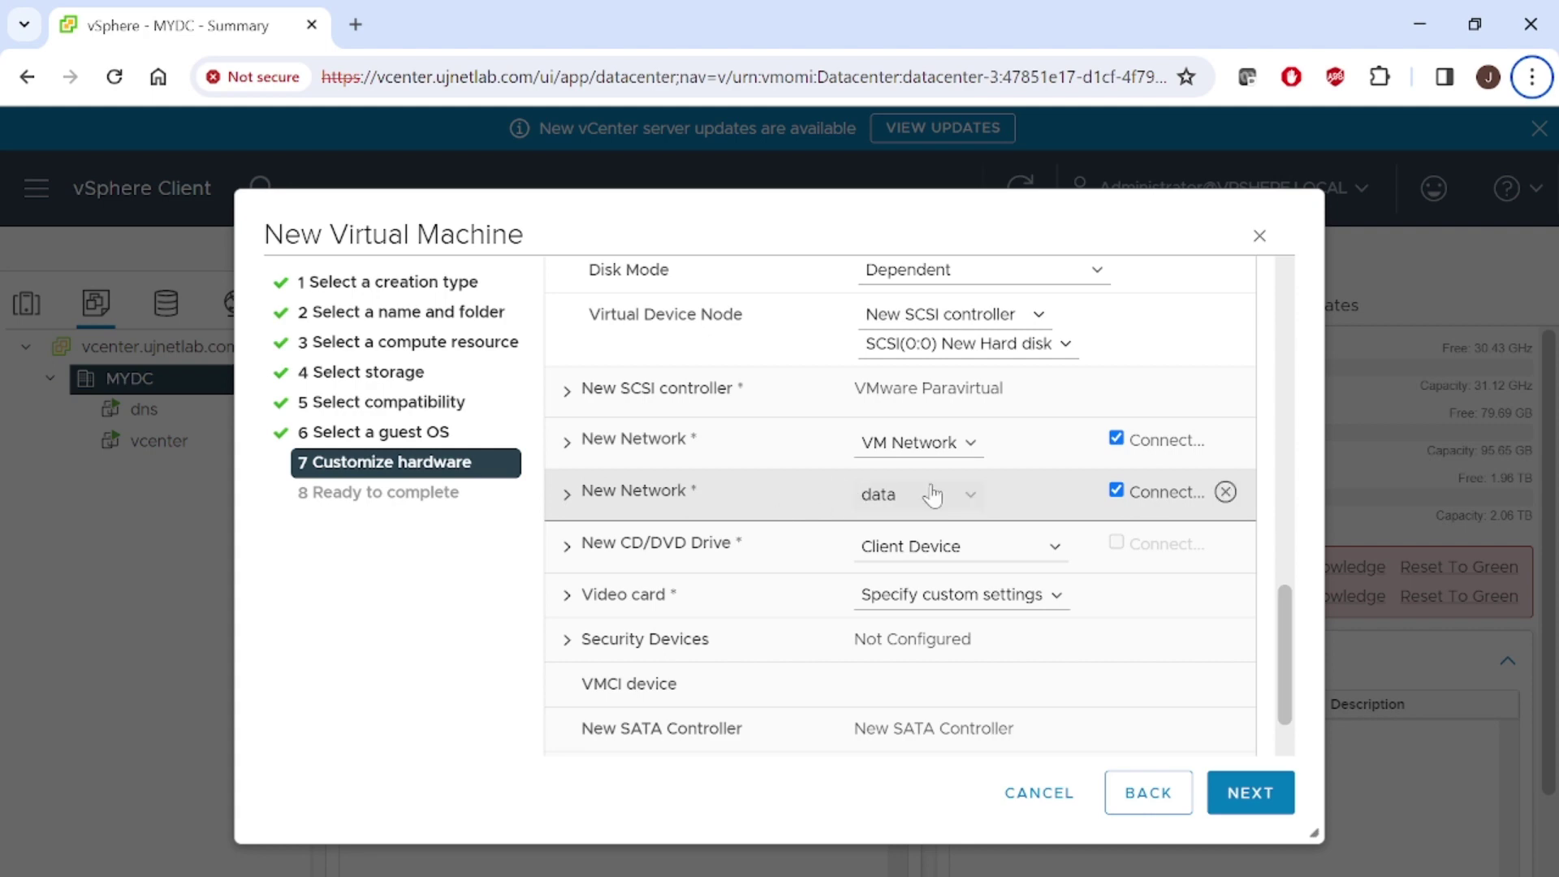
pyautogui.click(905, 502)
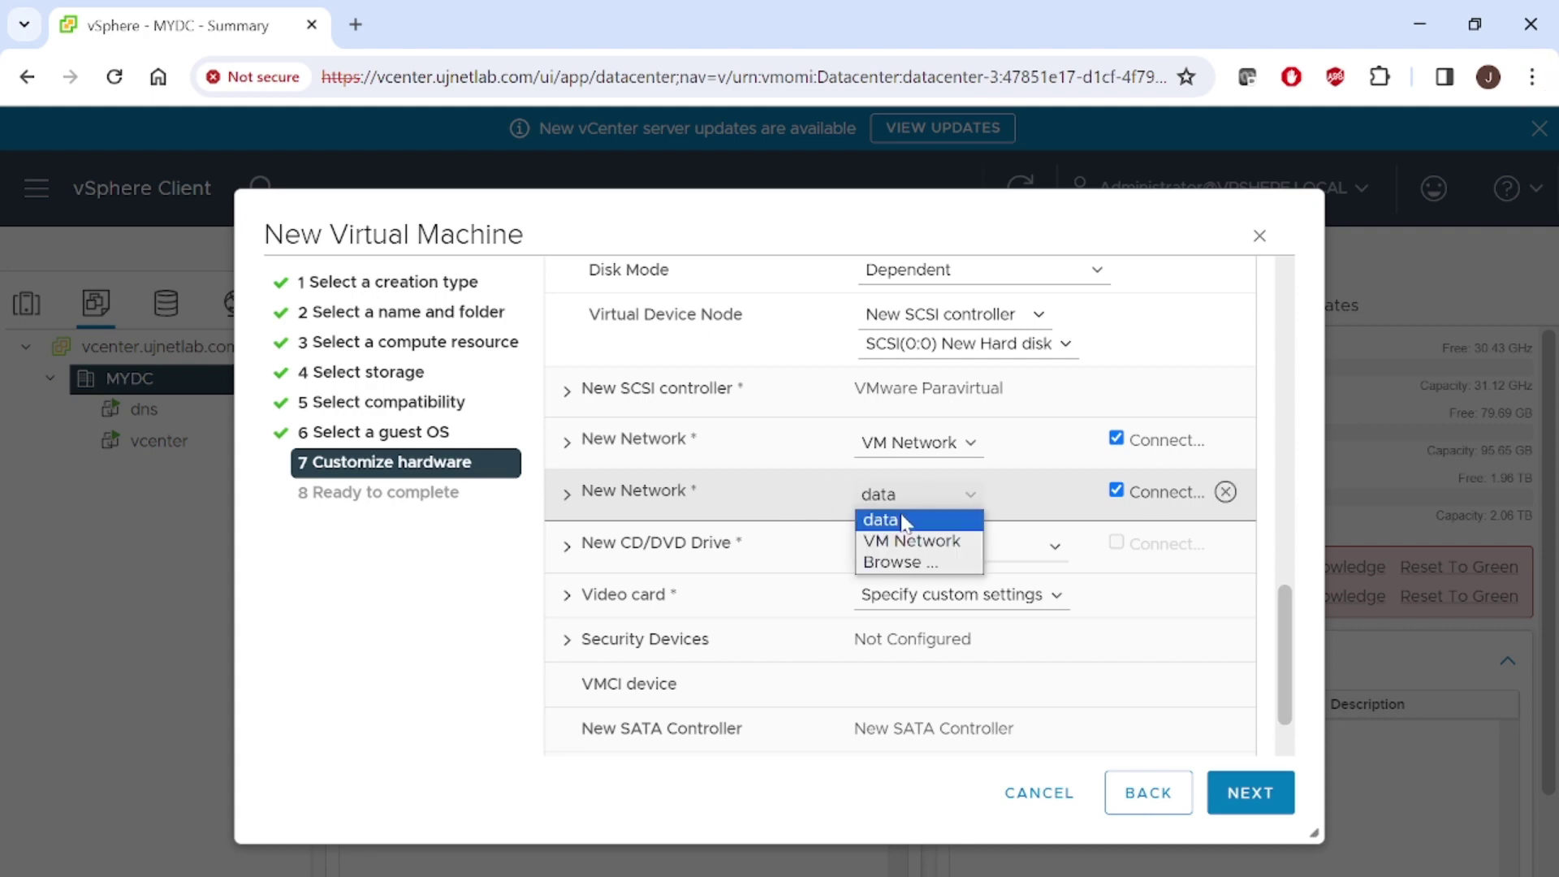
pyautogui.click(907, 517)
pyautogui.hotkey('alt', 'Tab')
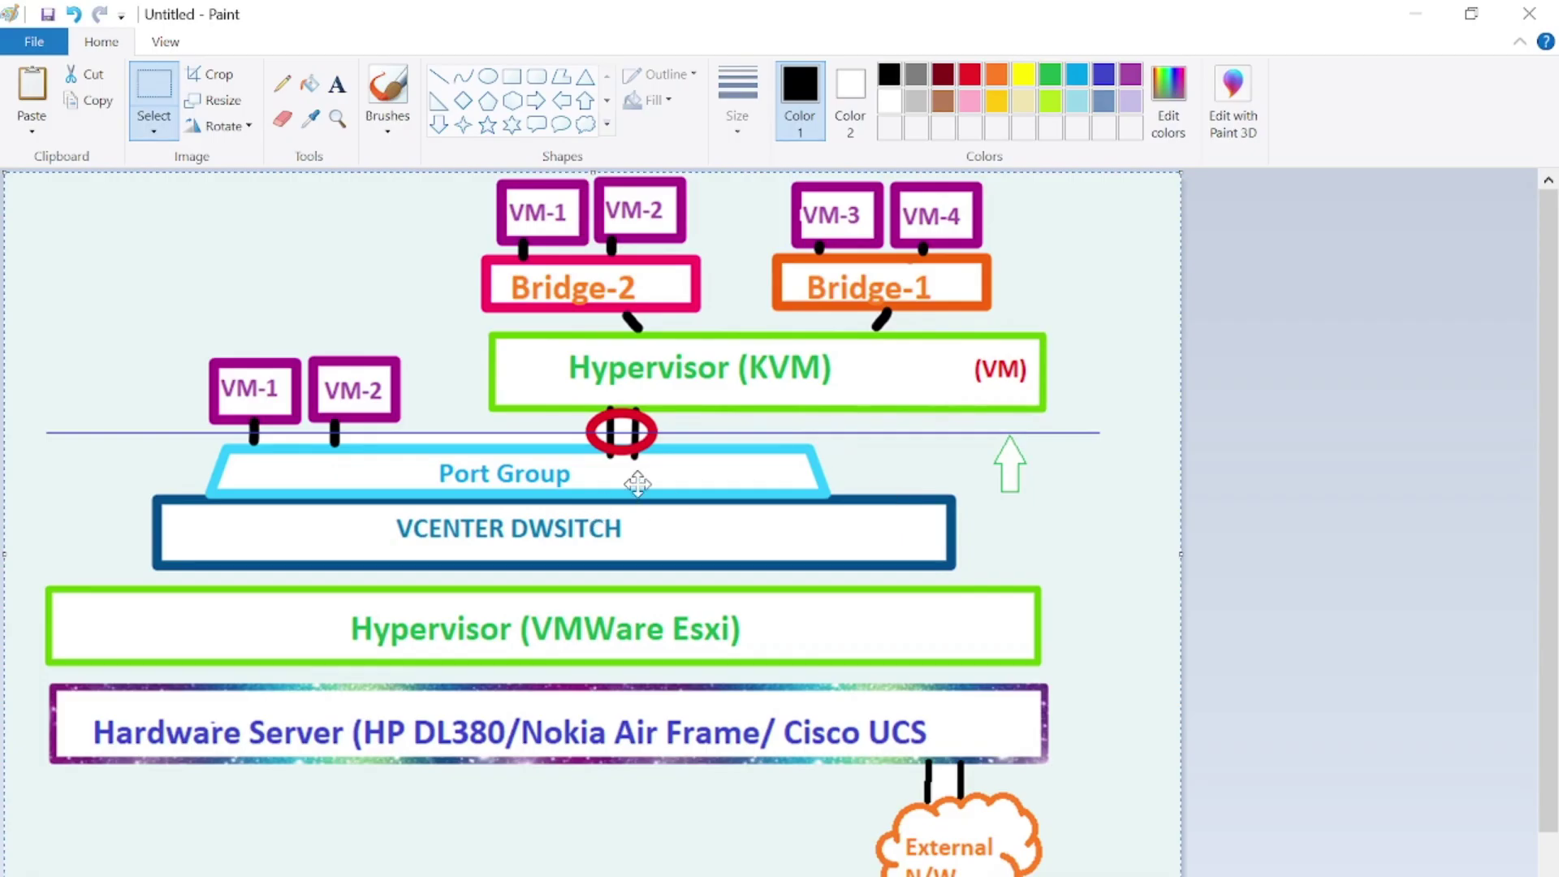
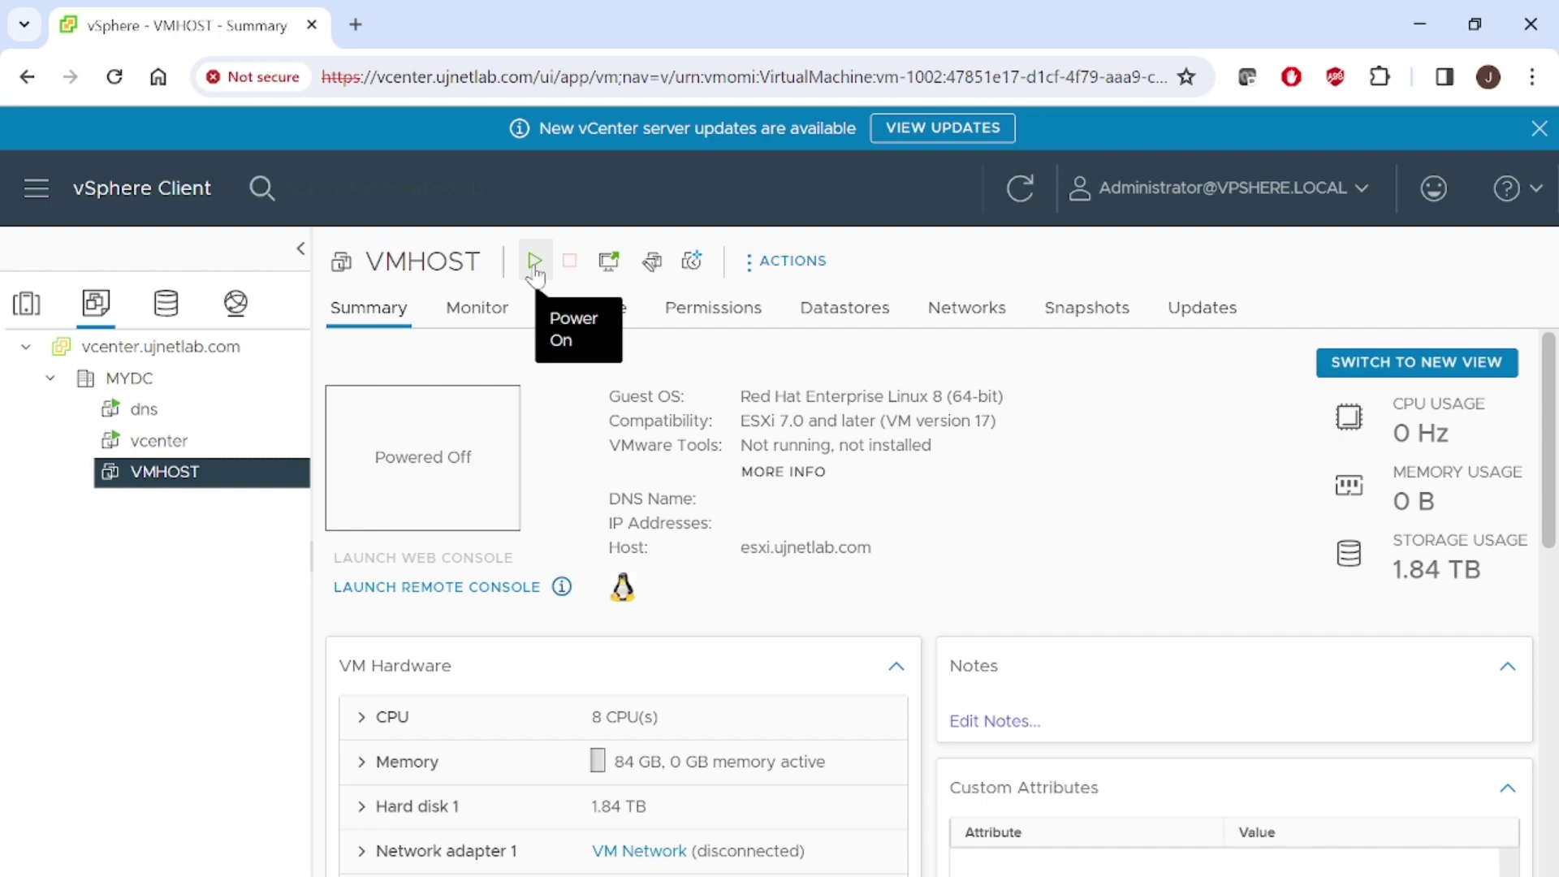
# Power on the VMHOST virtual machine and launch its web console.
pyautogui.click(533, 268)
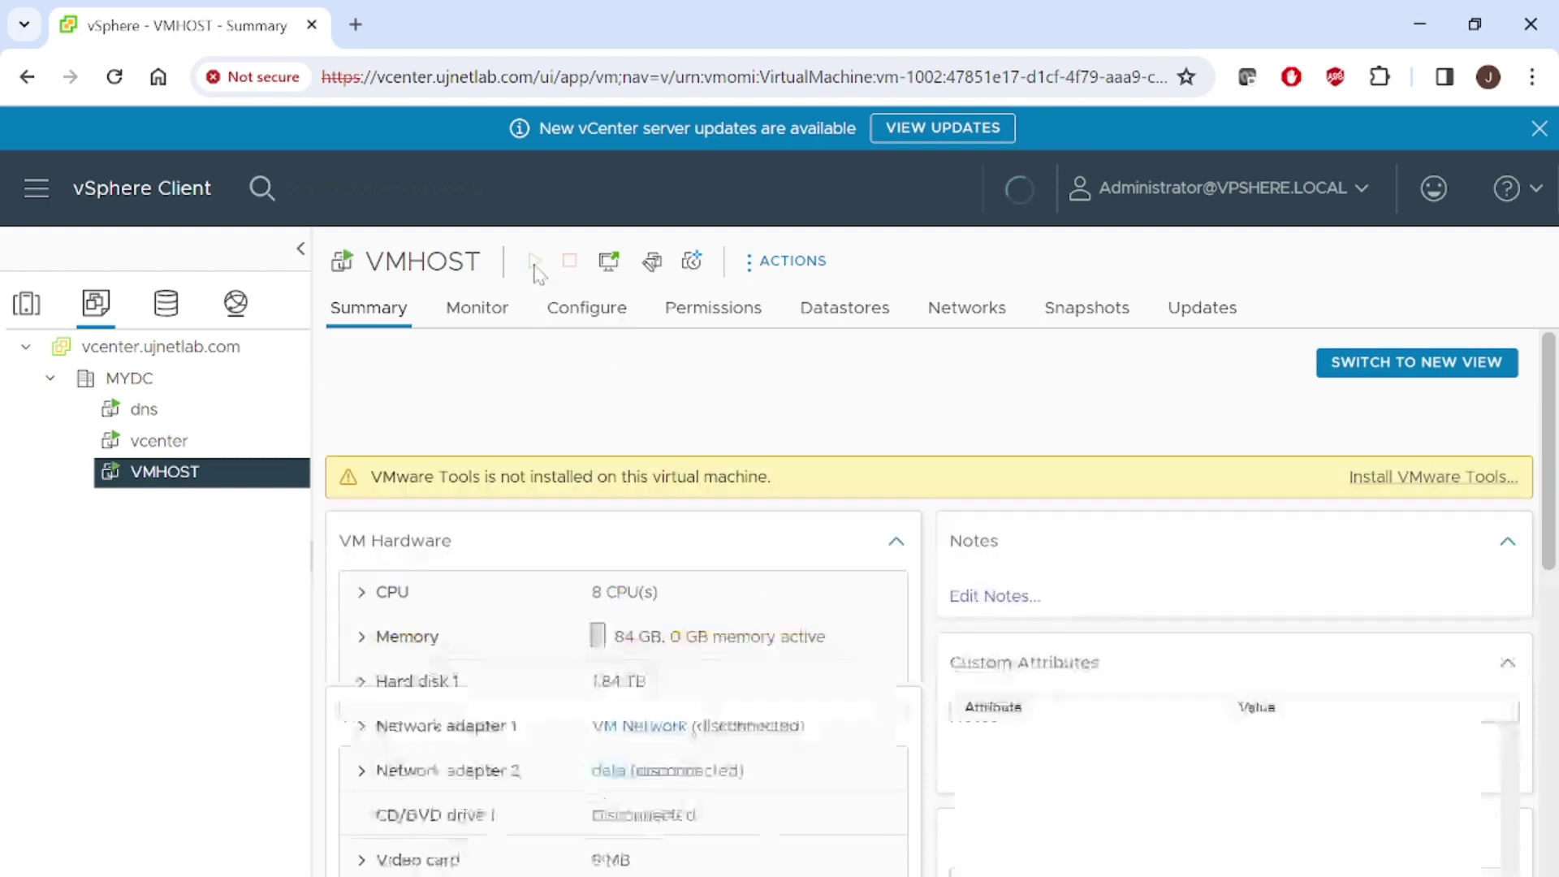
pyautogui.click(461, 459)
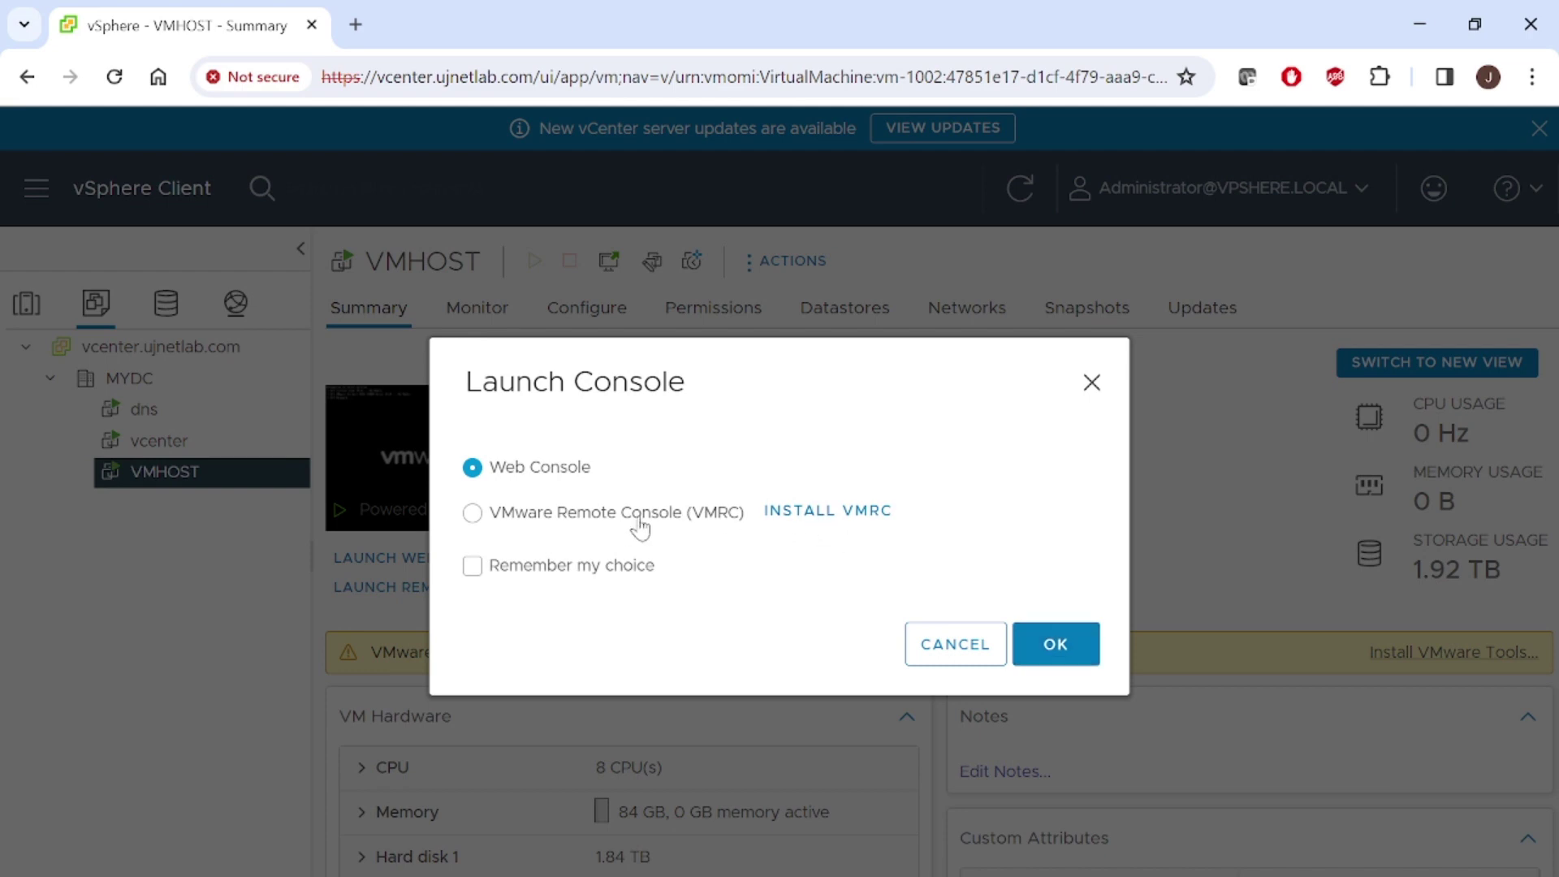
pyautogui.click(1061, 649)
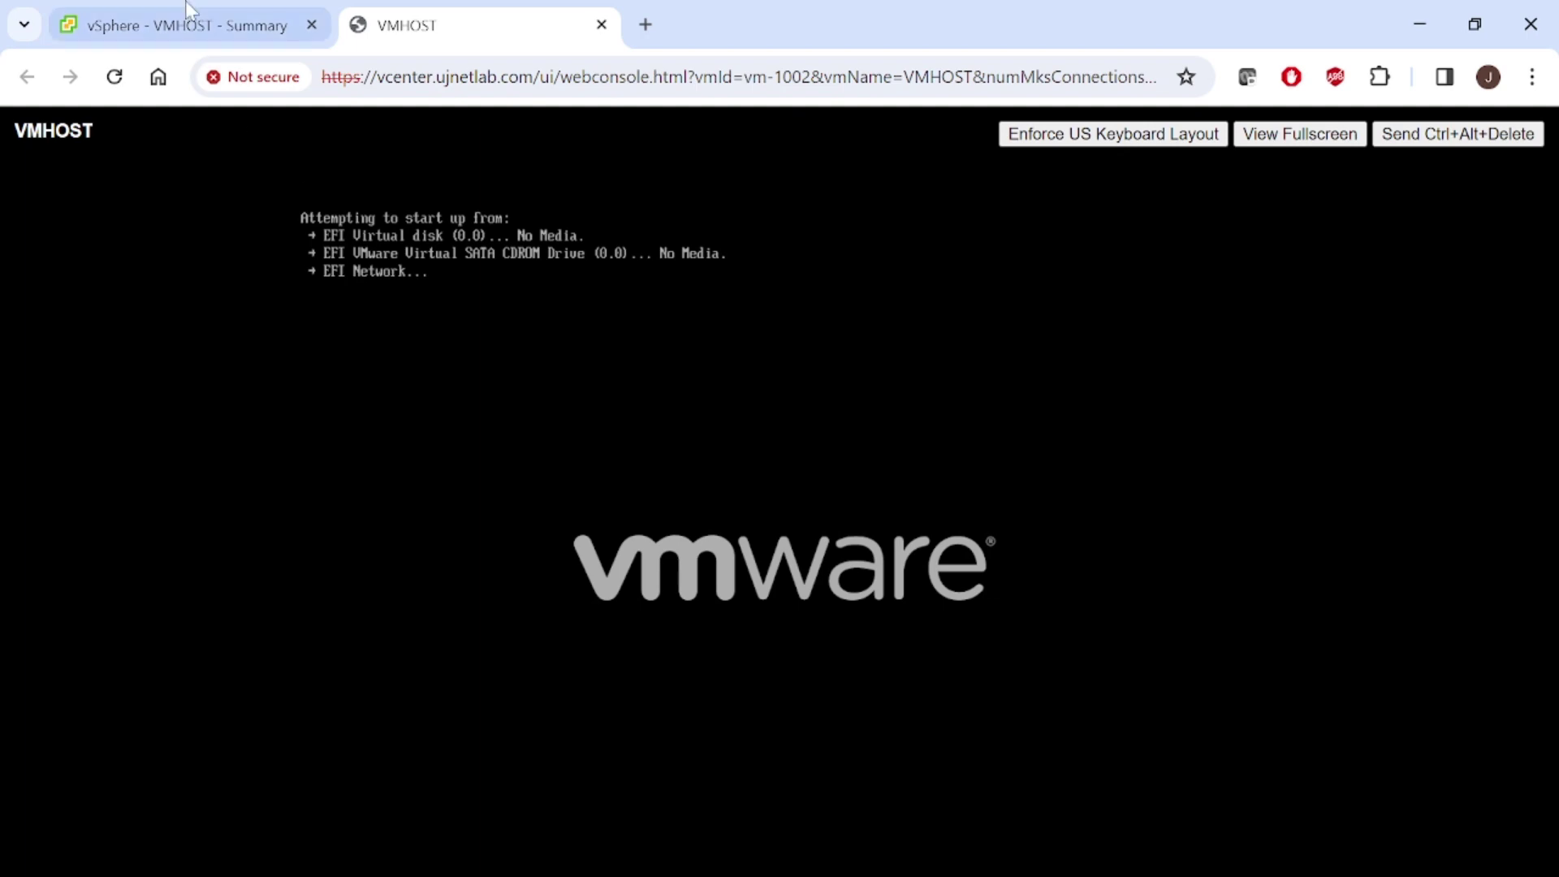
# Return to the VMHOST summary page and power off the virtual machine.
pyautogui.moveTo(187, 10)
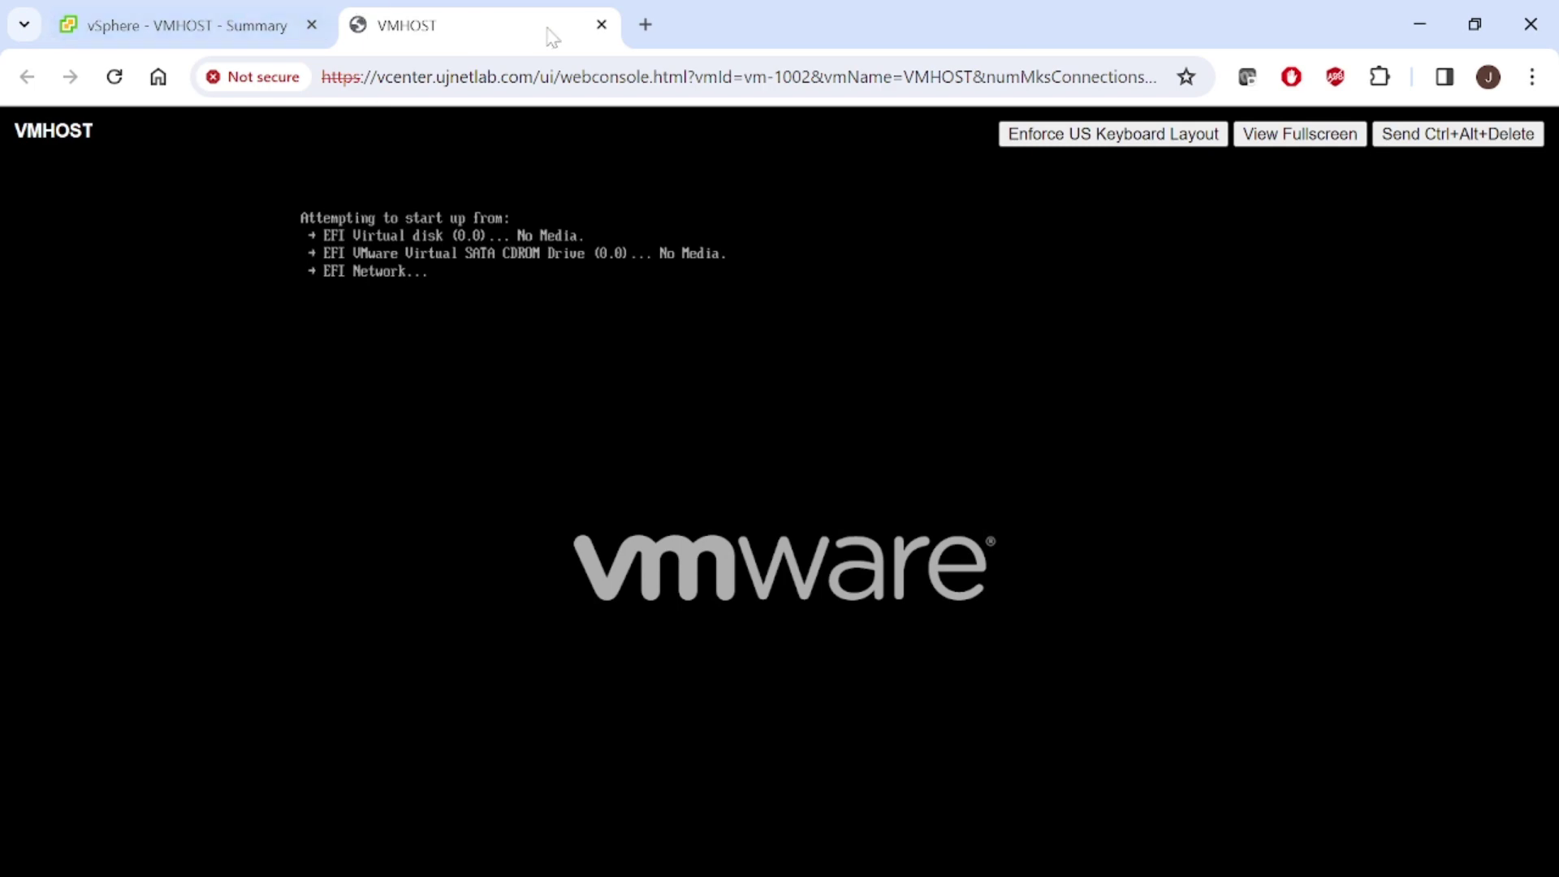
pyautogui.click(183, 18)
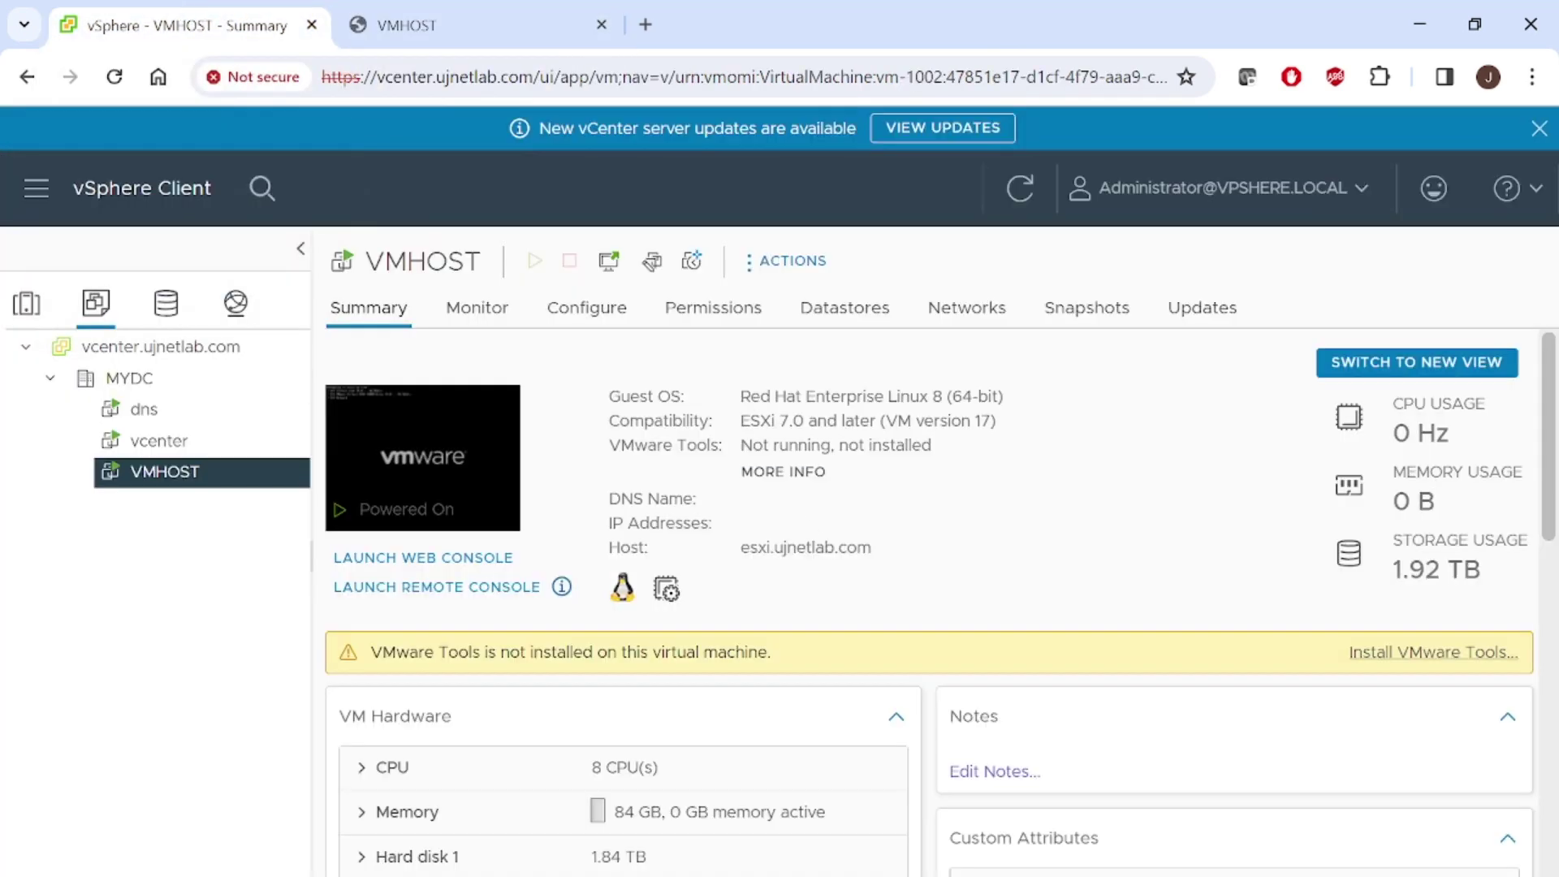
pyautogui.click(791, 261)
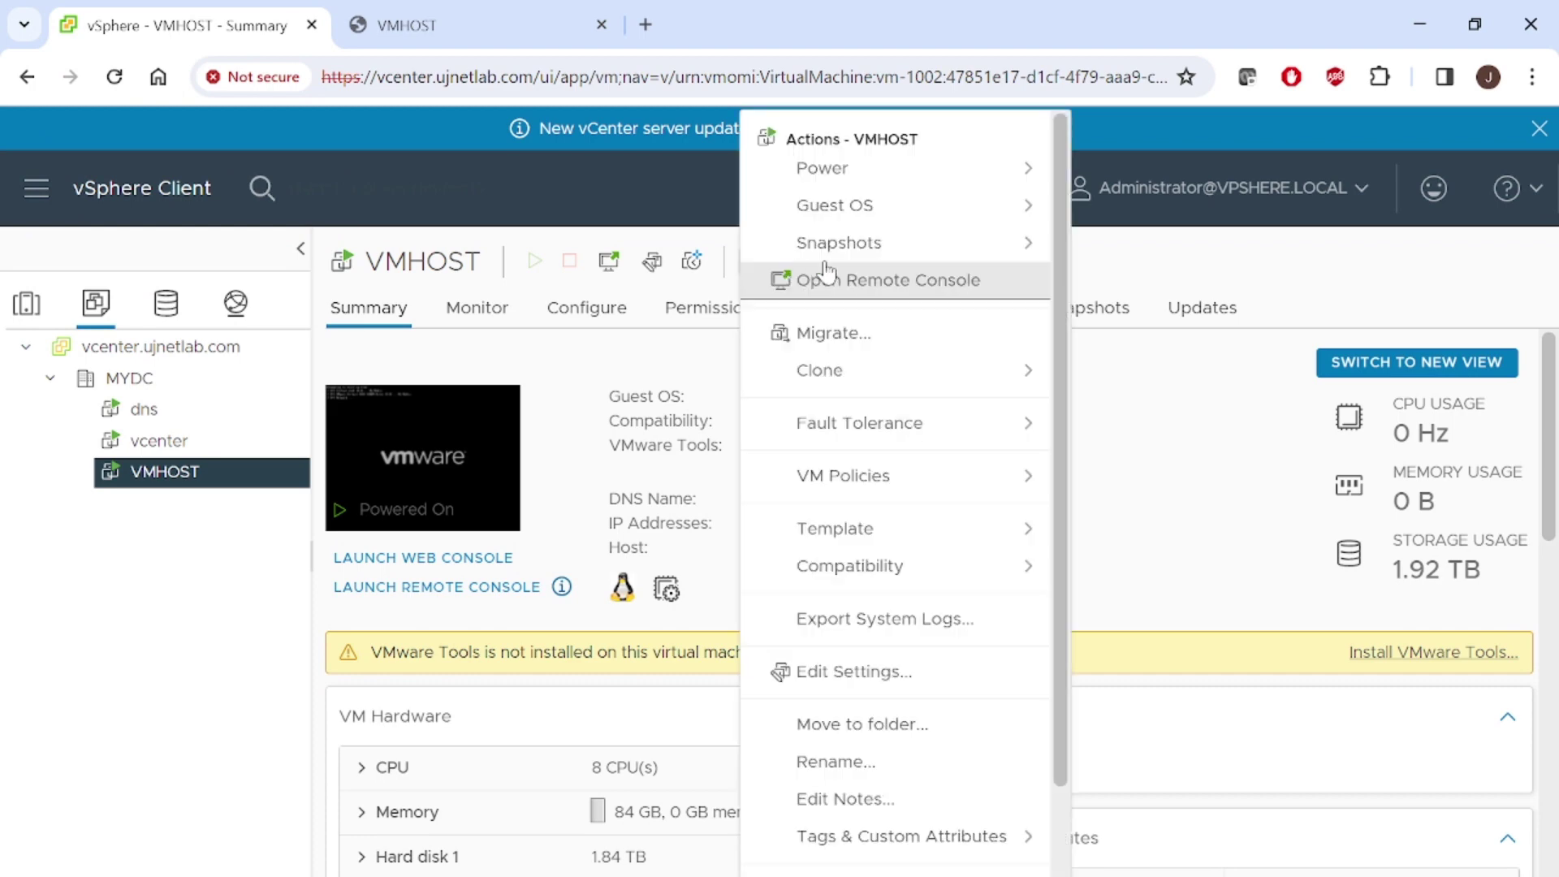
pyautogui.click(979, 171)
pyautogui.click(1160, 226)
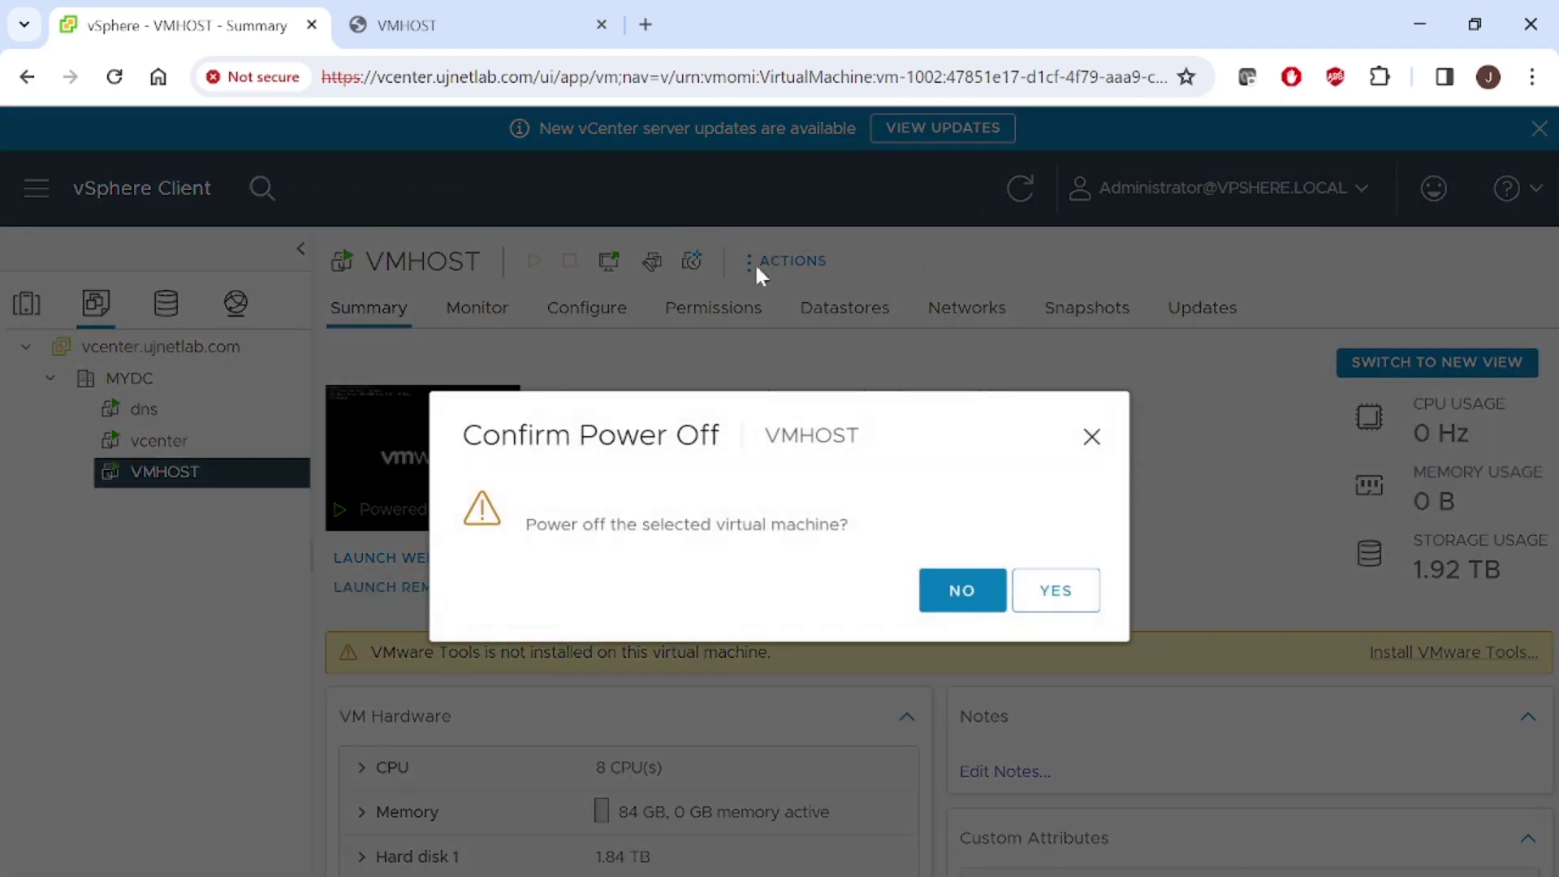
pyautogui.click(1046, 594)
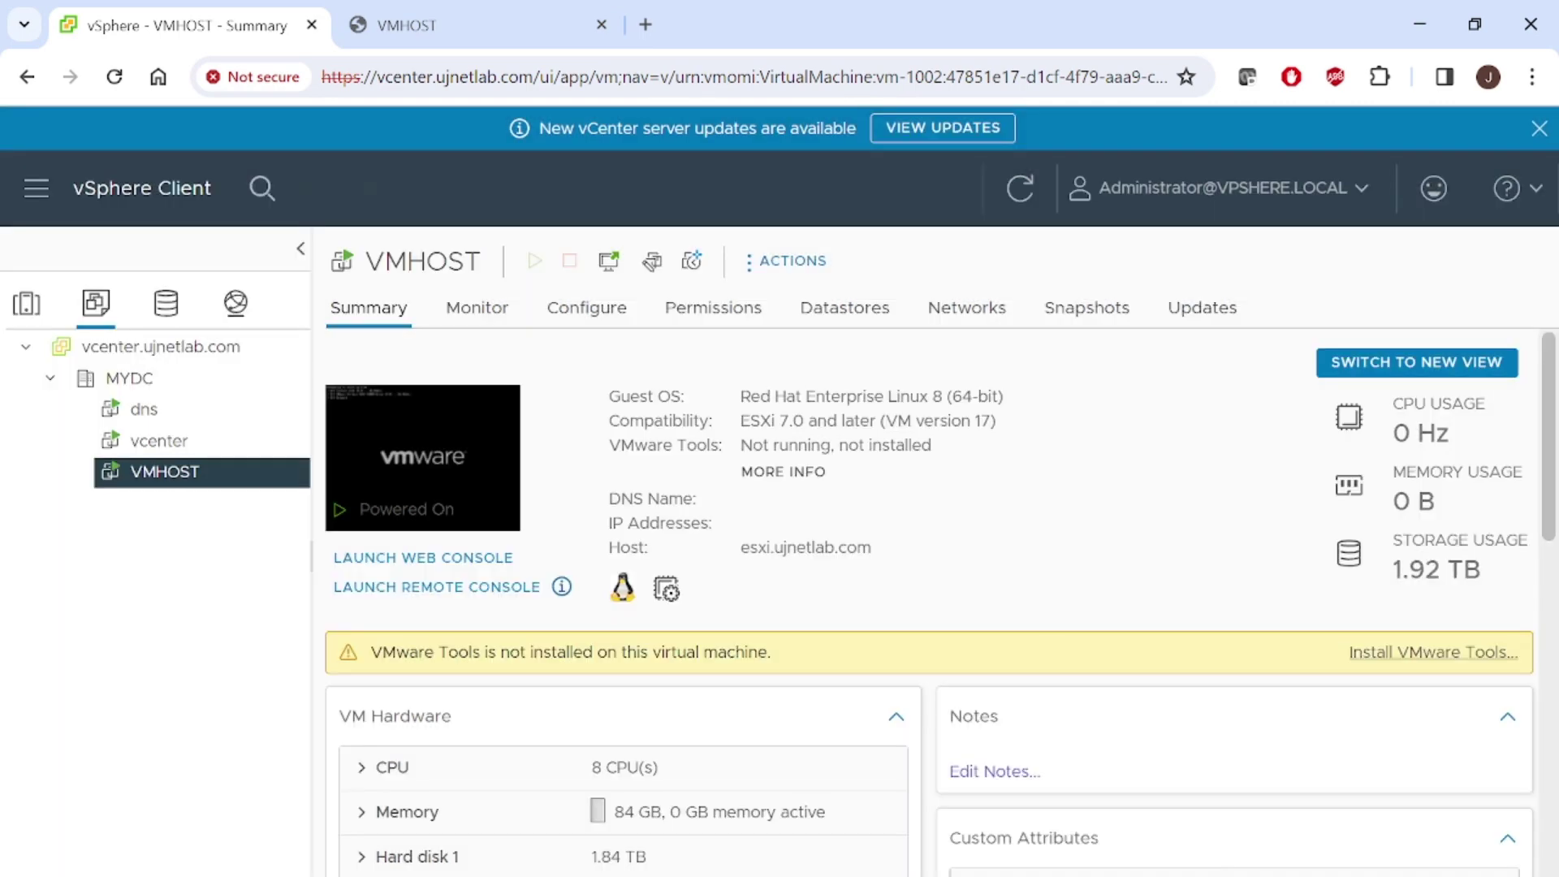
# Edit the VMHOST virtual machine's settings and switch CD/DVD drive 1 to a Datastore ISO File.
pyautogui.click(814, 276)
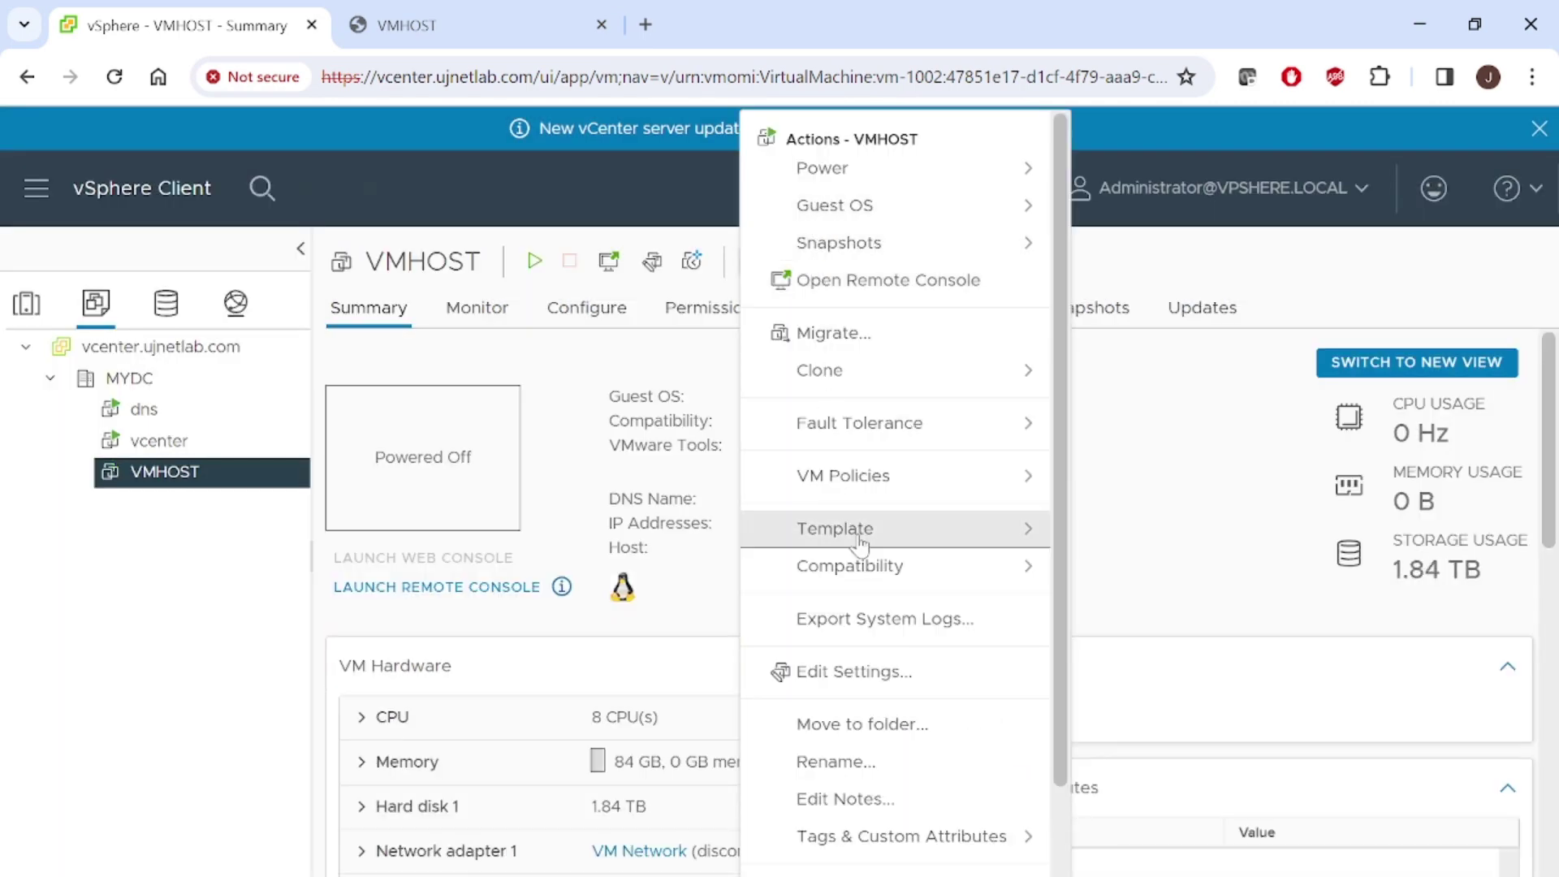
pyautogui.click(897, 671)
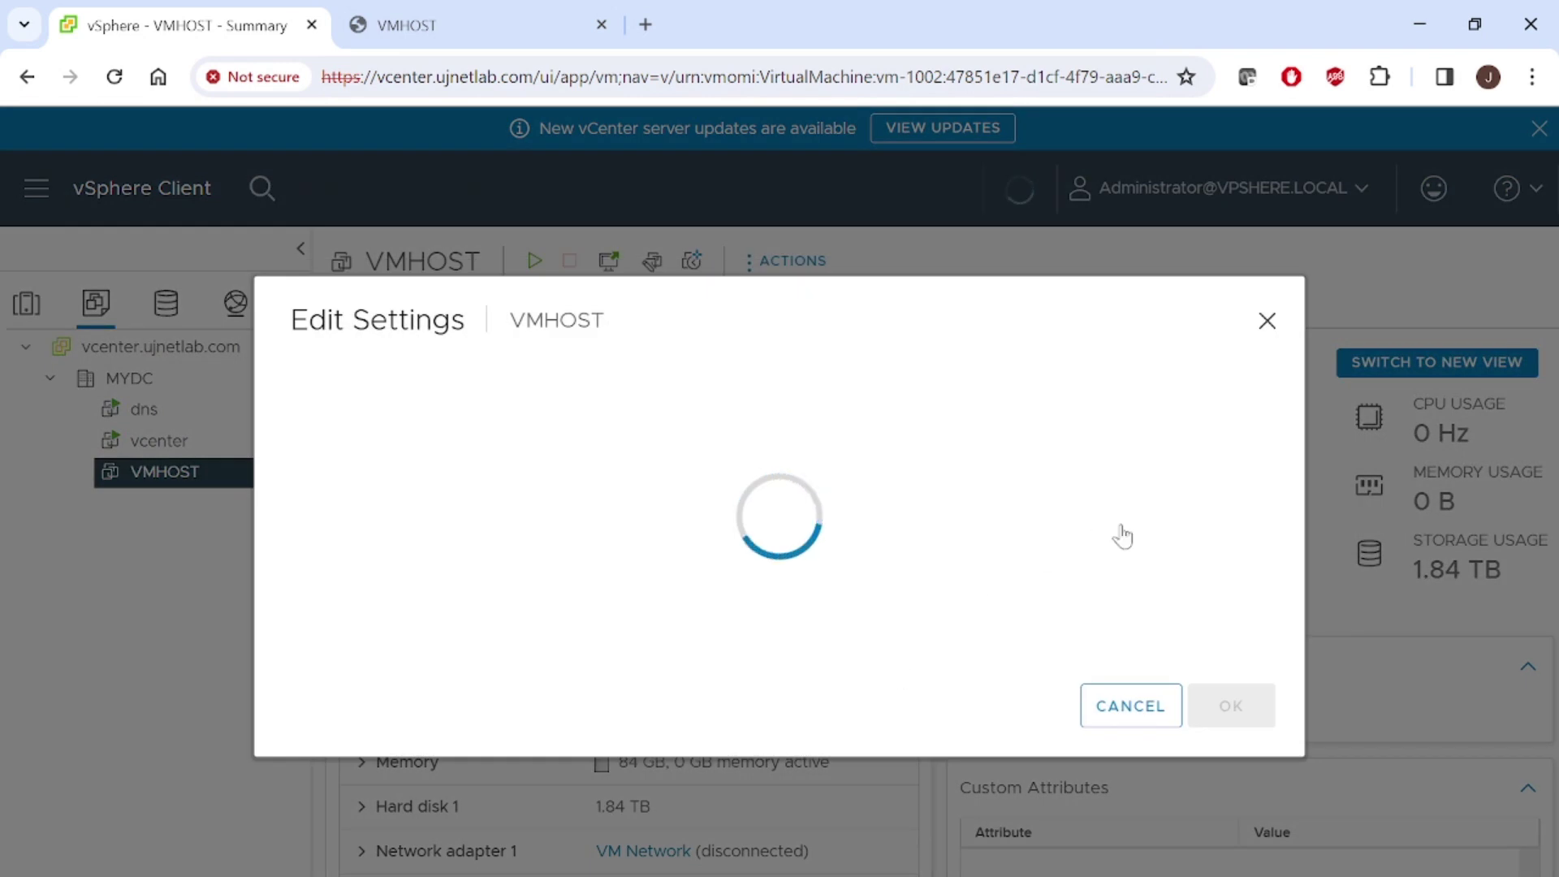
pyautogui.scroll(-1, 1250, 455)
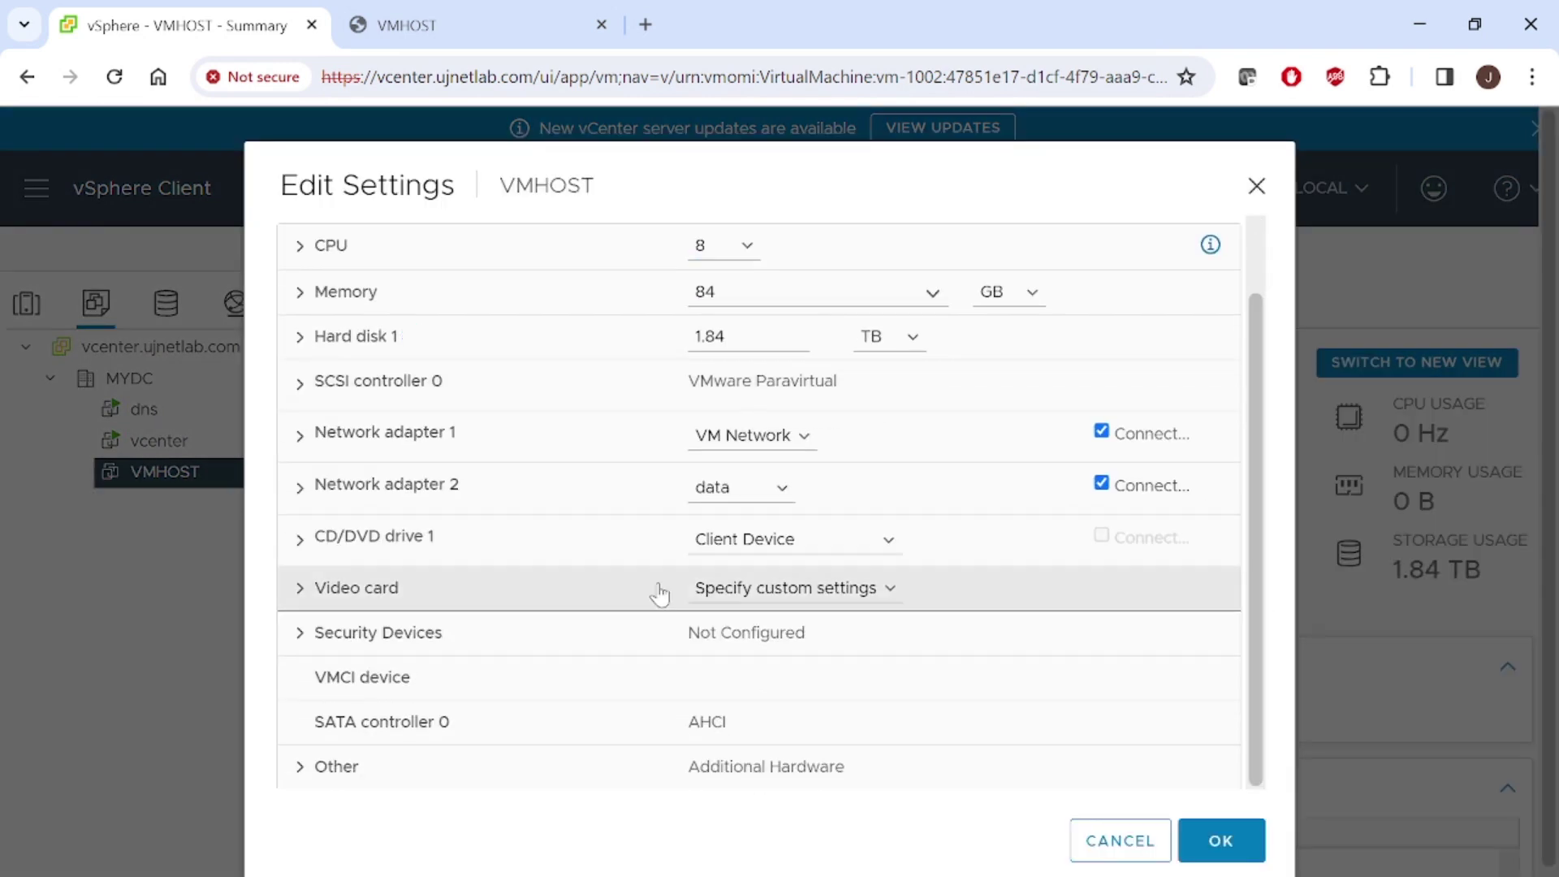
pyautogui.click(390, 541)
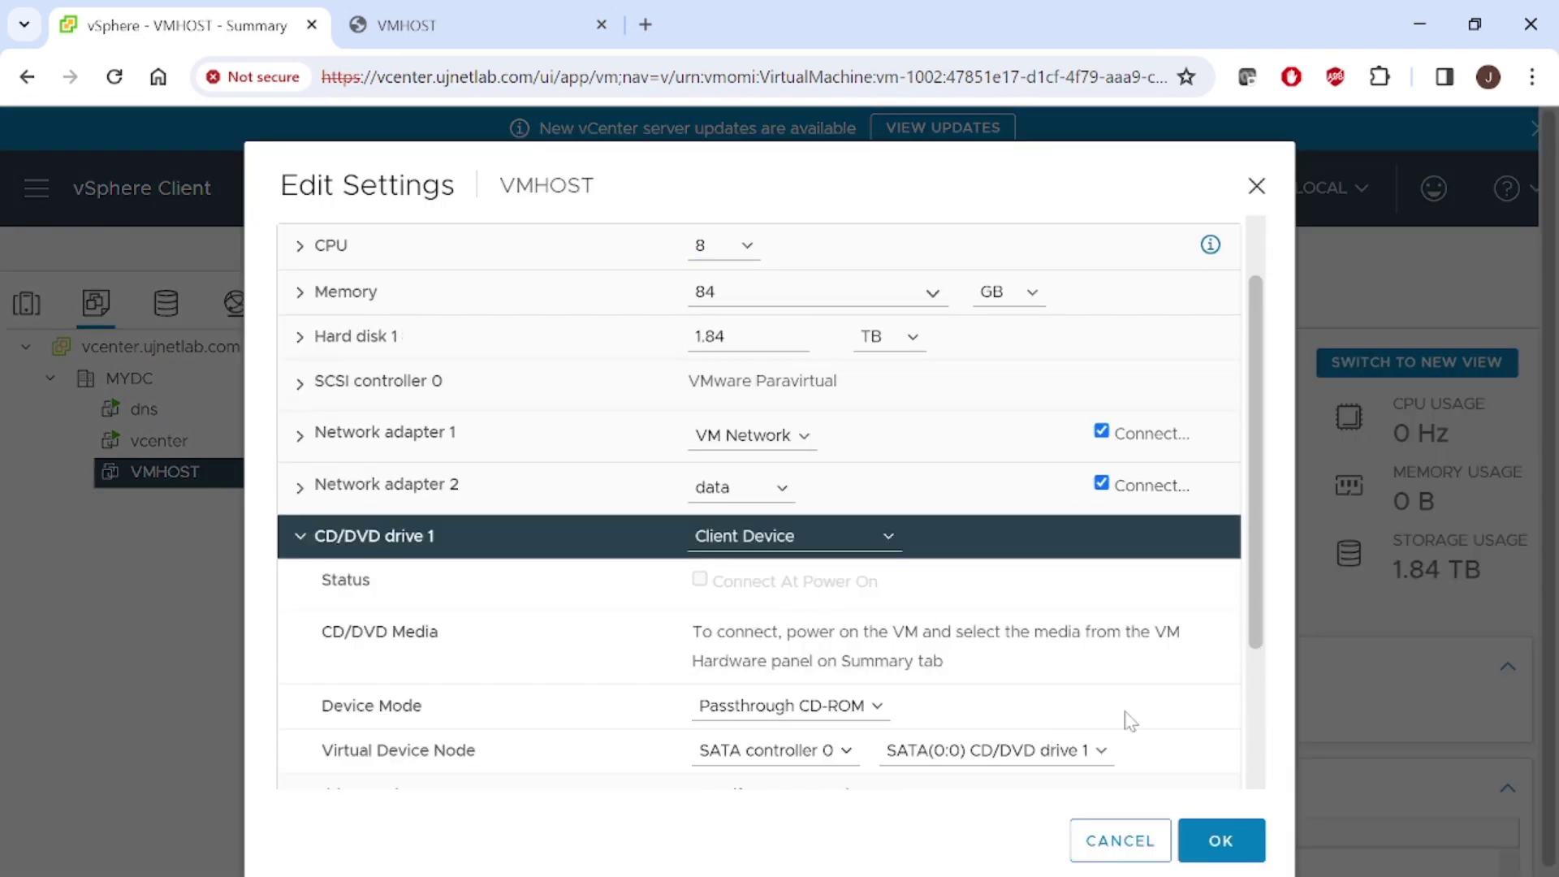
pyautogui.moveTo(1248, 607); pyautogui.dragTo(1250, 740)
pyautogui.click(880, 341)
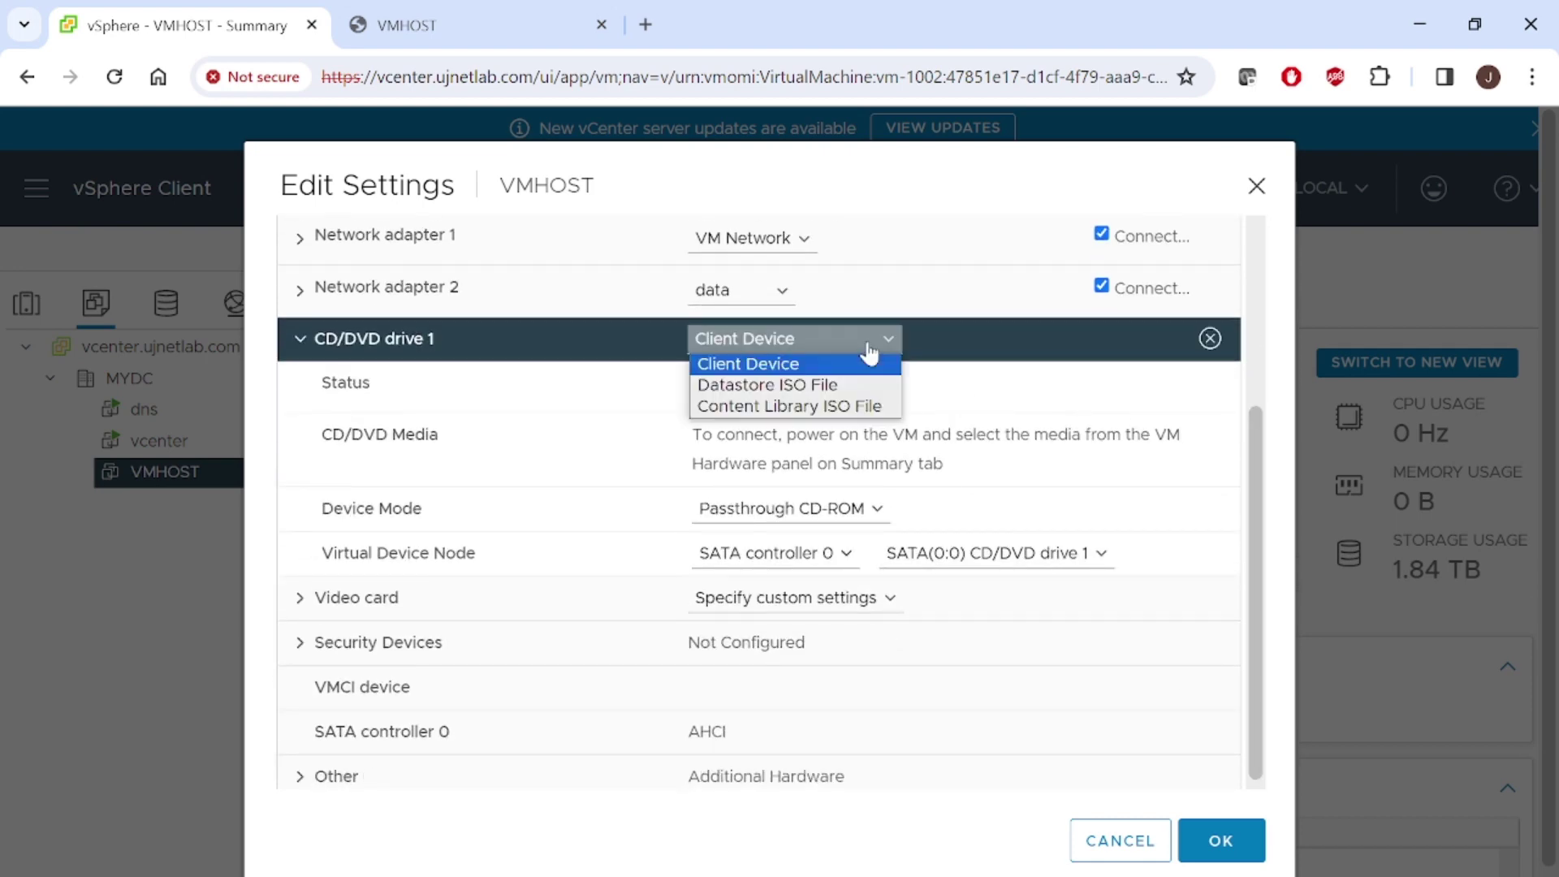
pyautogui.click(850, 392)
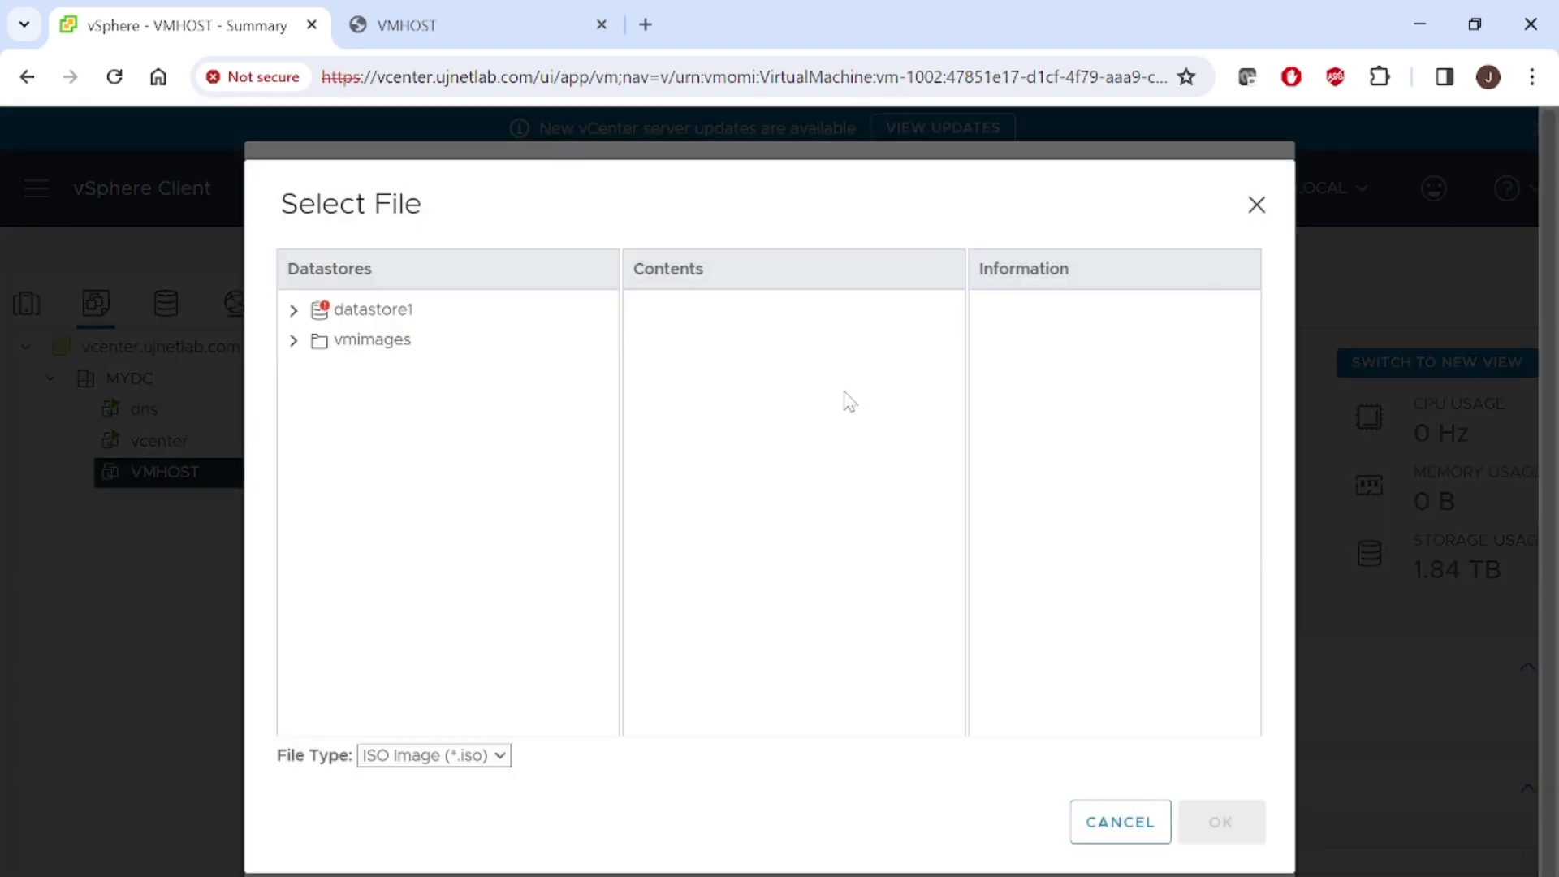
# Load rhel-8.8-x86_64-dvd.iso from datastore1's sofware folder, enable Connect At Power On for the CD/DVD drive, and save the settings.
pyautogui.click(395, 322)
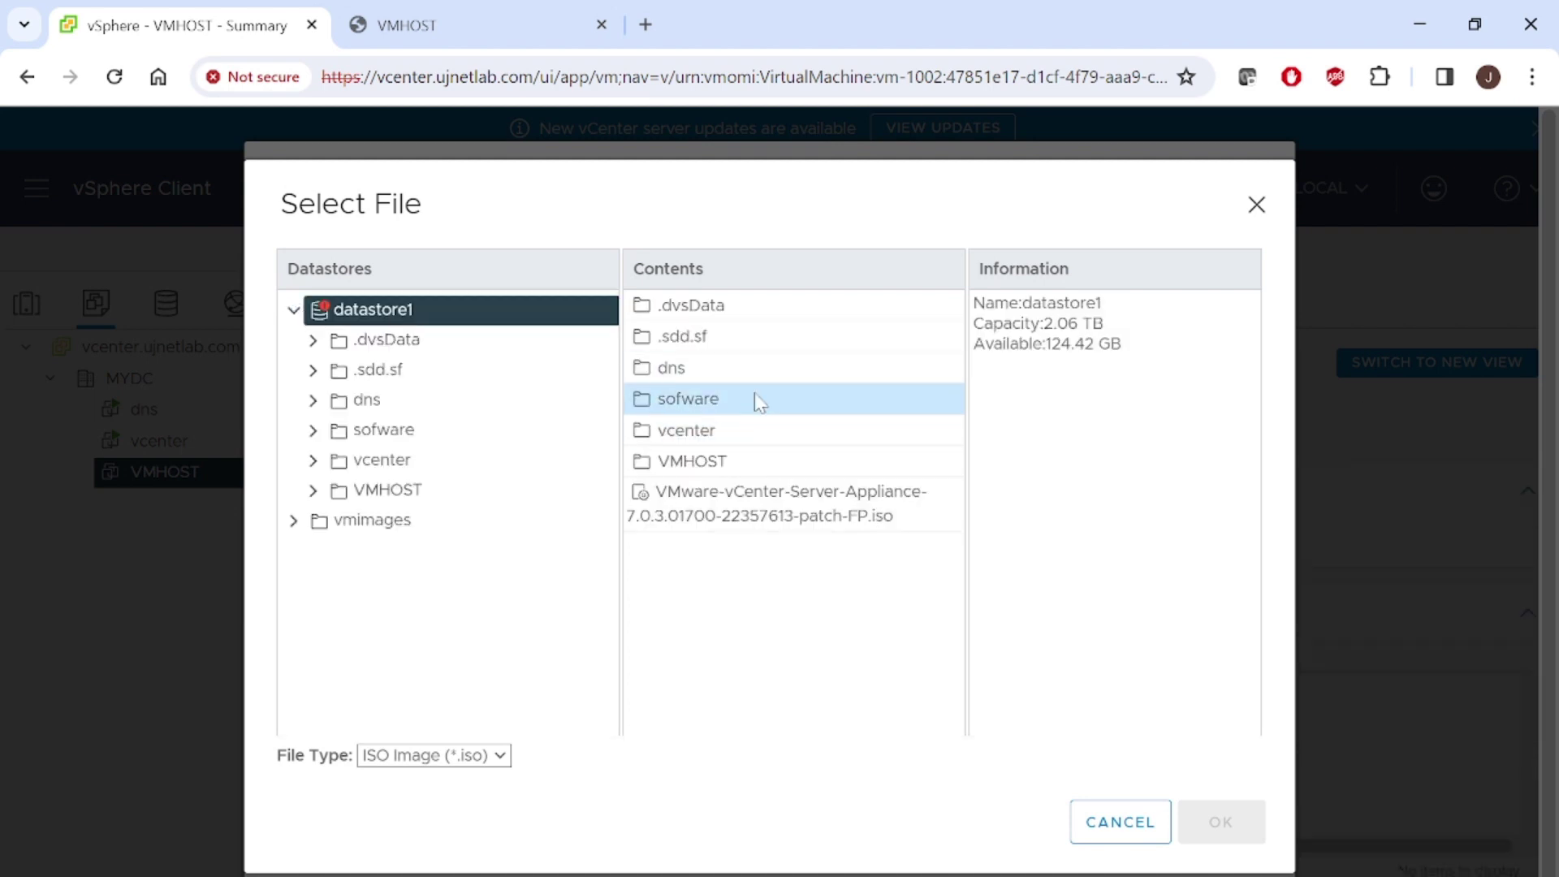
pyautogui.doubleClick(755, 400)
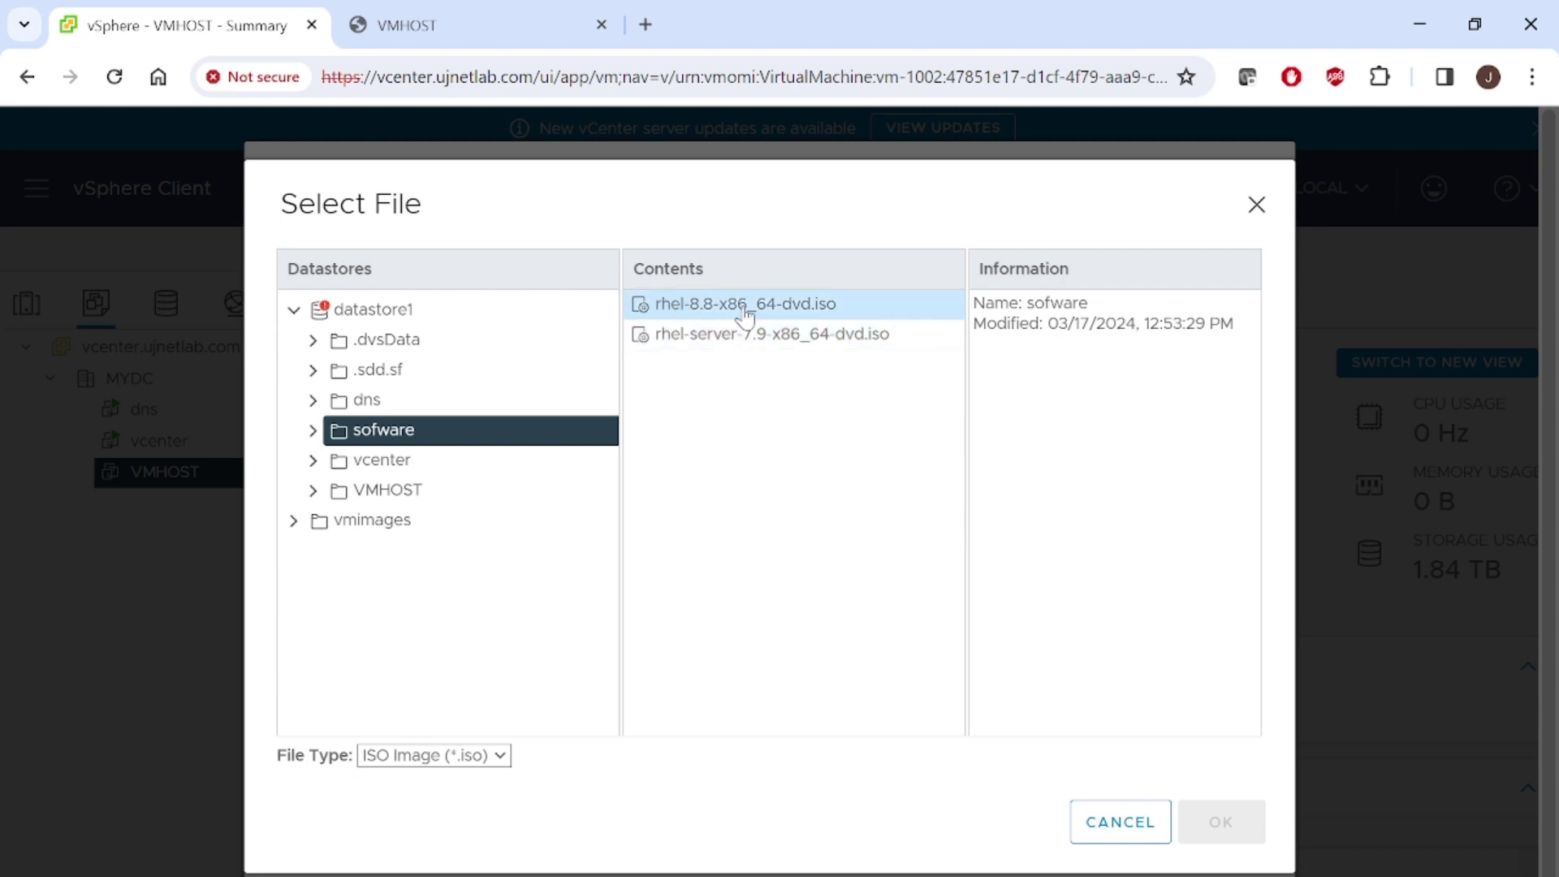
pyautogui.click(747, 315)
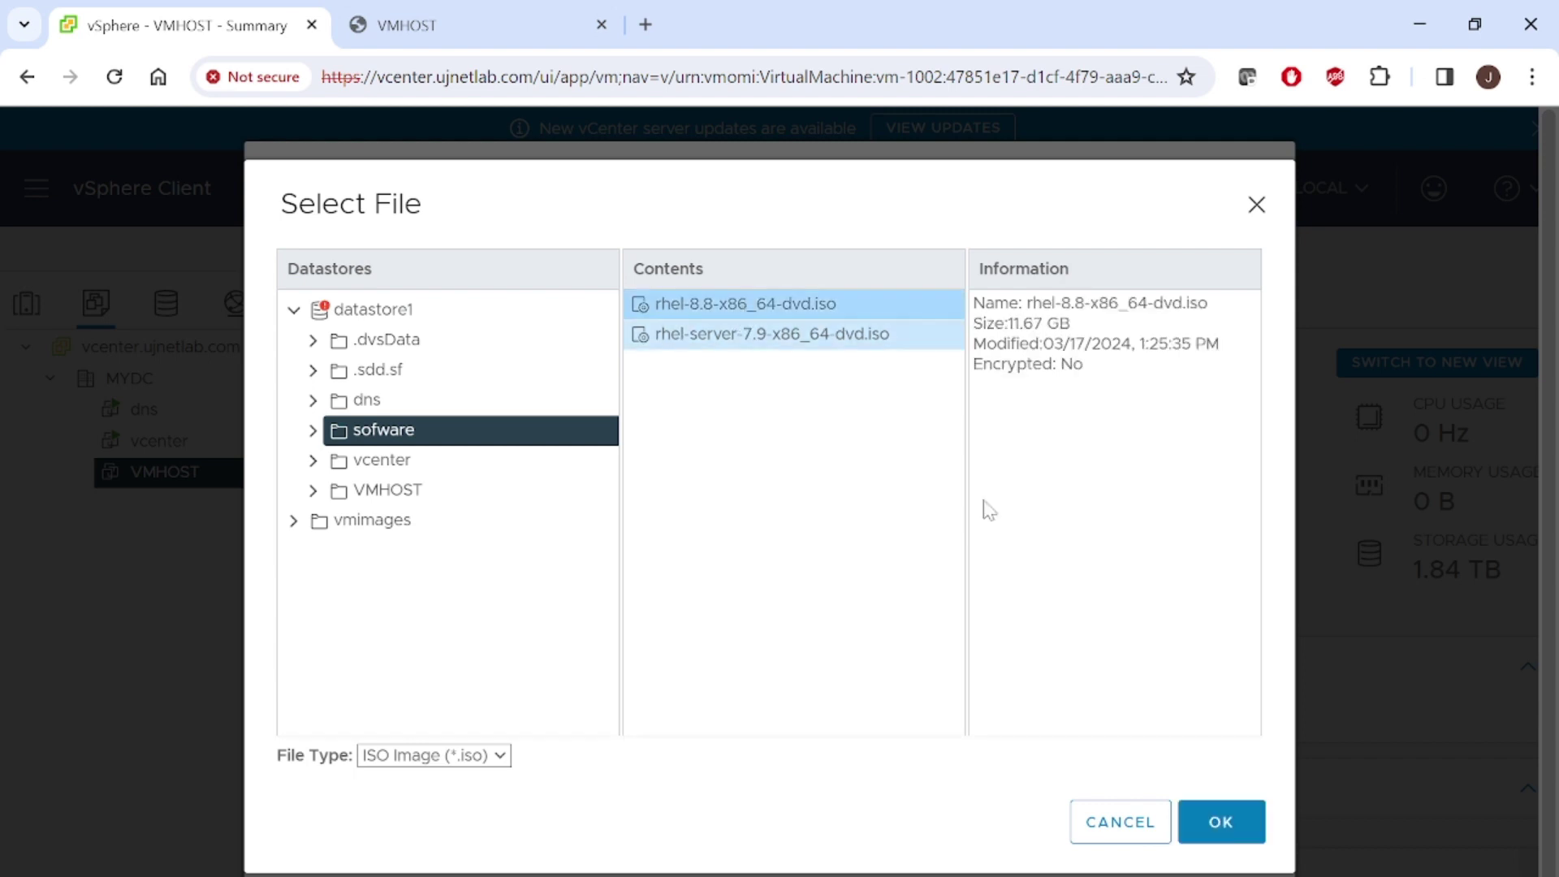
pyautogui.click(1258, 820)
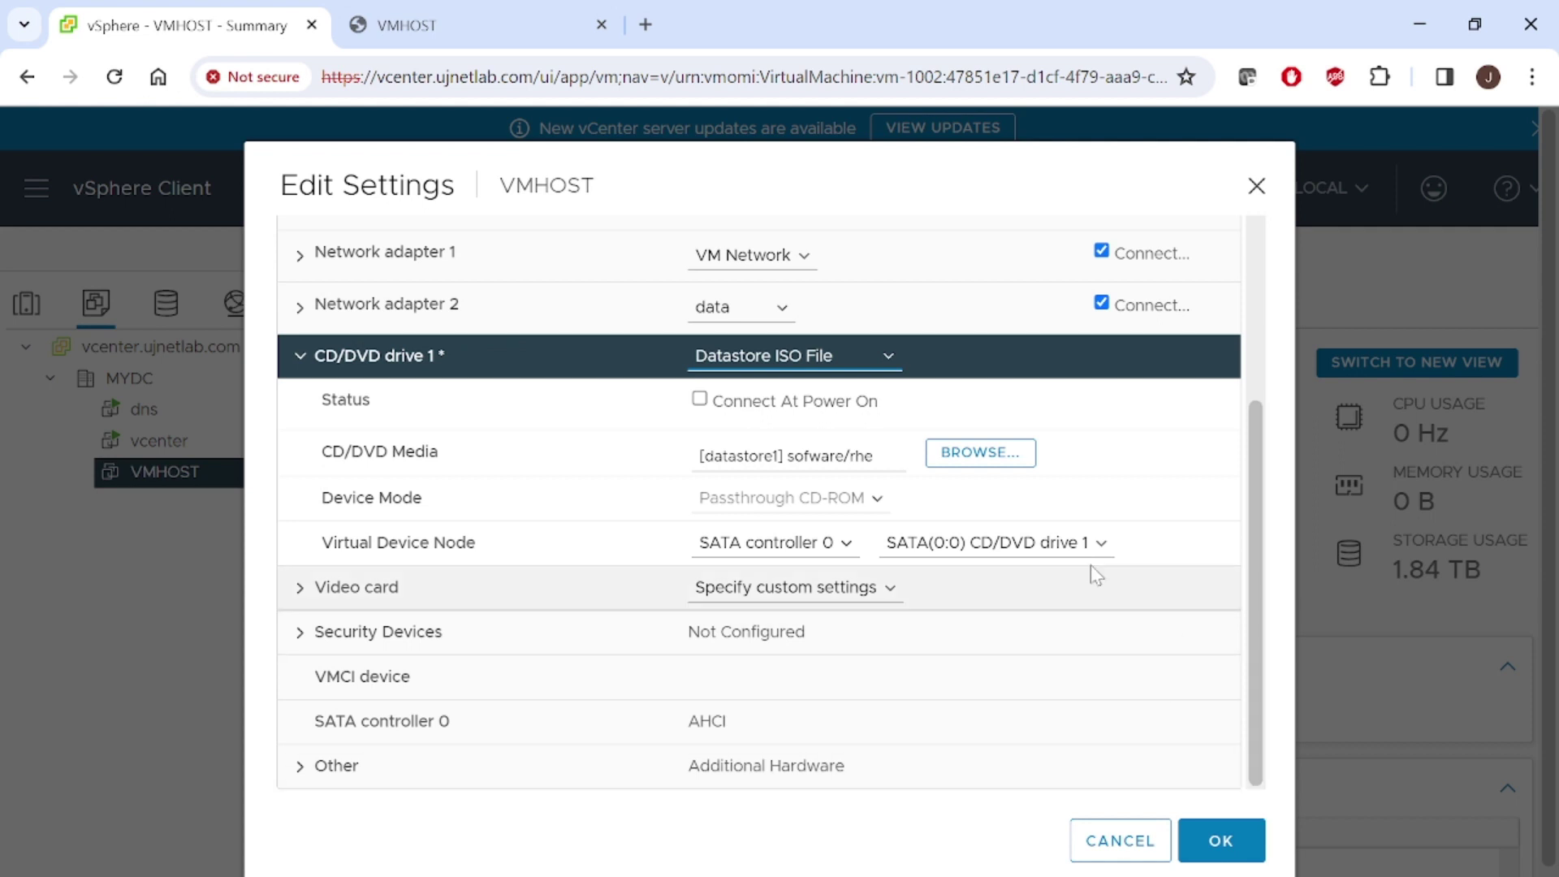
pyautogui.click(698, 399)
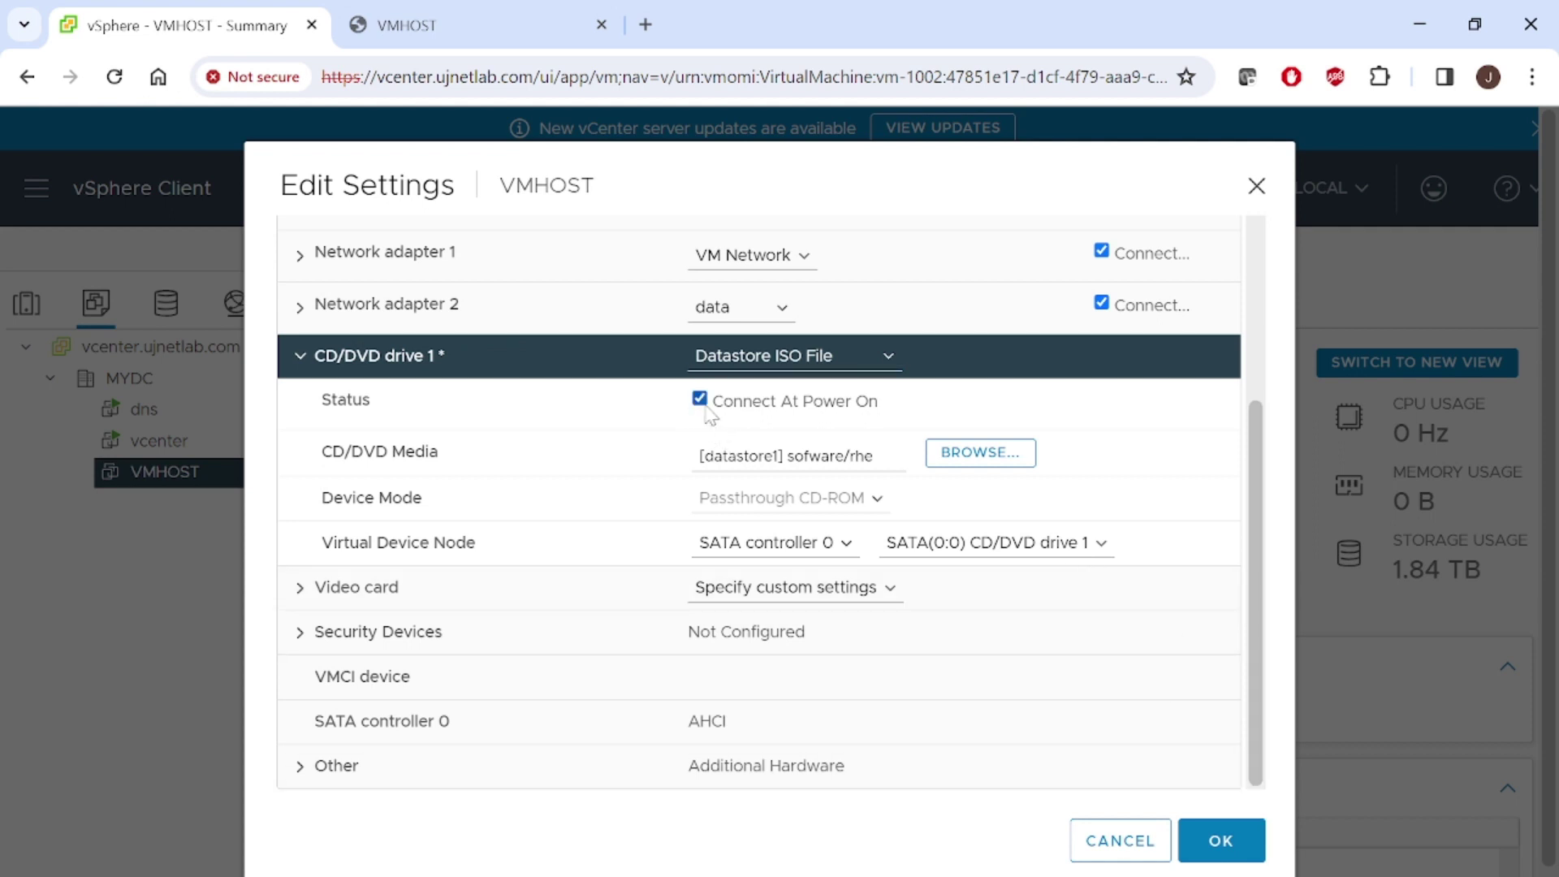
pyautogui.click(1222, 840)
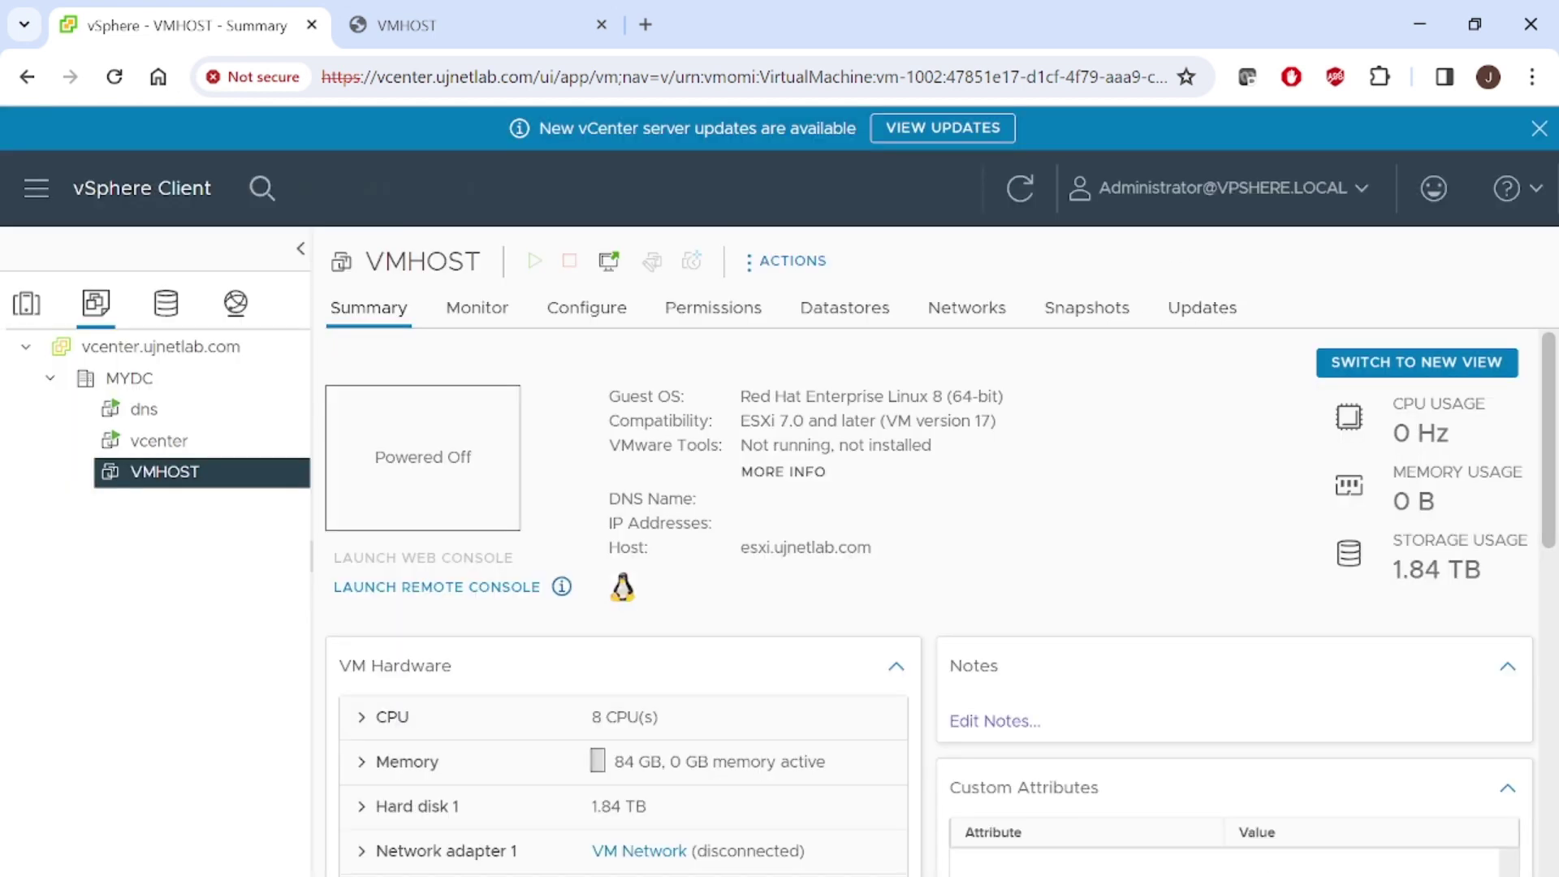
# Power on the VMHOST virtual machine and launch its web console.
pyautogui.click(775, 261)
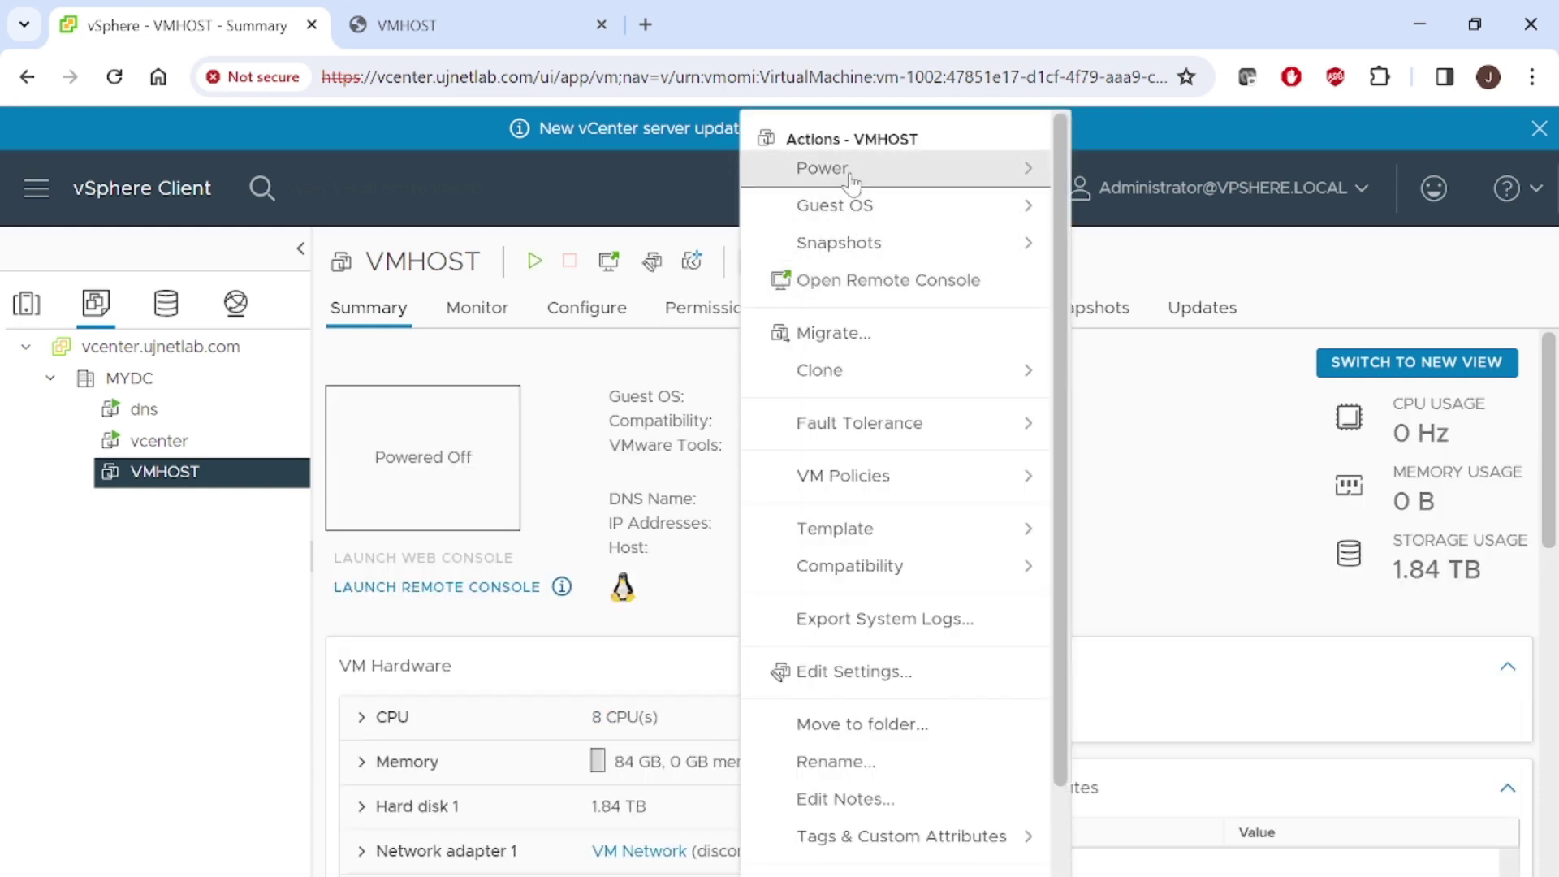
pyautogui.moveTo(964, 167)
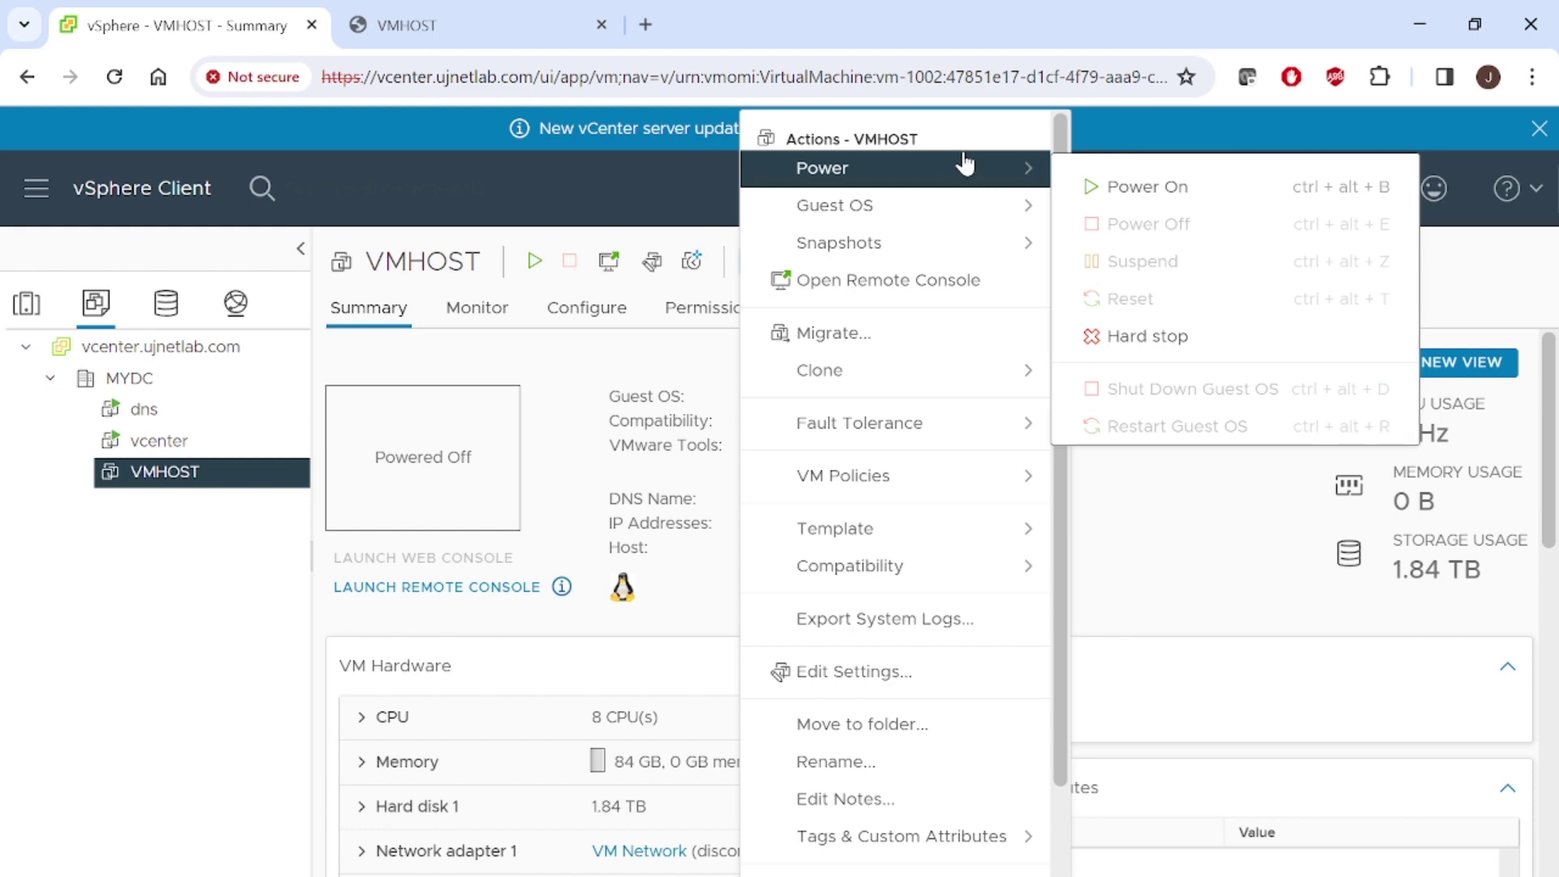
pyautogui.click(1146, 188)
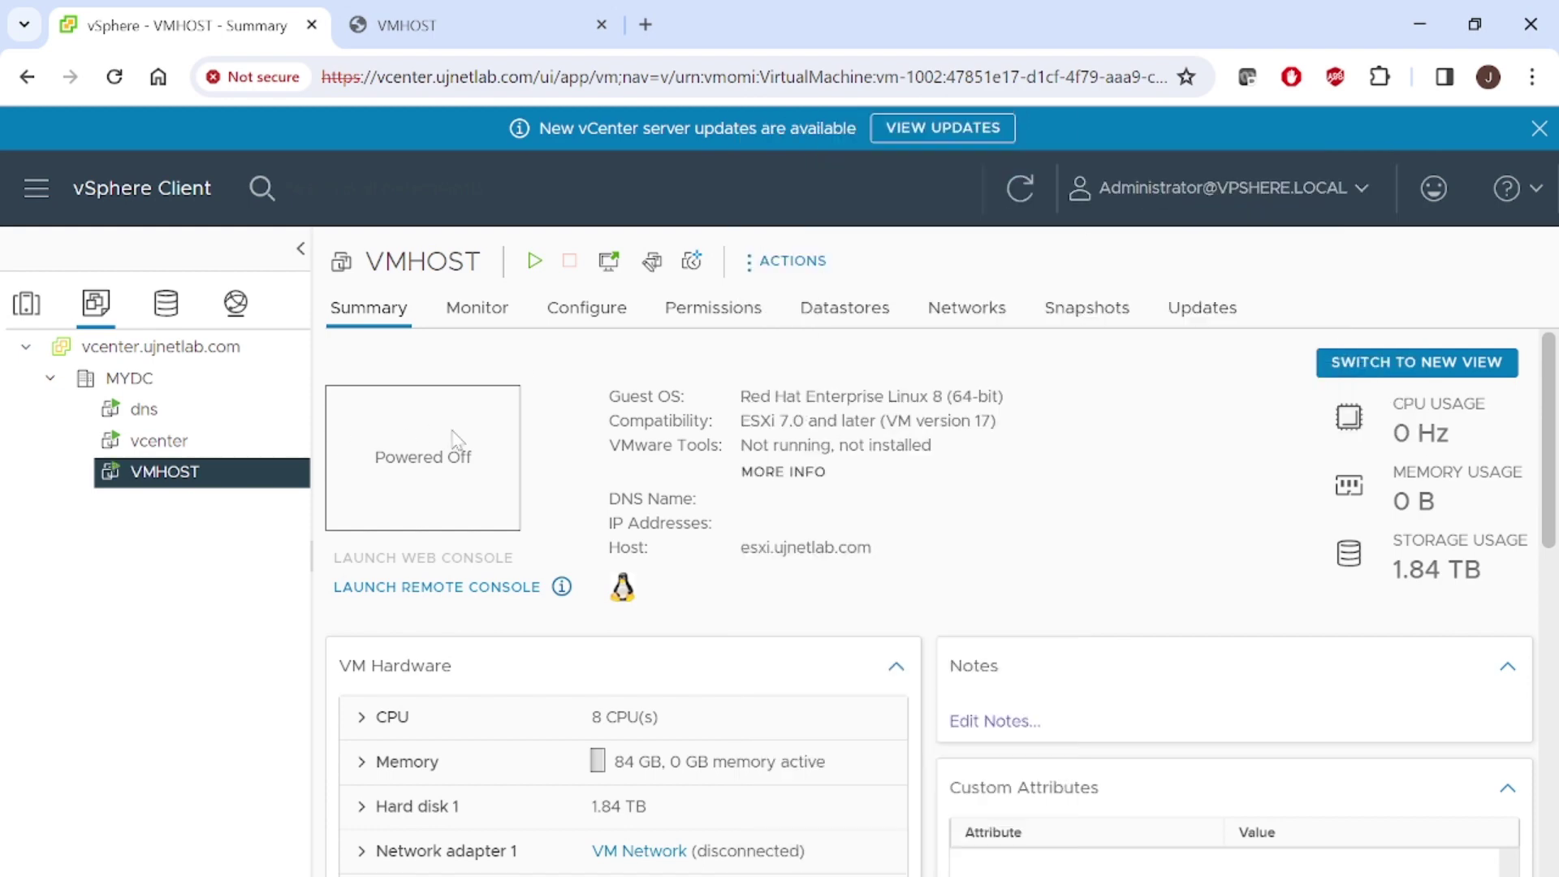
pyautogui.click(460, 487)
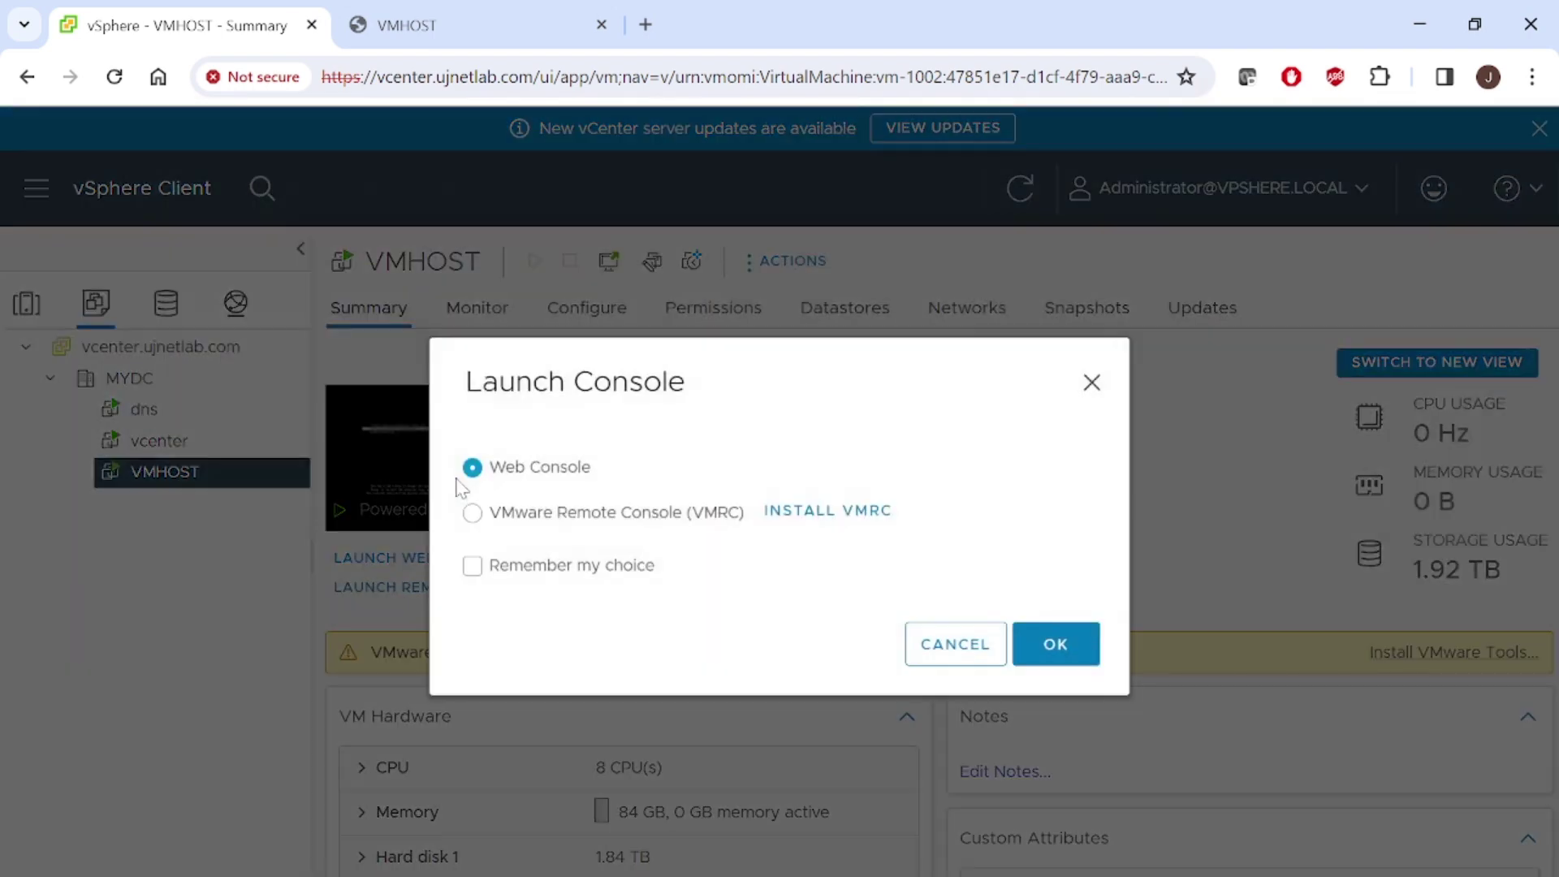
pyautogui.click(1047, 646)
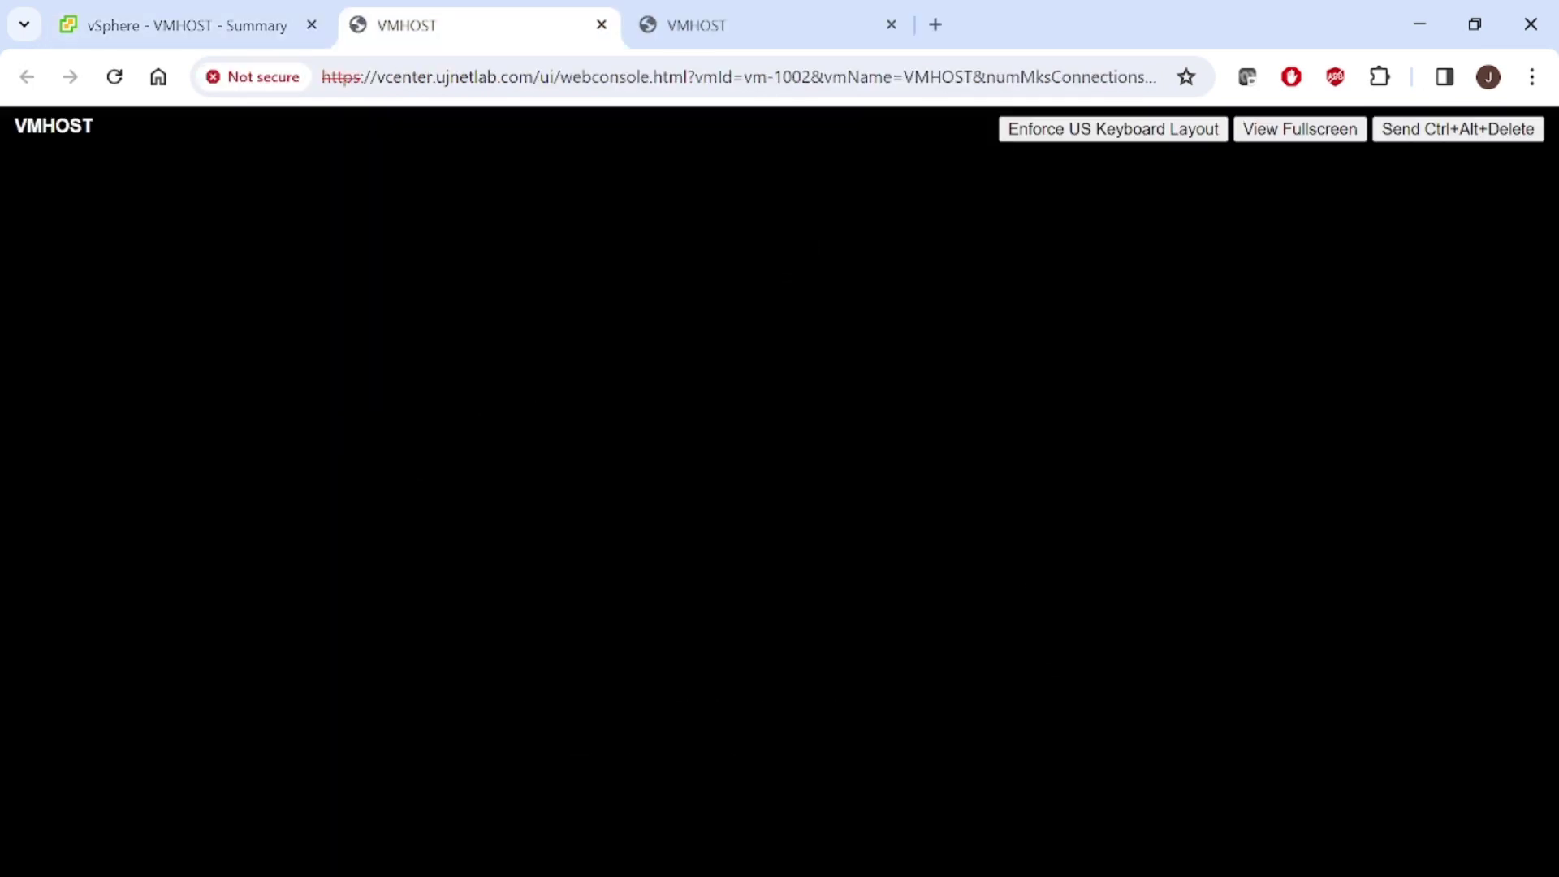
# Boot into the Red Hat Enterprise Linux 8.8 installer and accept English (United States) as the installation language.
pyautogui.press('Up')
pyautogui.press('Return')
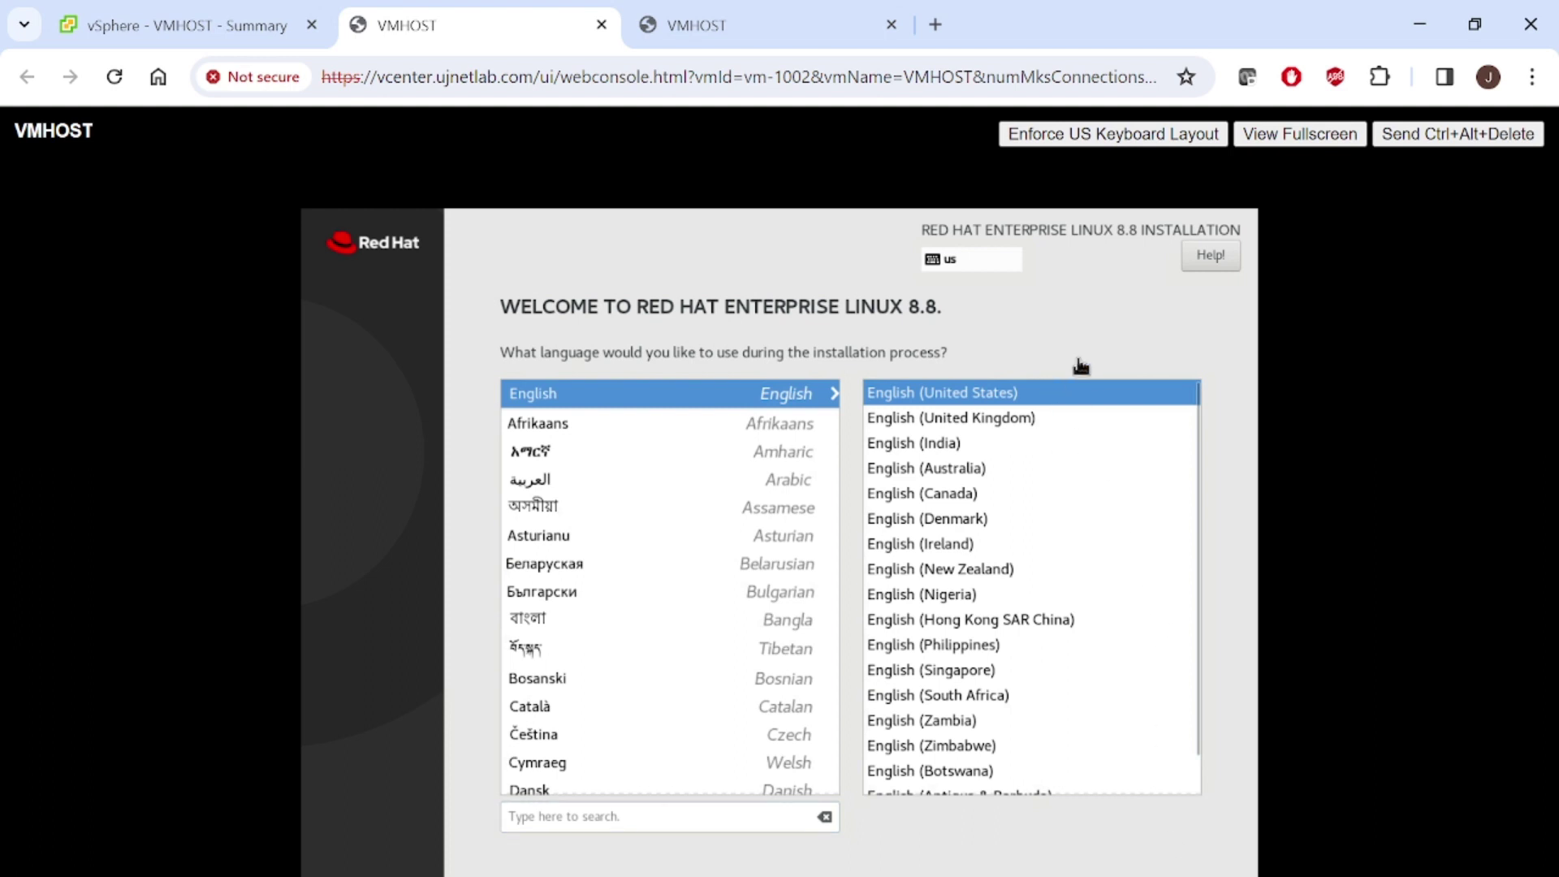
pyautogui.press('Return')
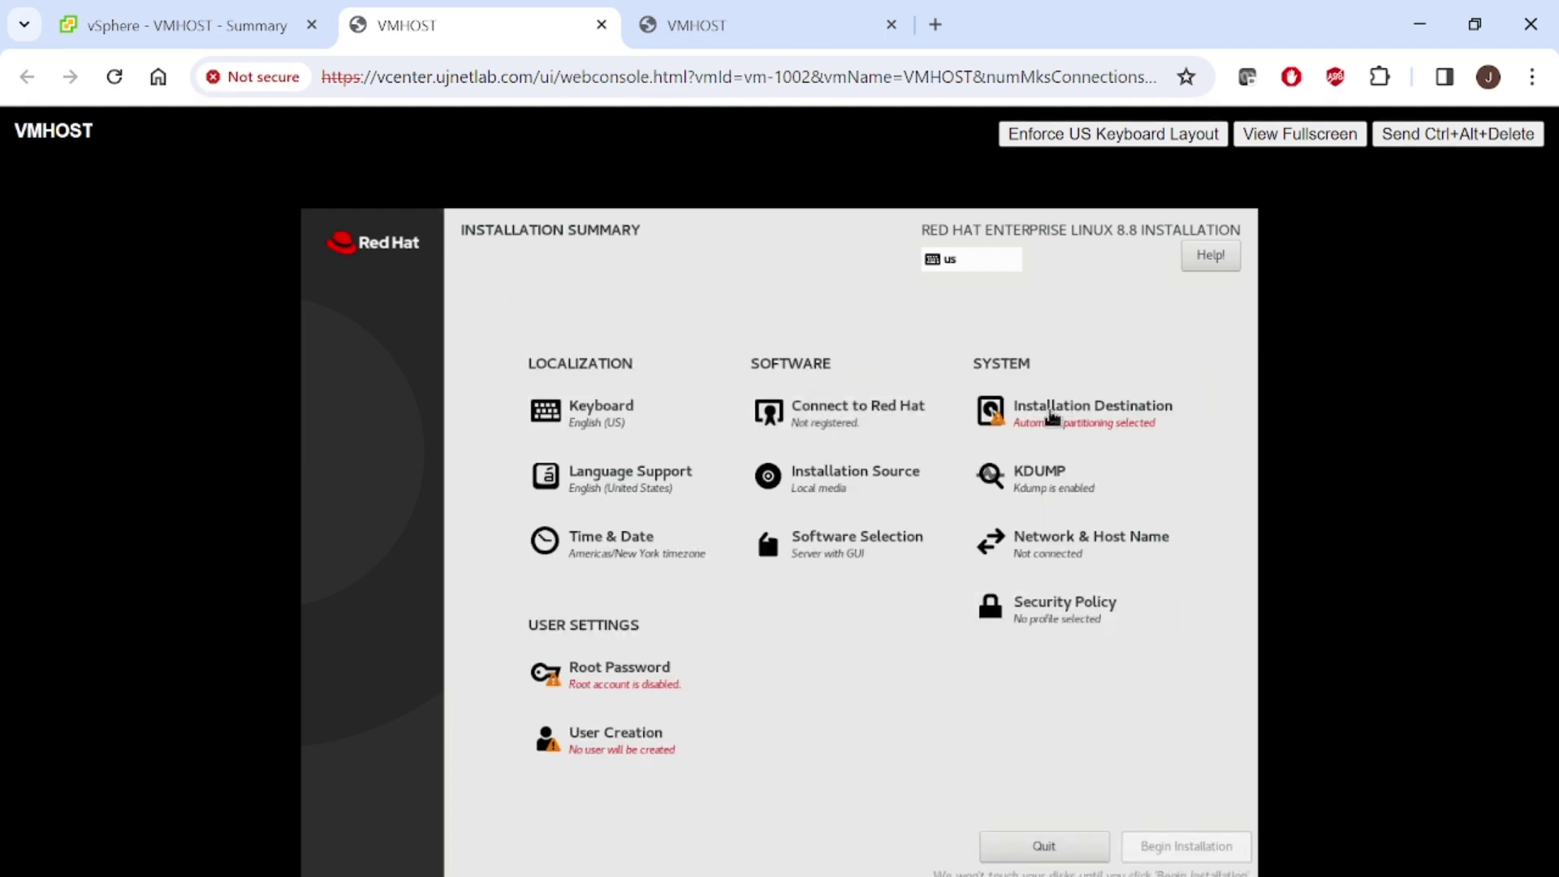
# Choose Custom storage configuration for the VMware virtual disk and proceed to manual partitioning.
pyautogui.click(1053, 418)
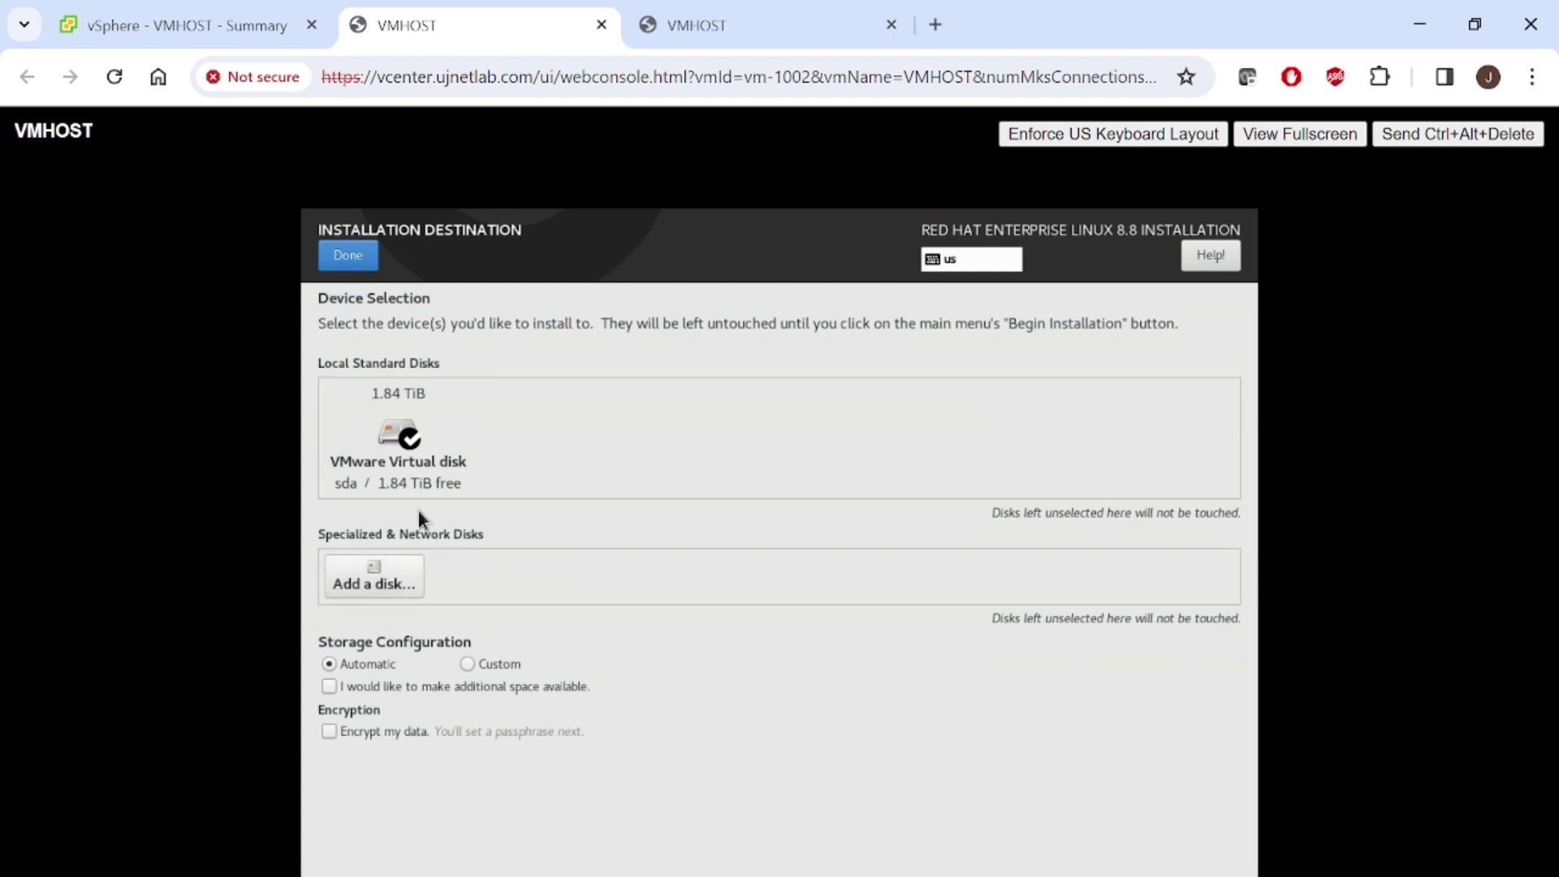
pyautogui.click(469, 663)
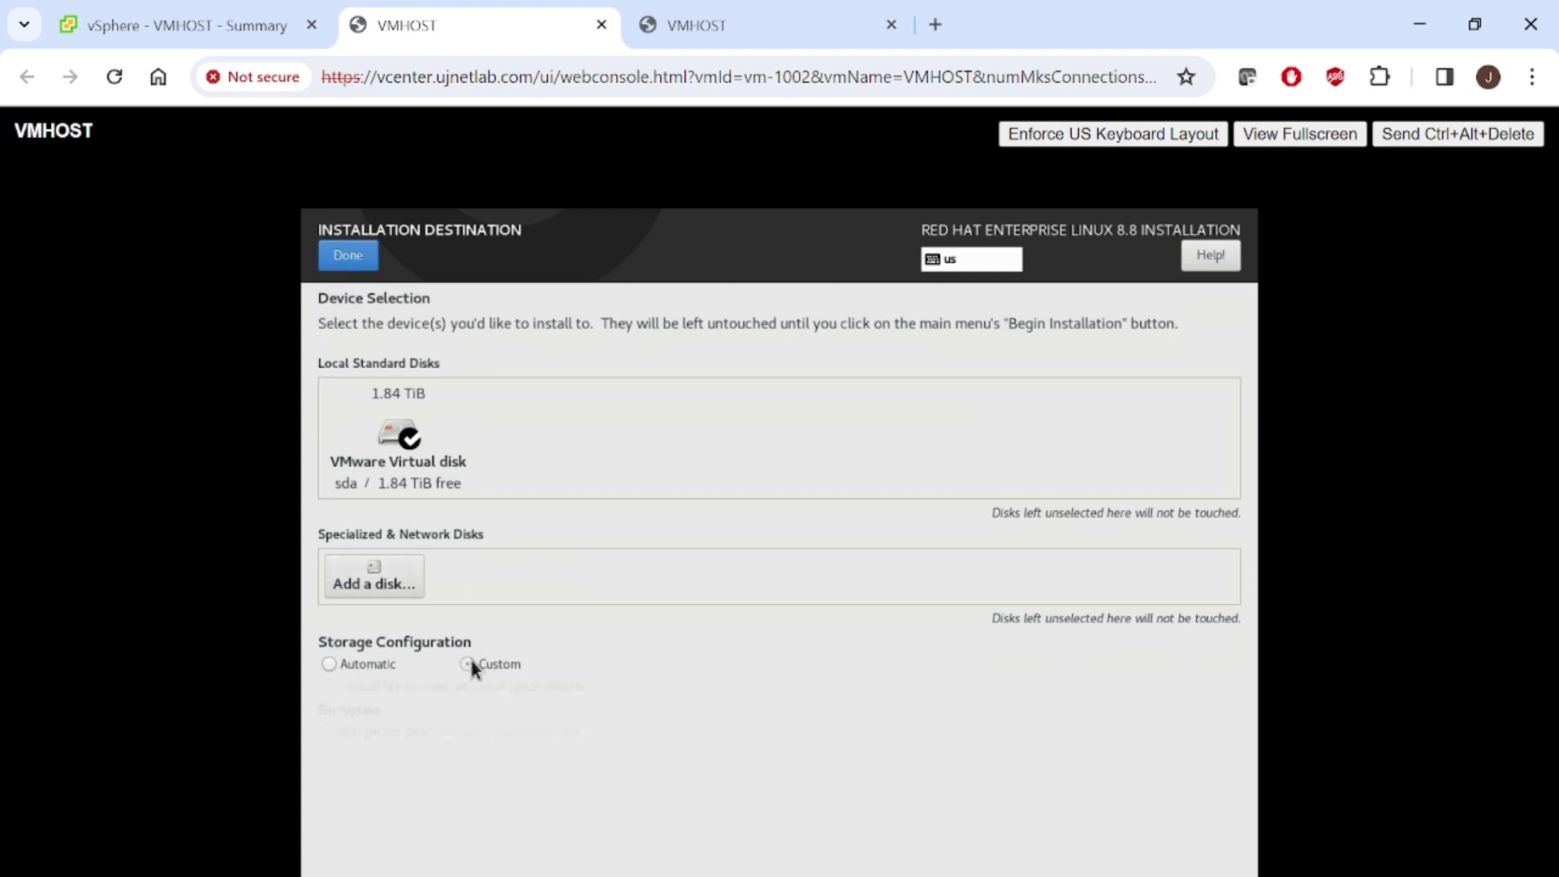
pyautogui.click(345, 255)
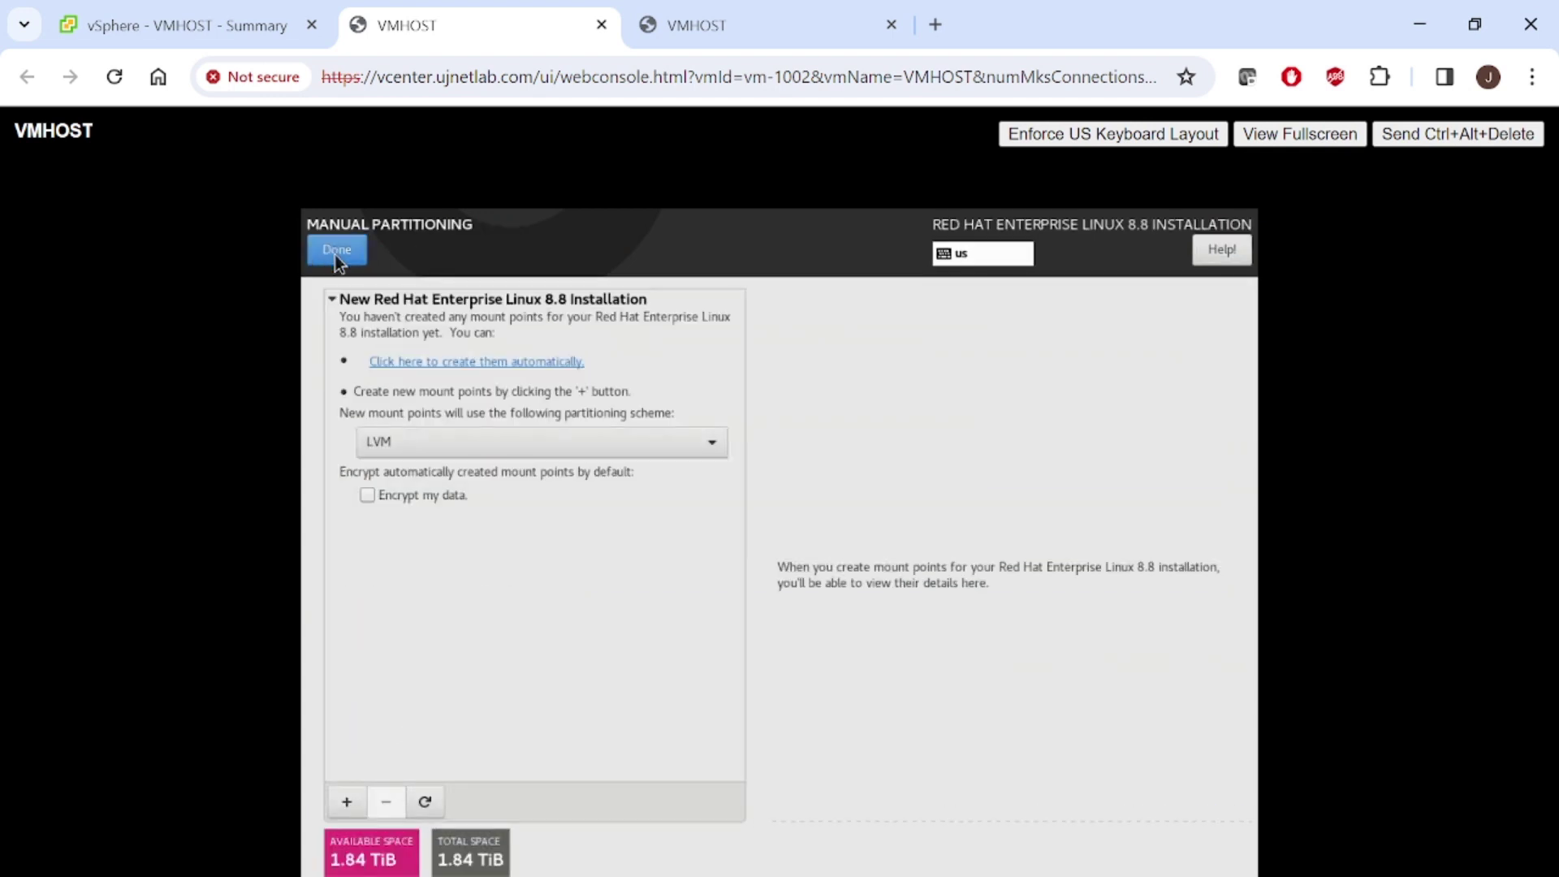
# Start a new mount point, consult the partitioning notes in the PowerPoint slide show, and choose /boot as the mount point.
pyautogui.click(347, 804)
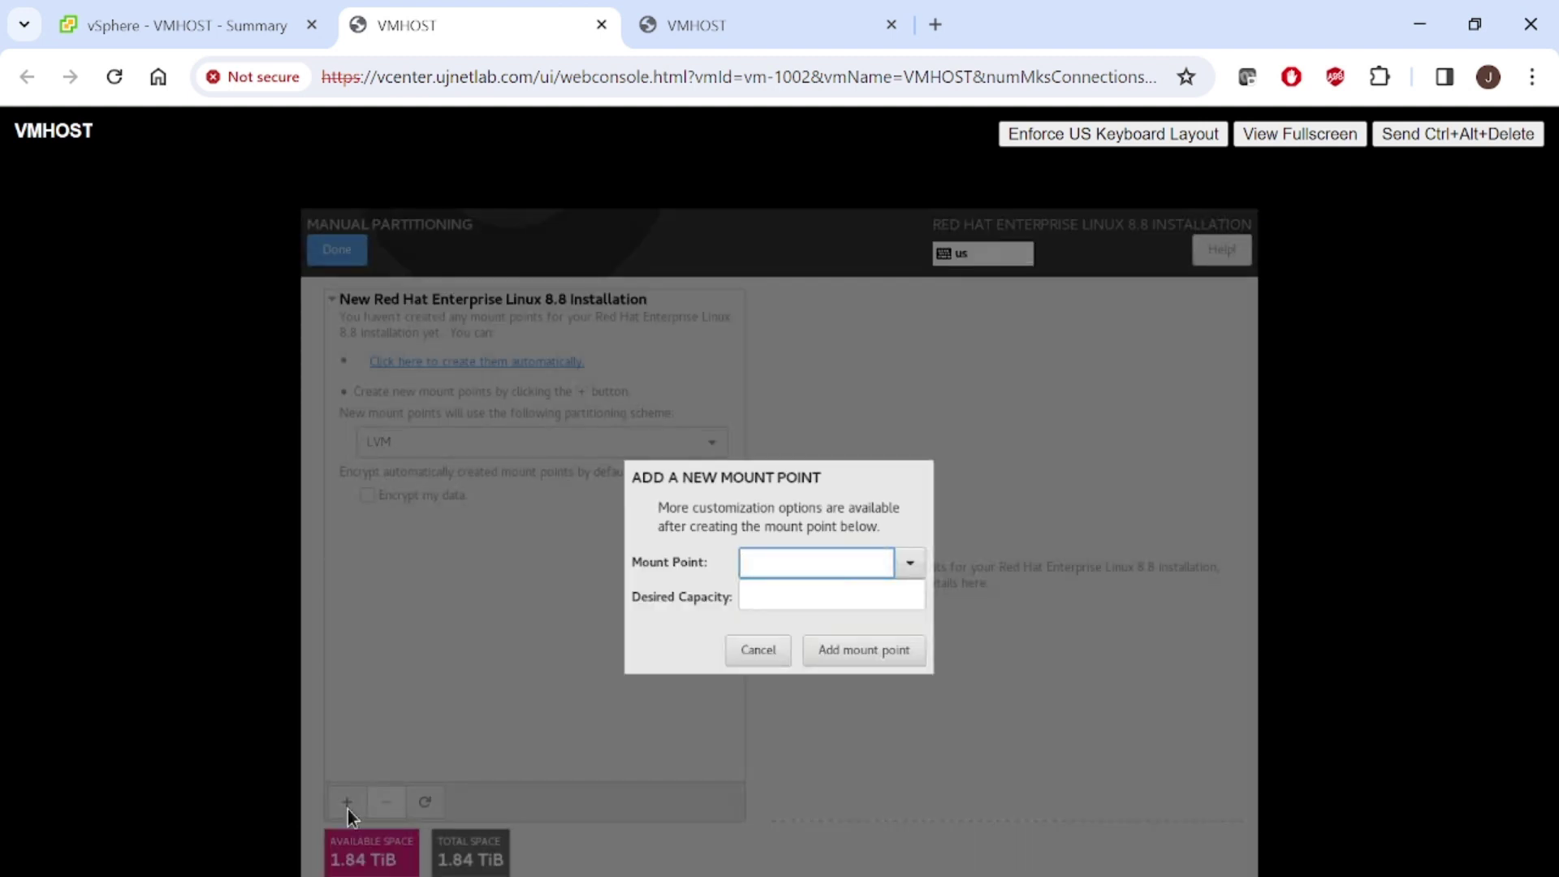
pyautogui.hotkey('alt', 'Tab')
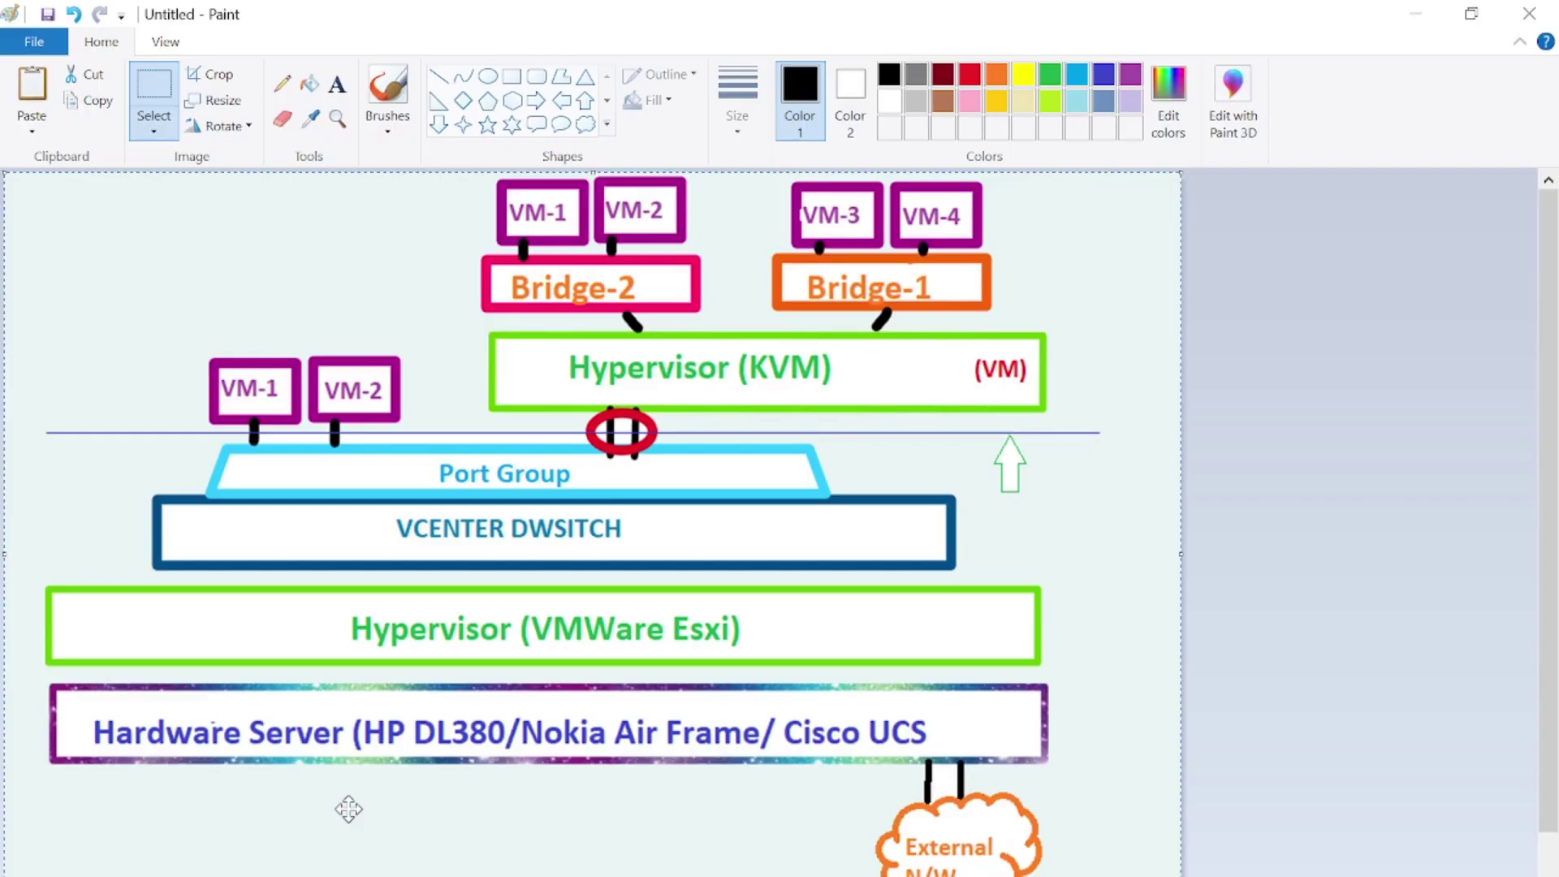
pyautogui.hotkey('alt', 'Tab')
pyautogui.moveTo(867, 865)
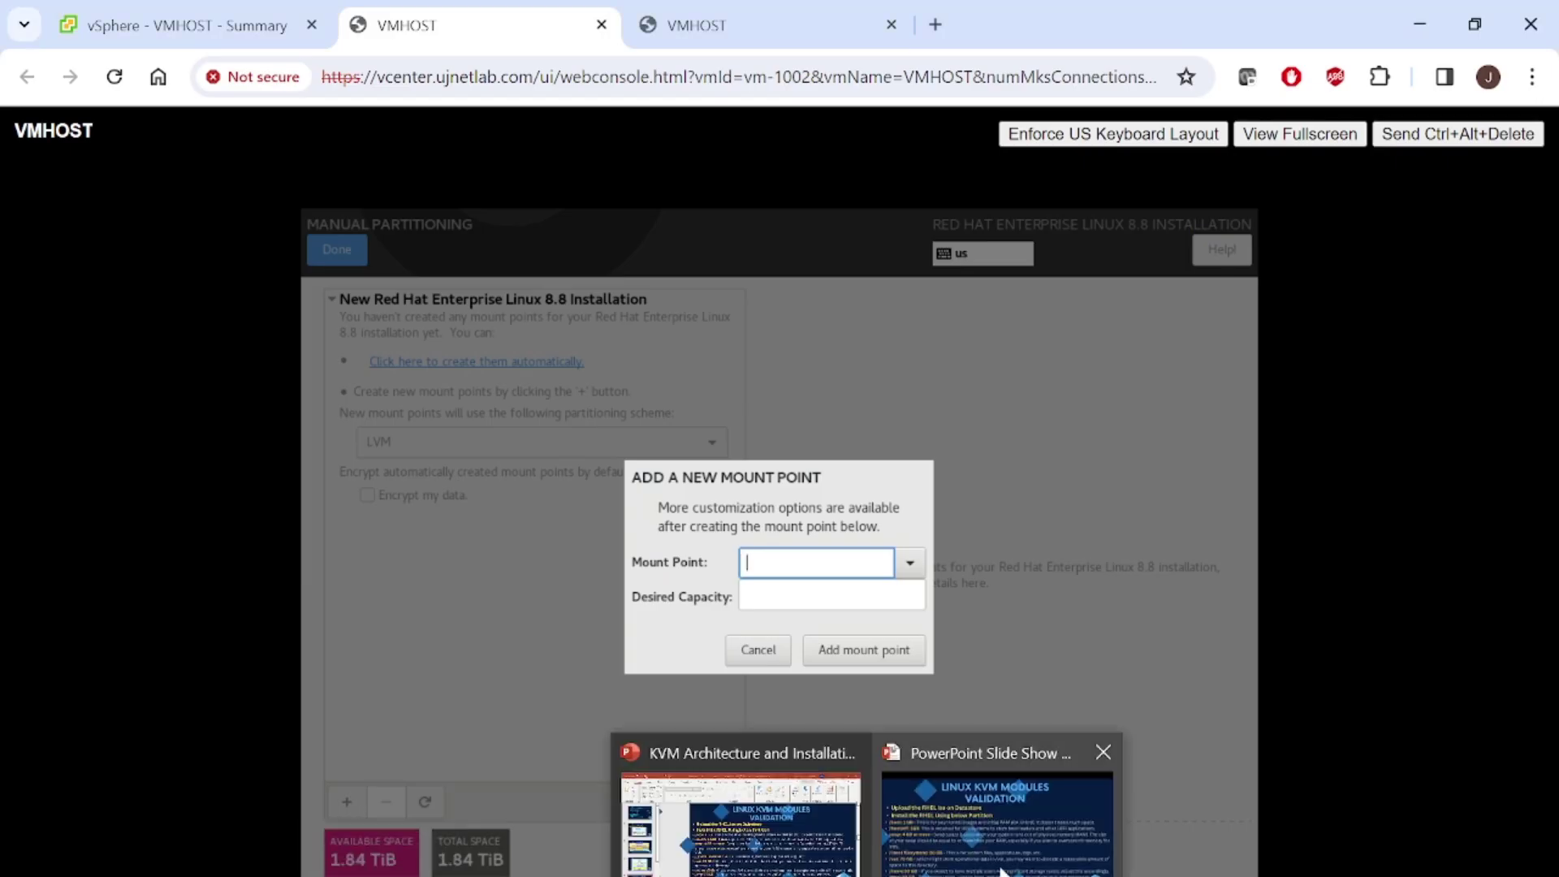
pyautogui.click(1008, 812)
pyautogui.hotkey('alt', 'Tab')
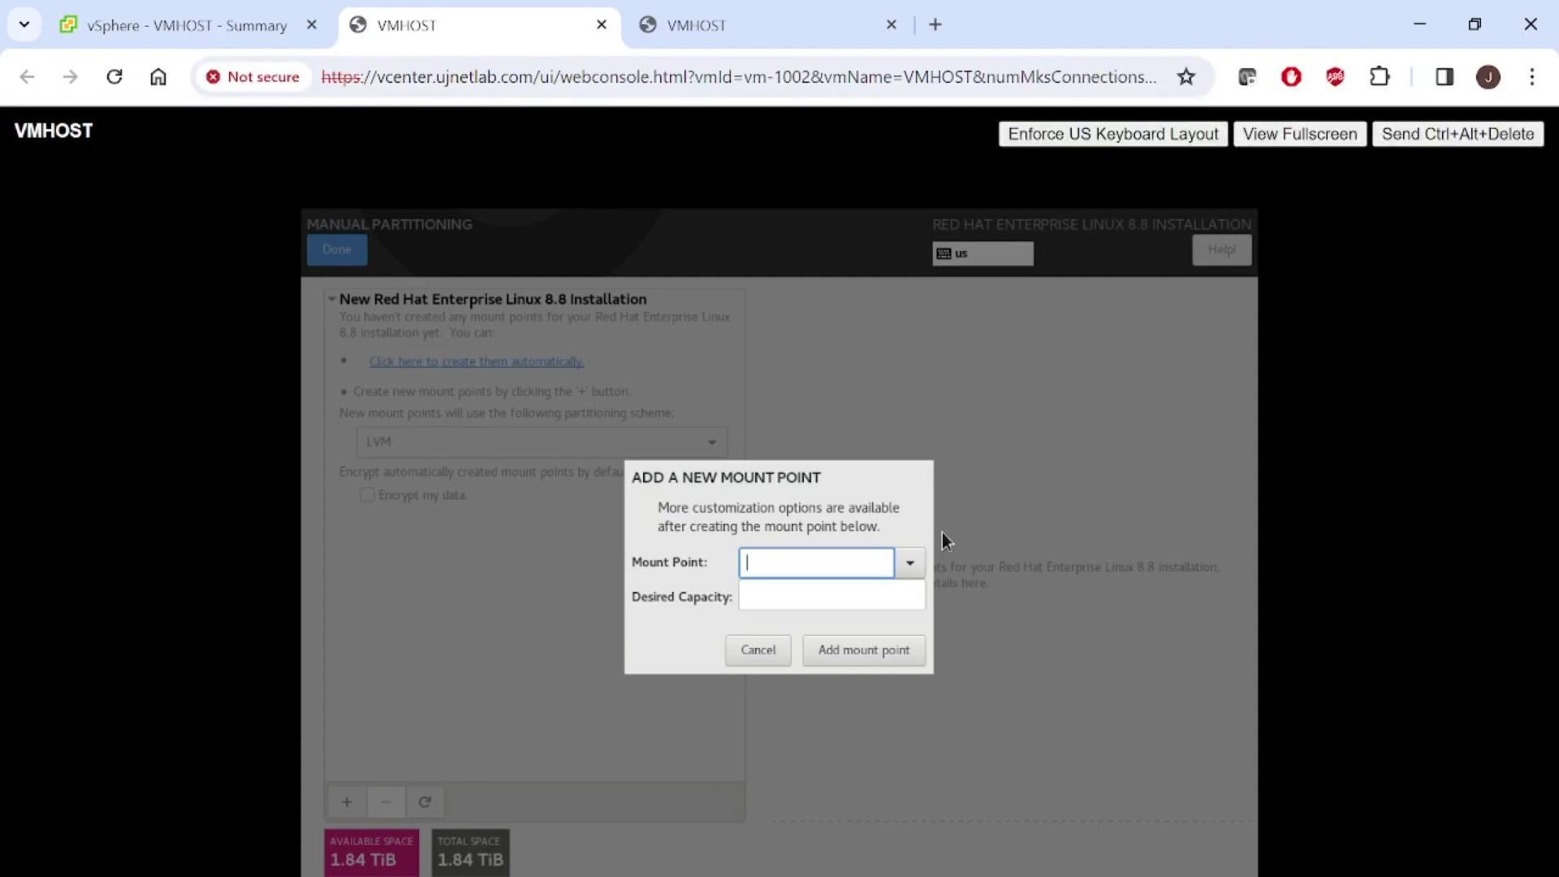
pyautogui.write('/boot')
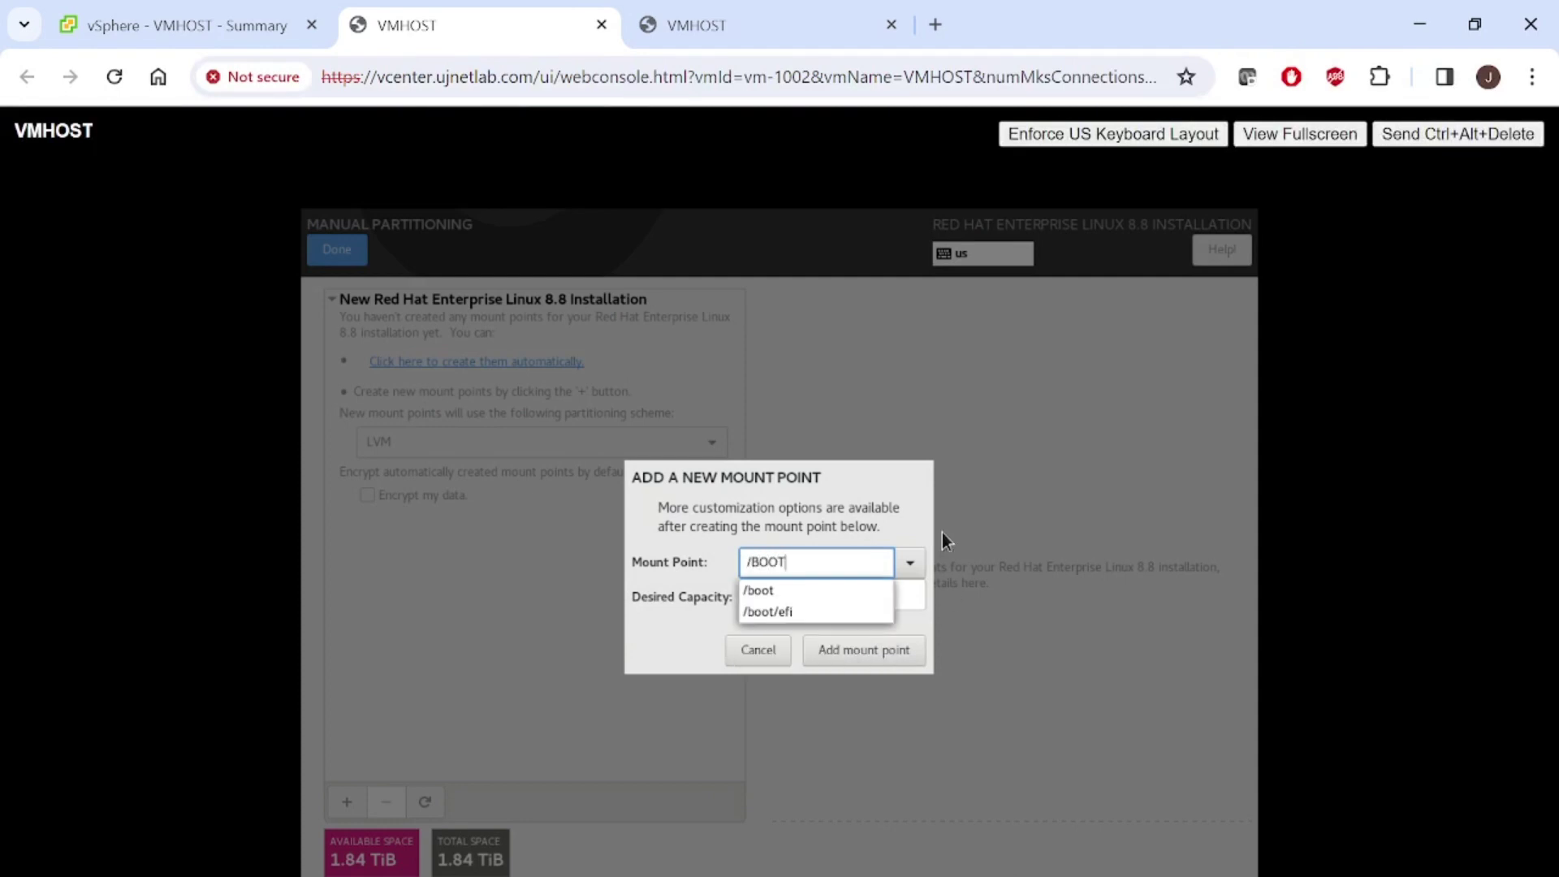
pyautogui.press('Down')
pyautogui.press('Return')
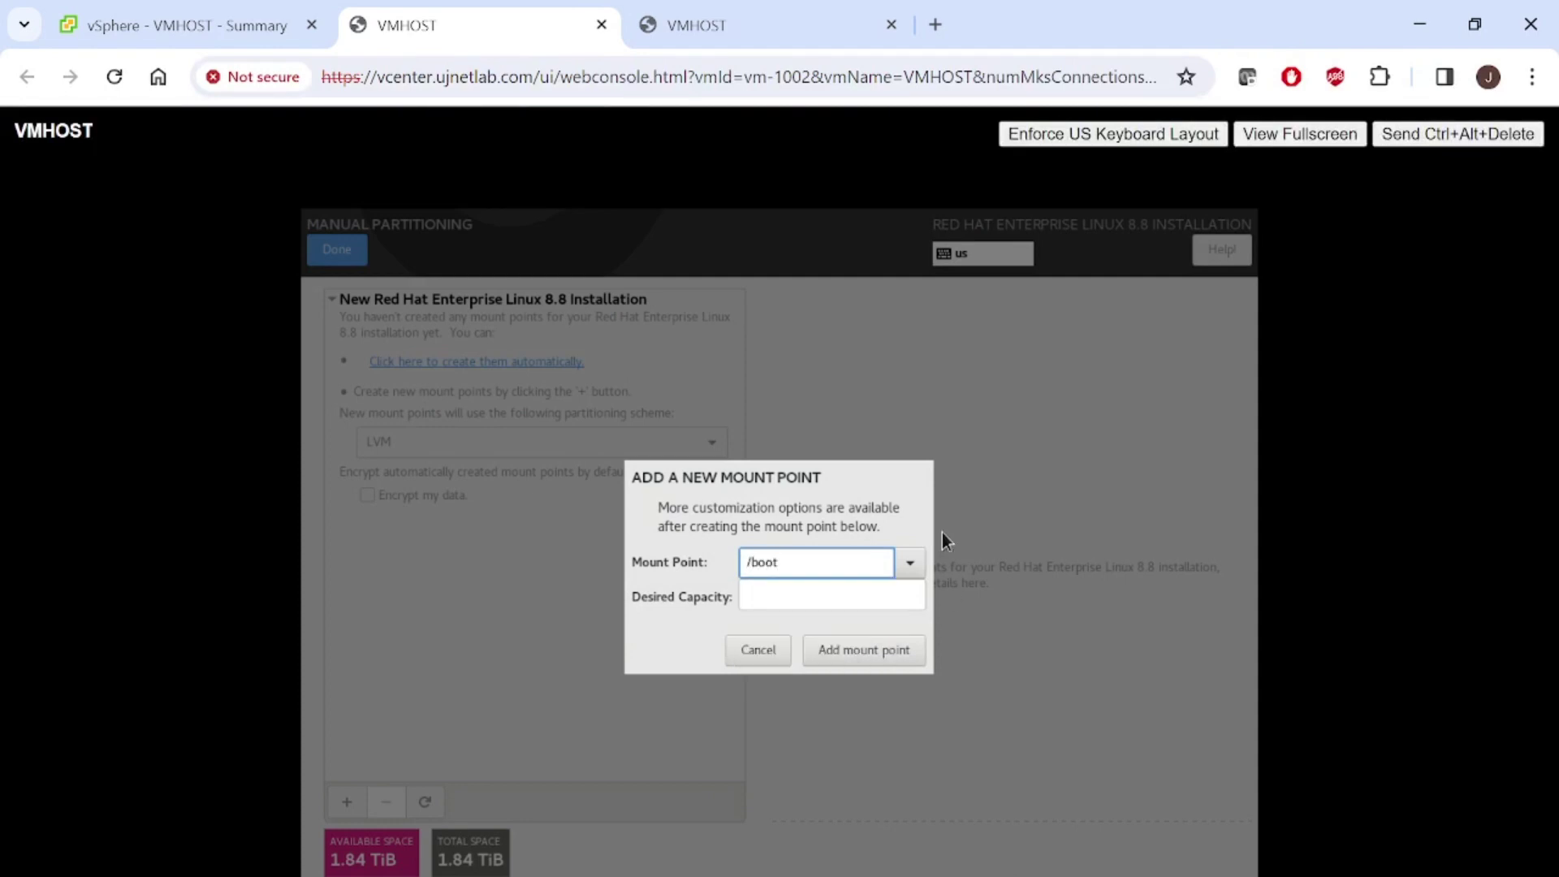
# Set the desired capacity of the /boot mount point to 1 GiB and add it.
pyautogui.click(818, 604)
pyautogui.write('1 g')
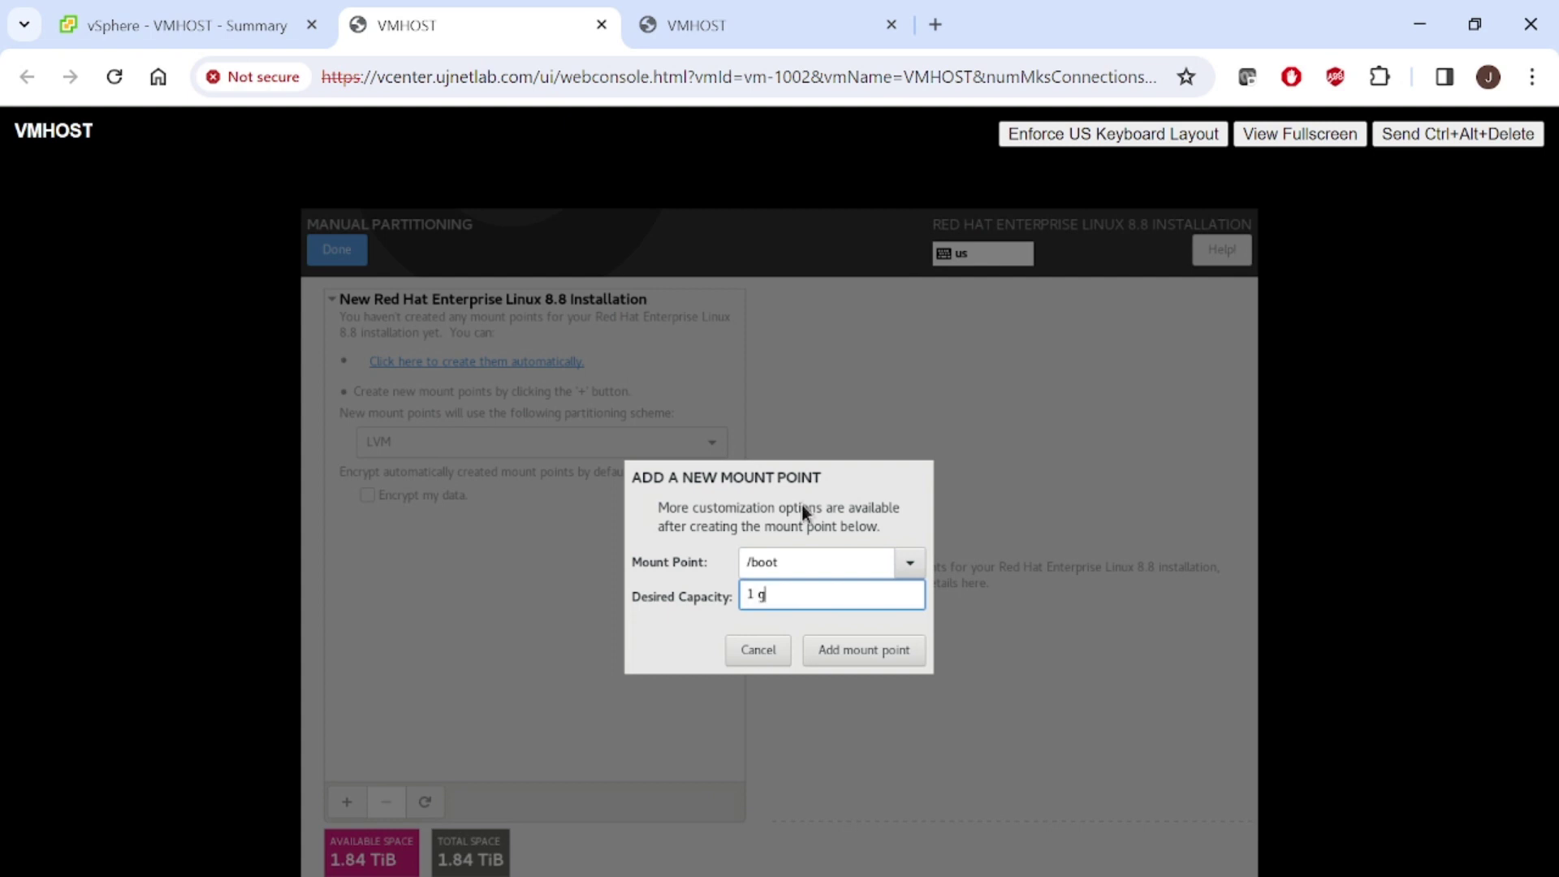
pyautogui.press('BackSpace')
pyautogui.write('GiB')
pyautogui.click(870, 645)
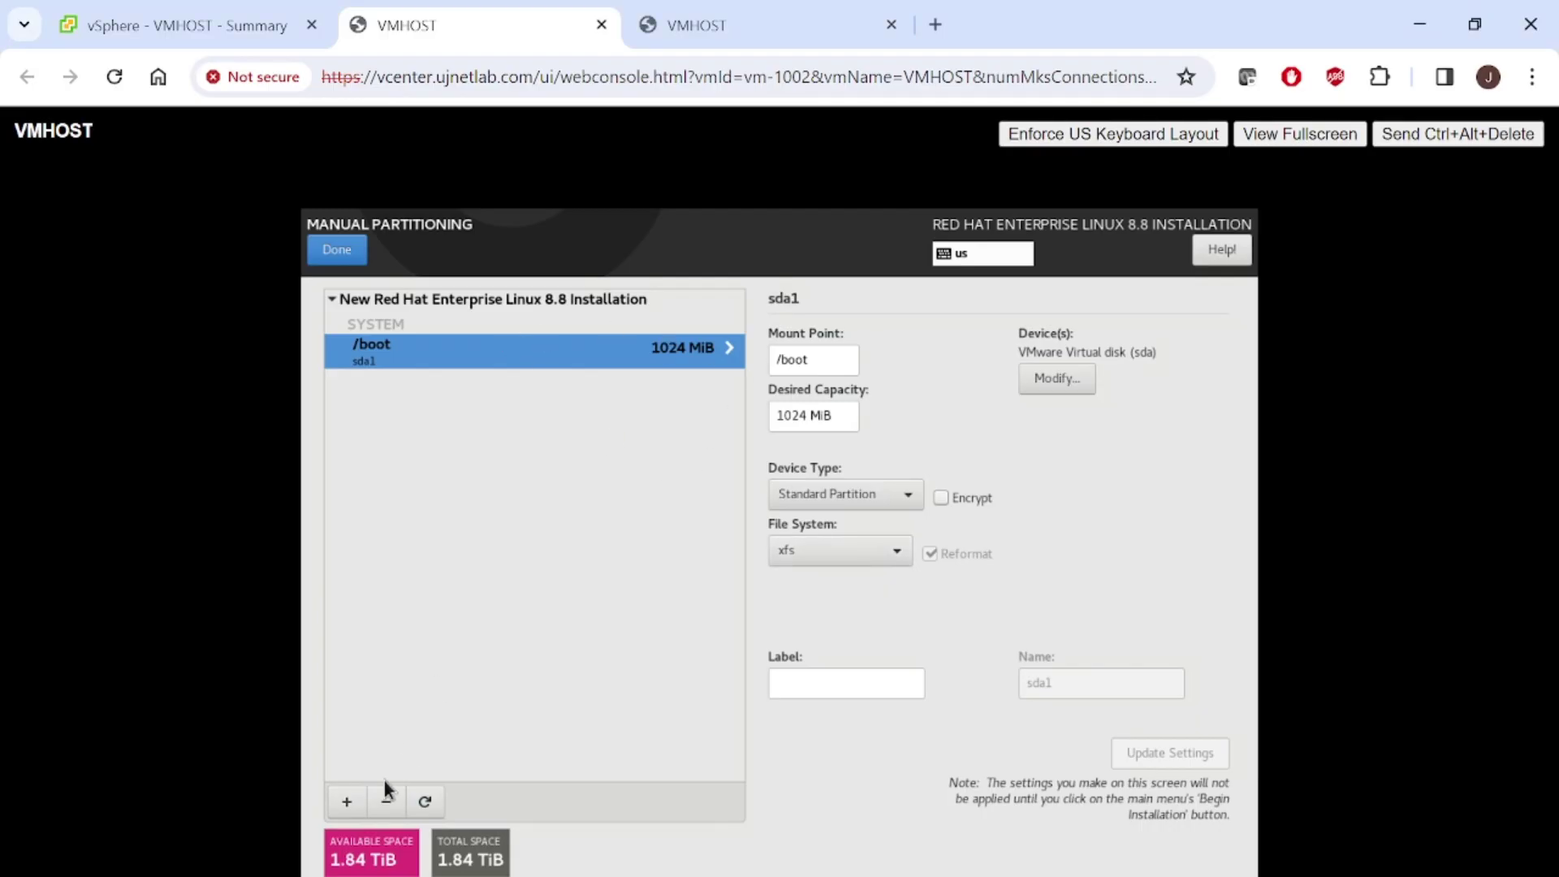
# Add a /boot/efi mount point with a desired capacity of 1 GiB.
pyautogui.click(346, 814)
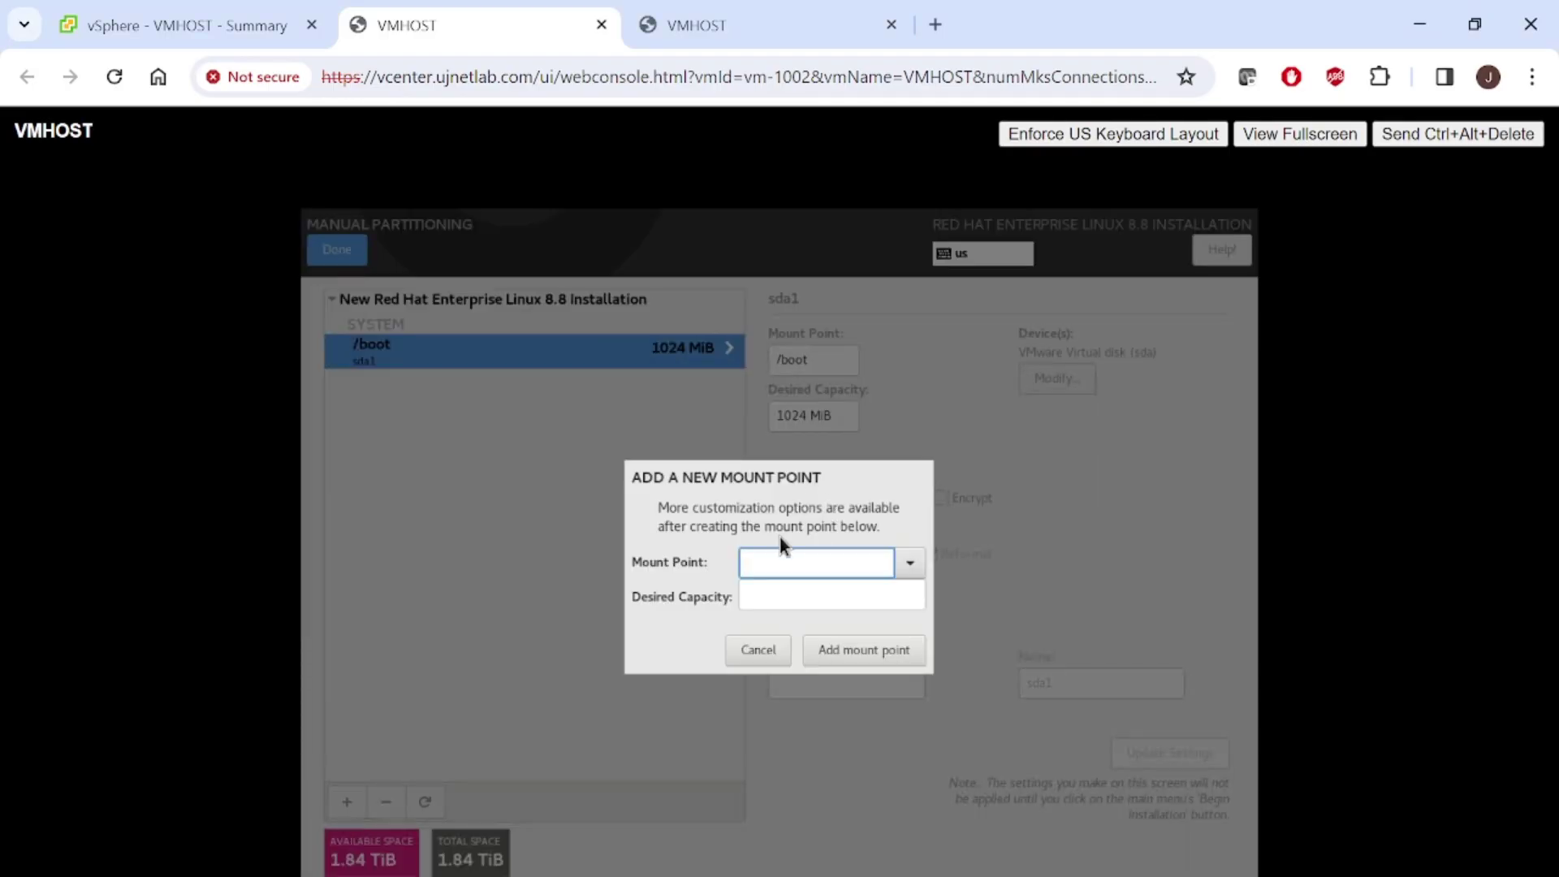
pyautogui.write('/')
pyautogui.press('Down')
pyautogui.press('Down')
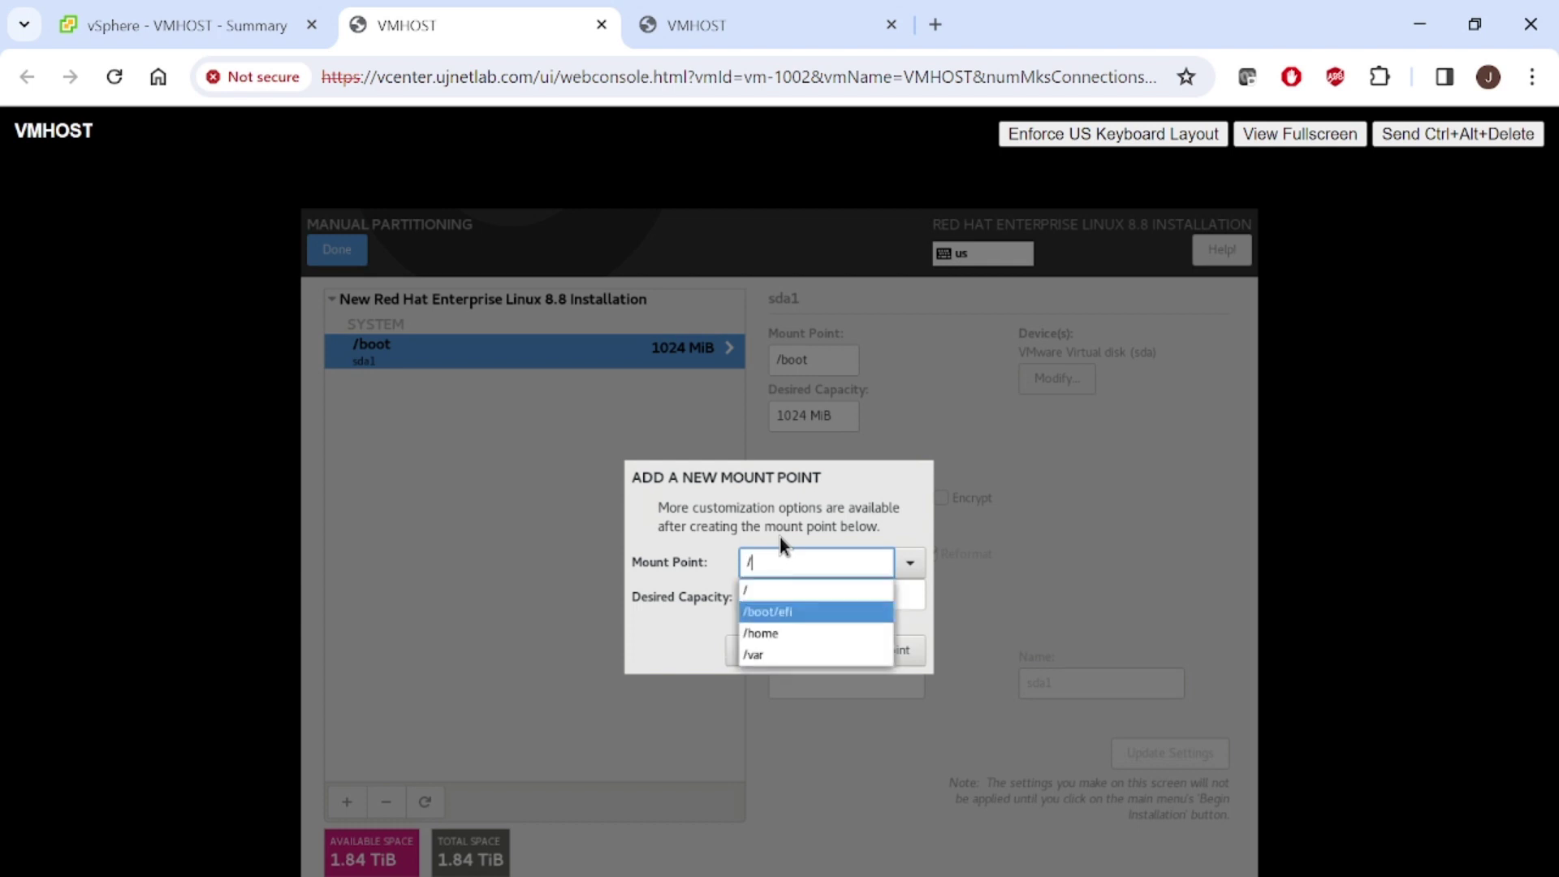
pyautogui.press('Return')
pyautogui.click(784, 586)
pyautogui.write('1 ')
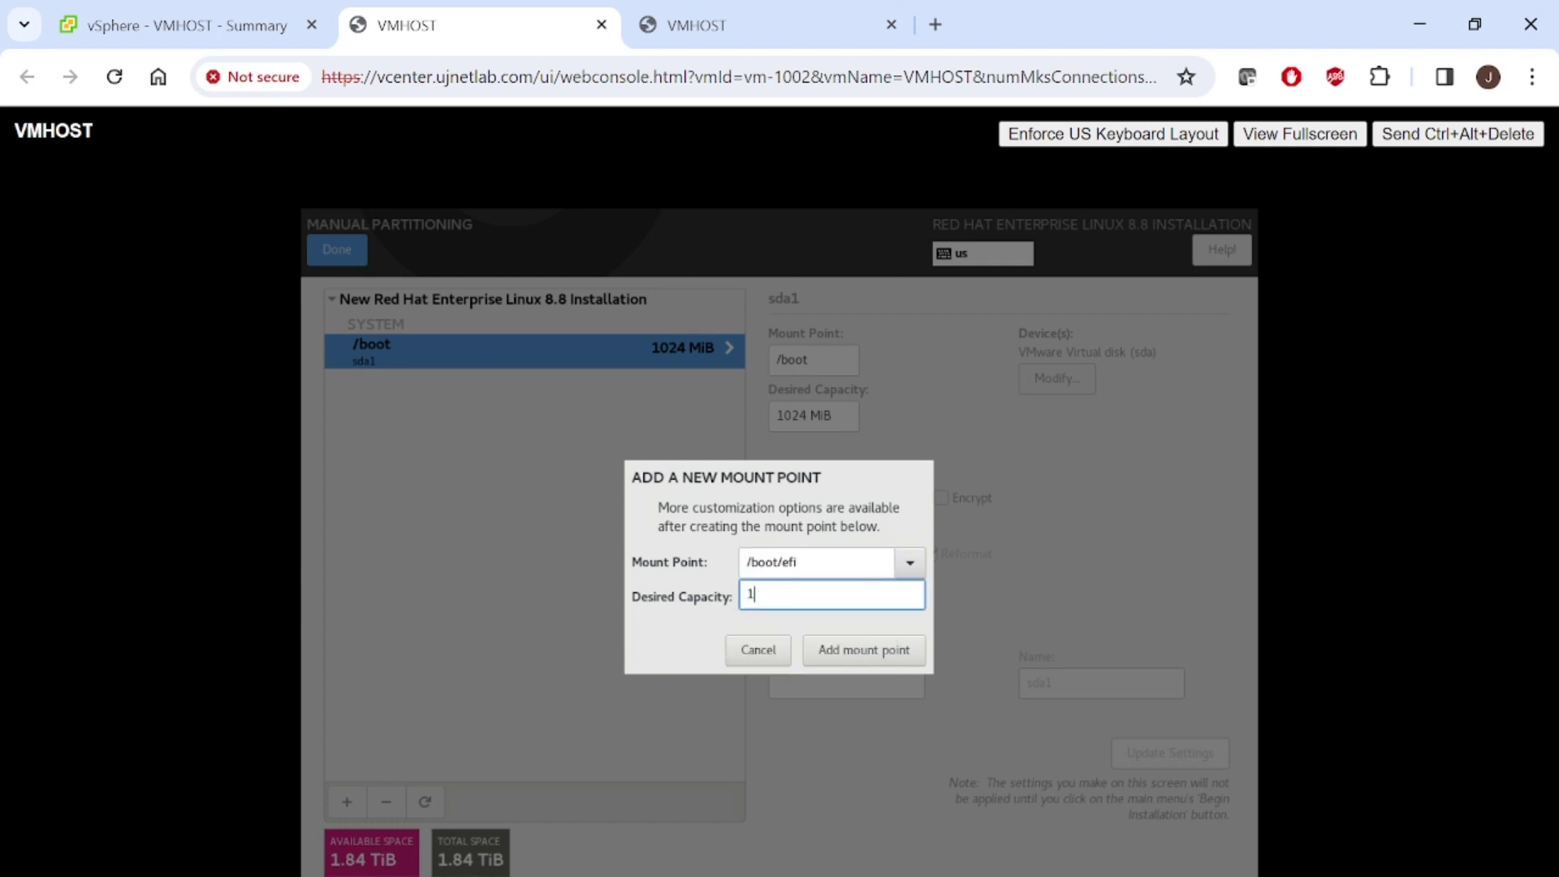
pyautogui.write('GiB')
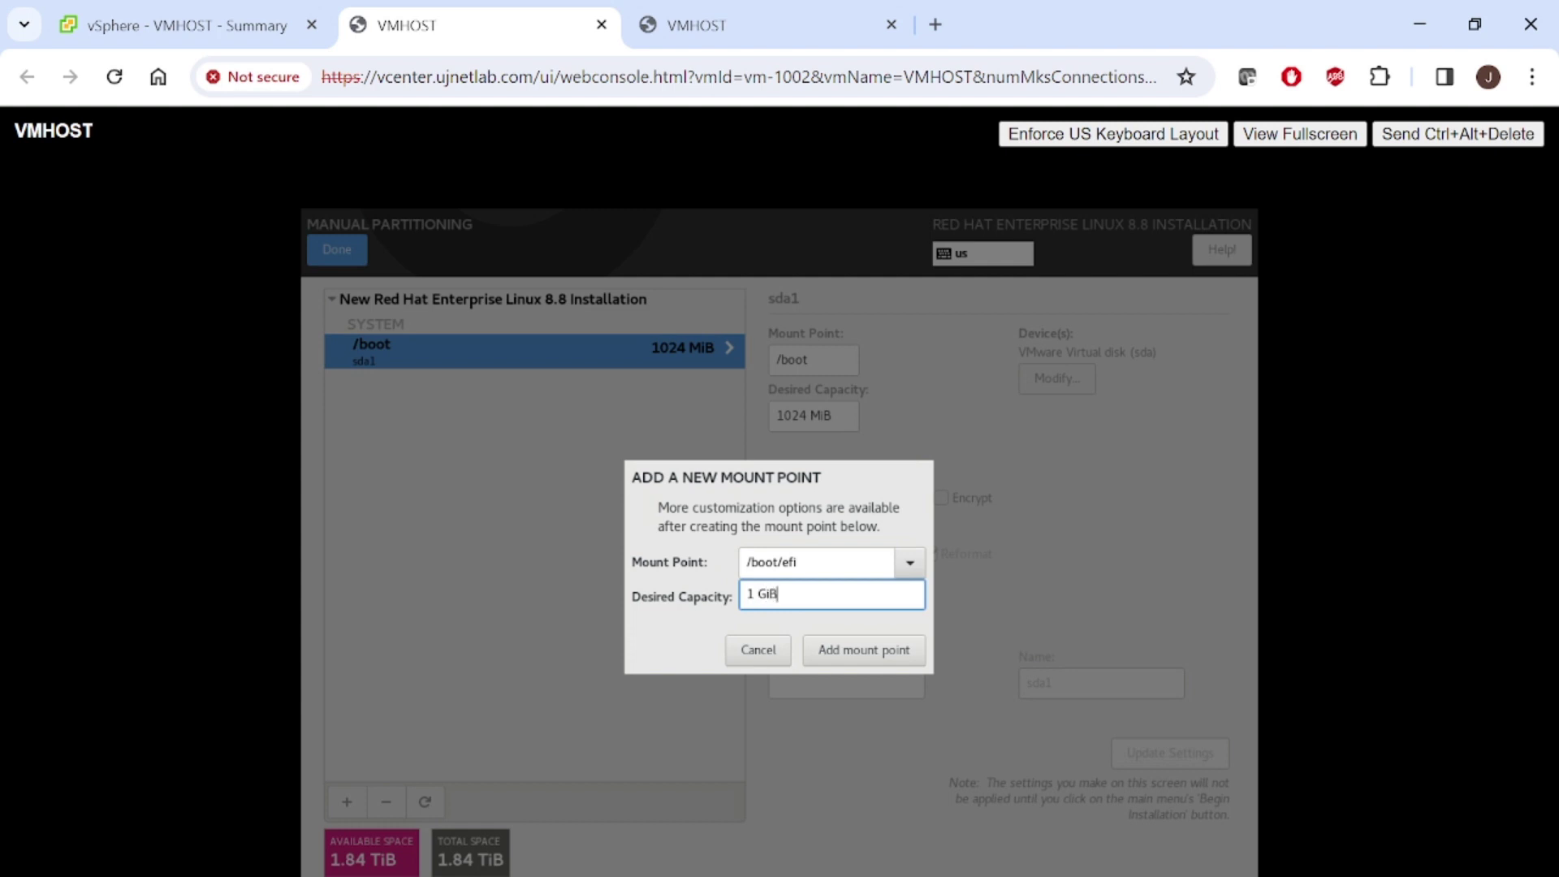
pyautogui.click(847, 659)
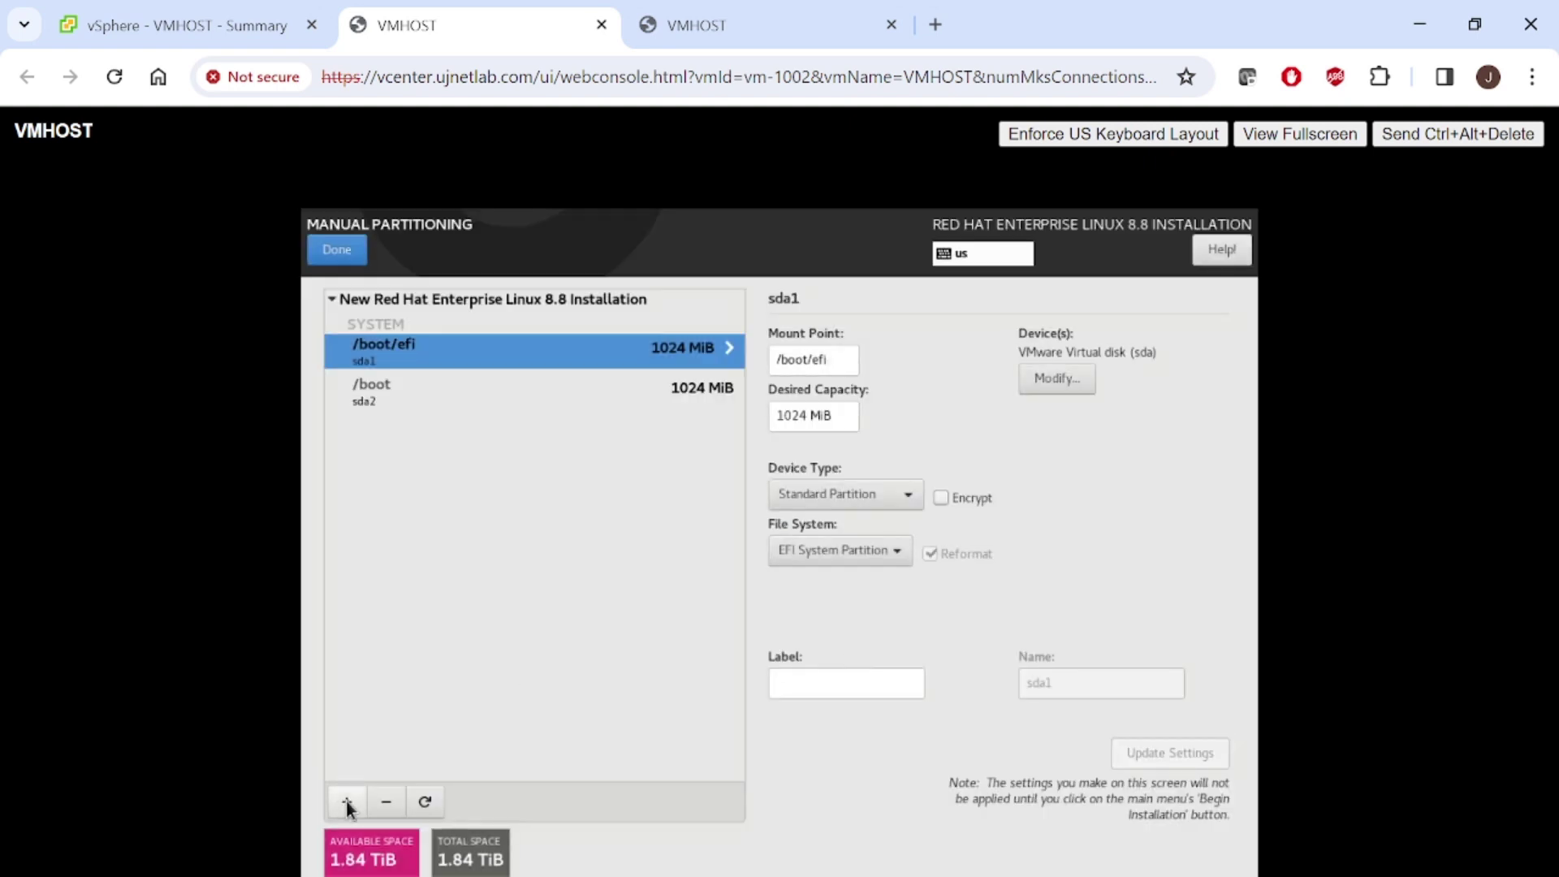
# Add a swap mount point with a desired capacity of 4 GiB.
pyautogui.click(346, 801)
pyautogui.write('/')
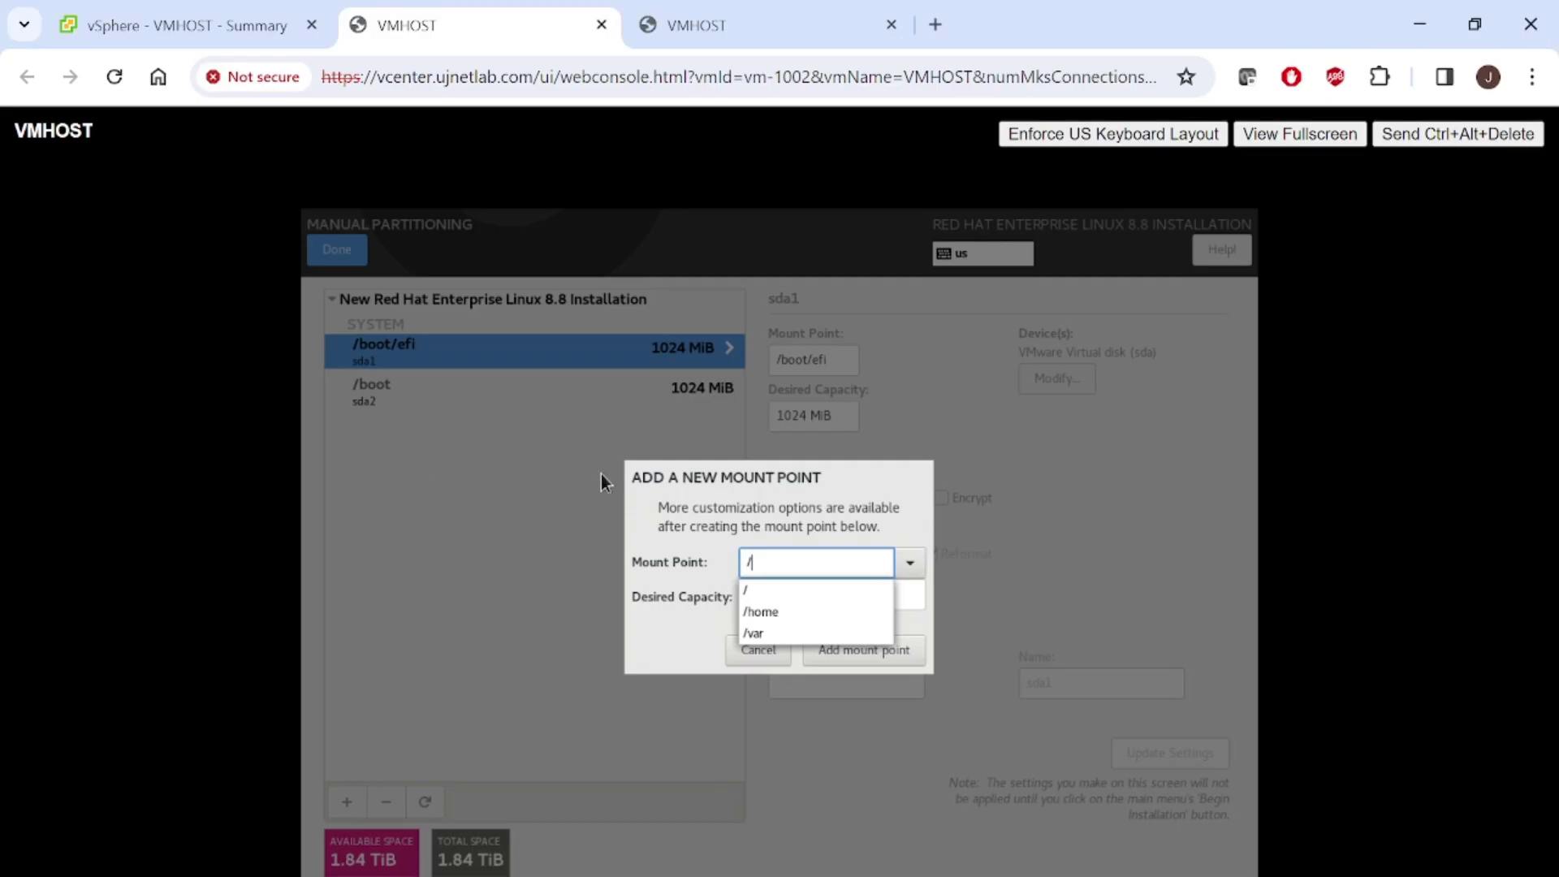
pyautogui.press('BackSpace')
pyautogui.write('swap')
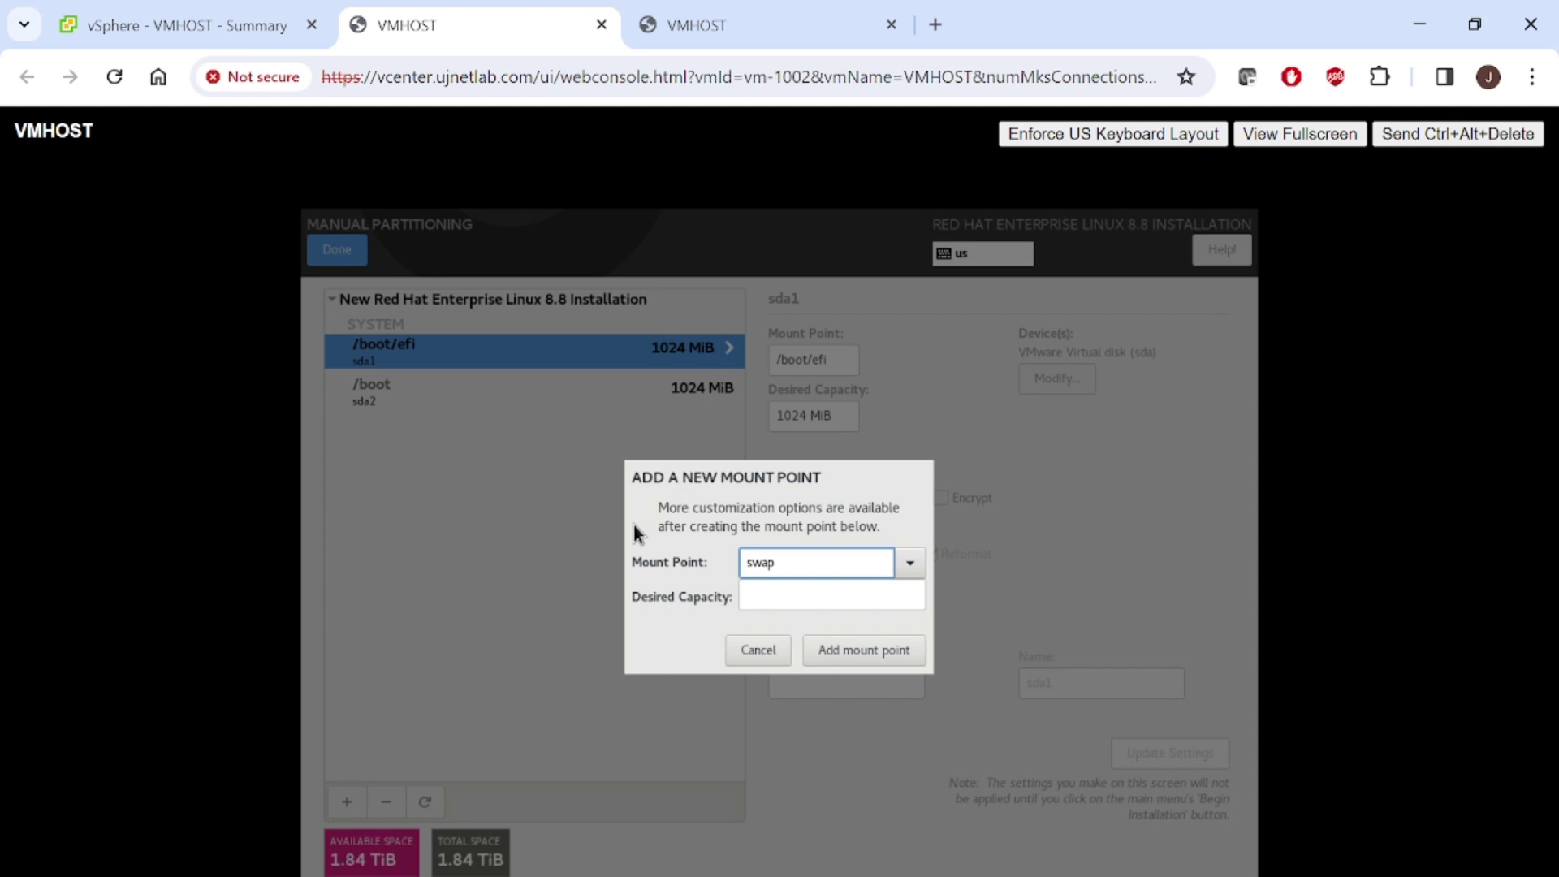
pyautogui.click(777, 595)
pyautogui.write('4')
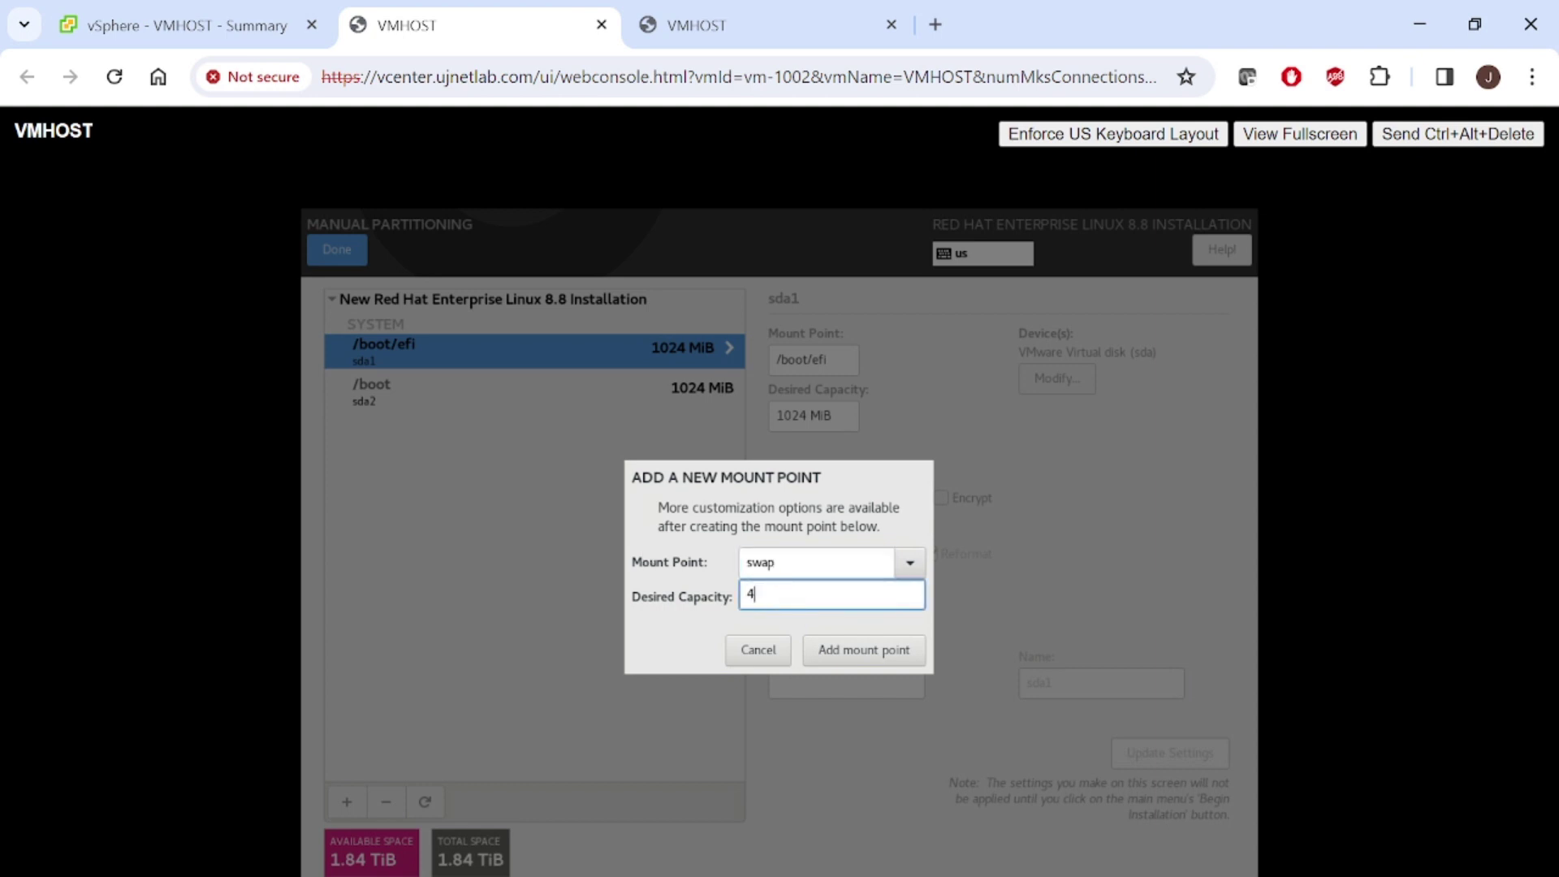
pyautogui.write('Gib')
pyautogui.press('BackSpace')
pyautogui.press('BackSpace')
pyautogui.press('BackSpace')
pyautogui.write('GiB')
pyautogui.click(865, 661)
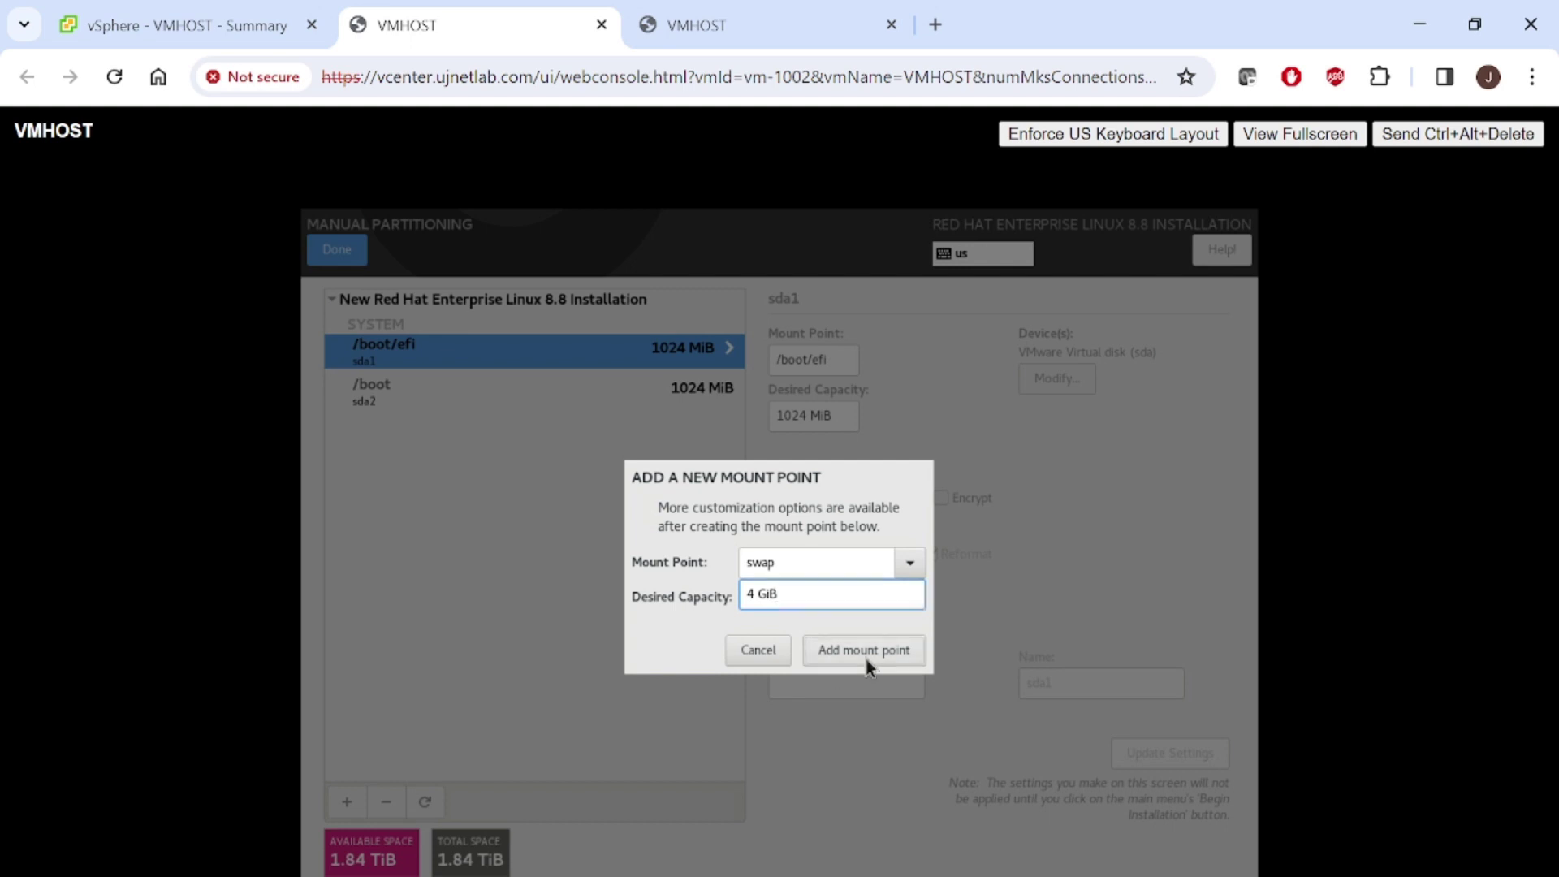
pyautogui.click(864, 650)
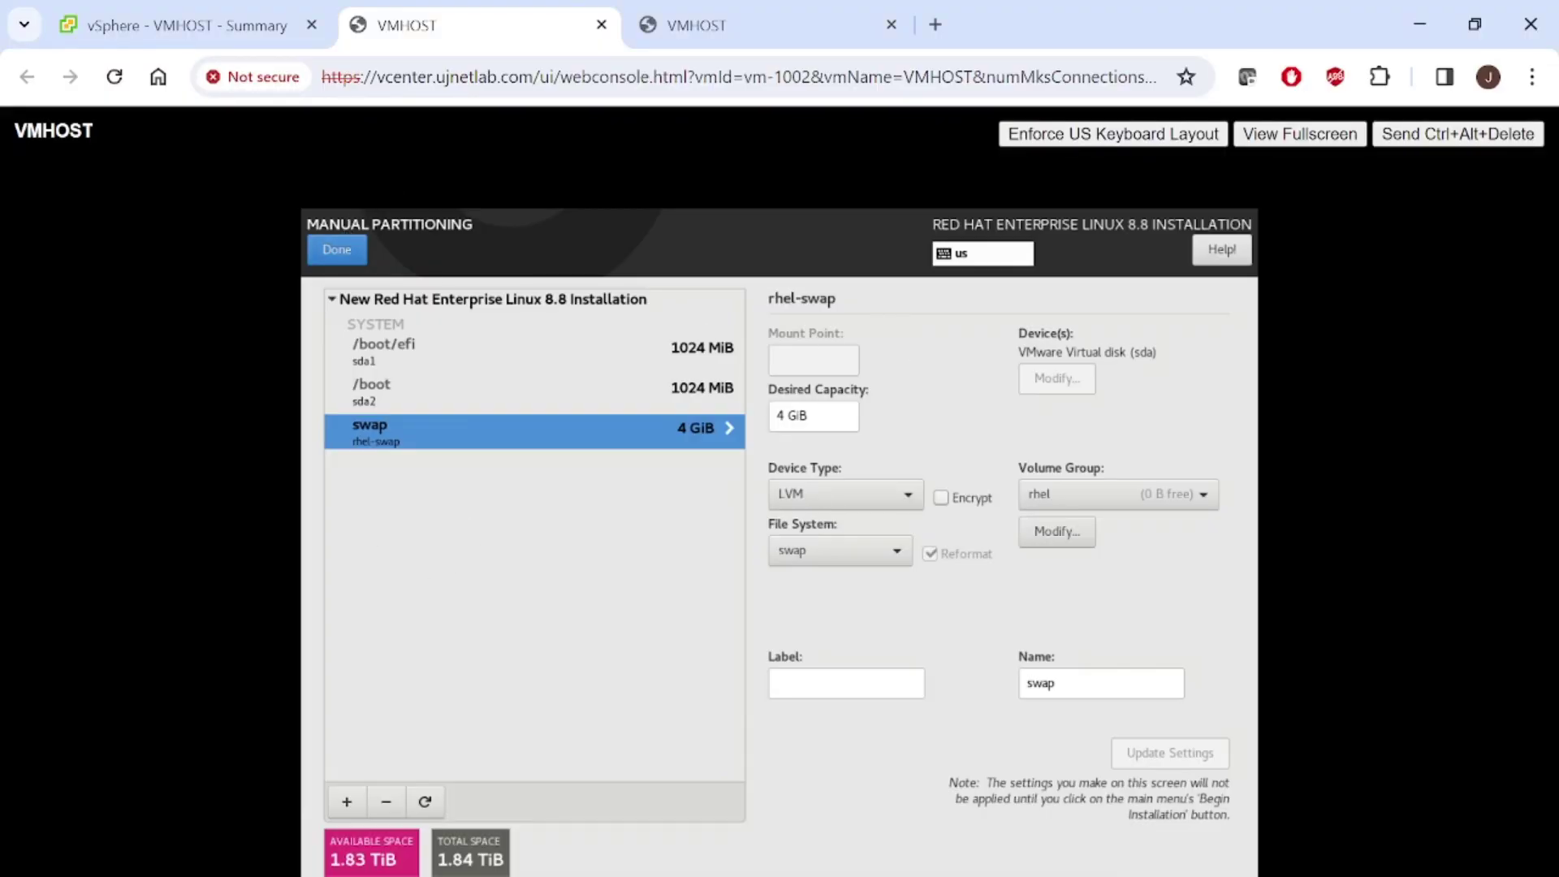
# Add a root (/) mount point with a desired capacity of 50 GiB.
pyautogui.click(337, 809)
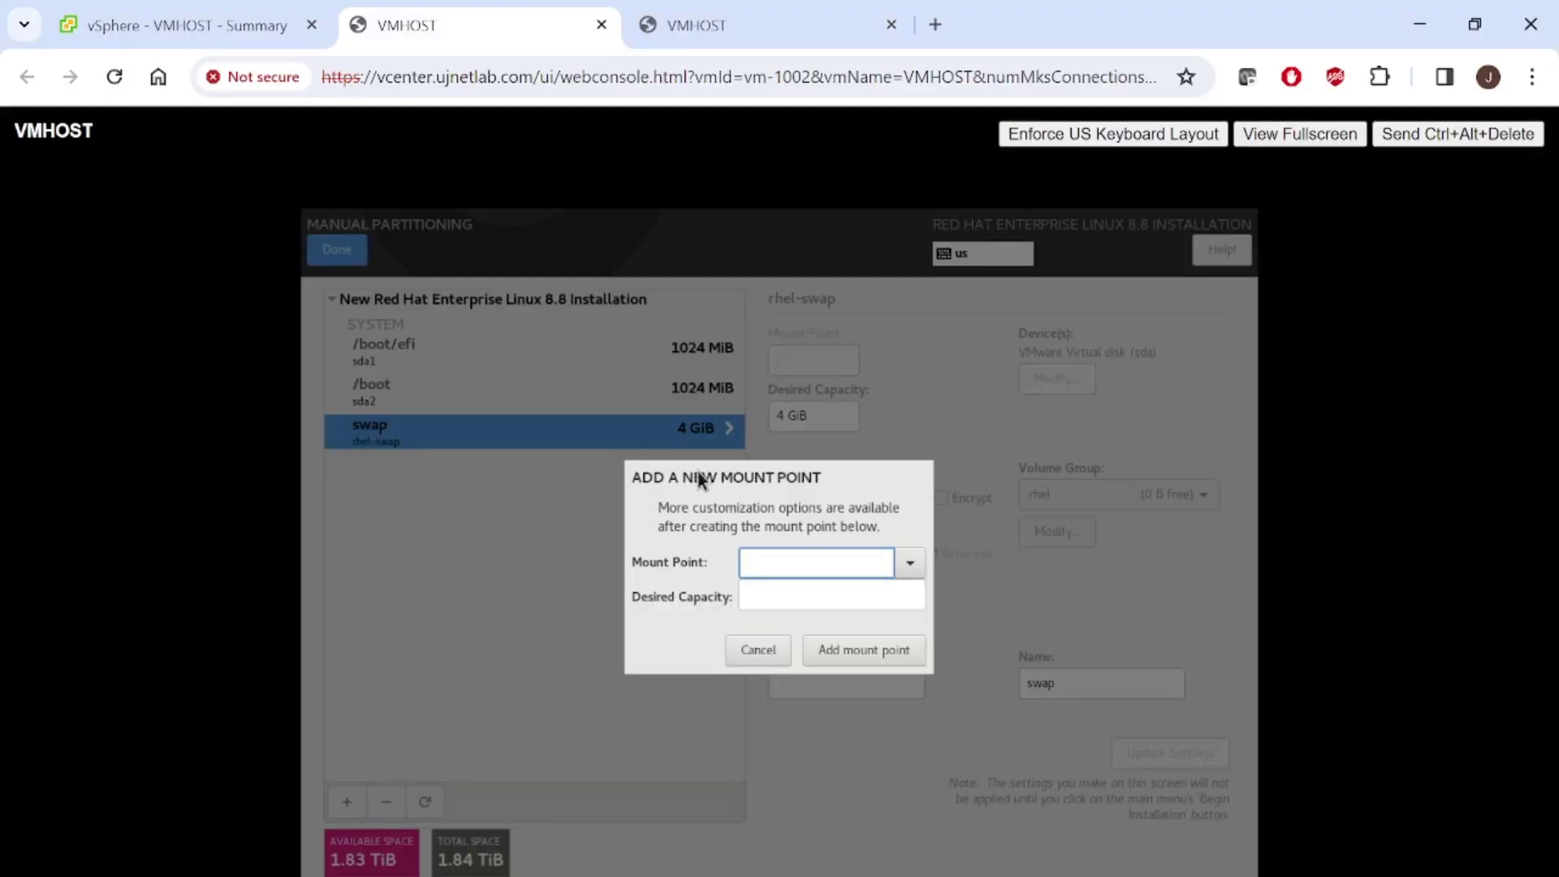
pyautogui.write('/')
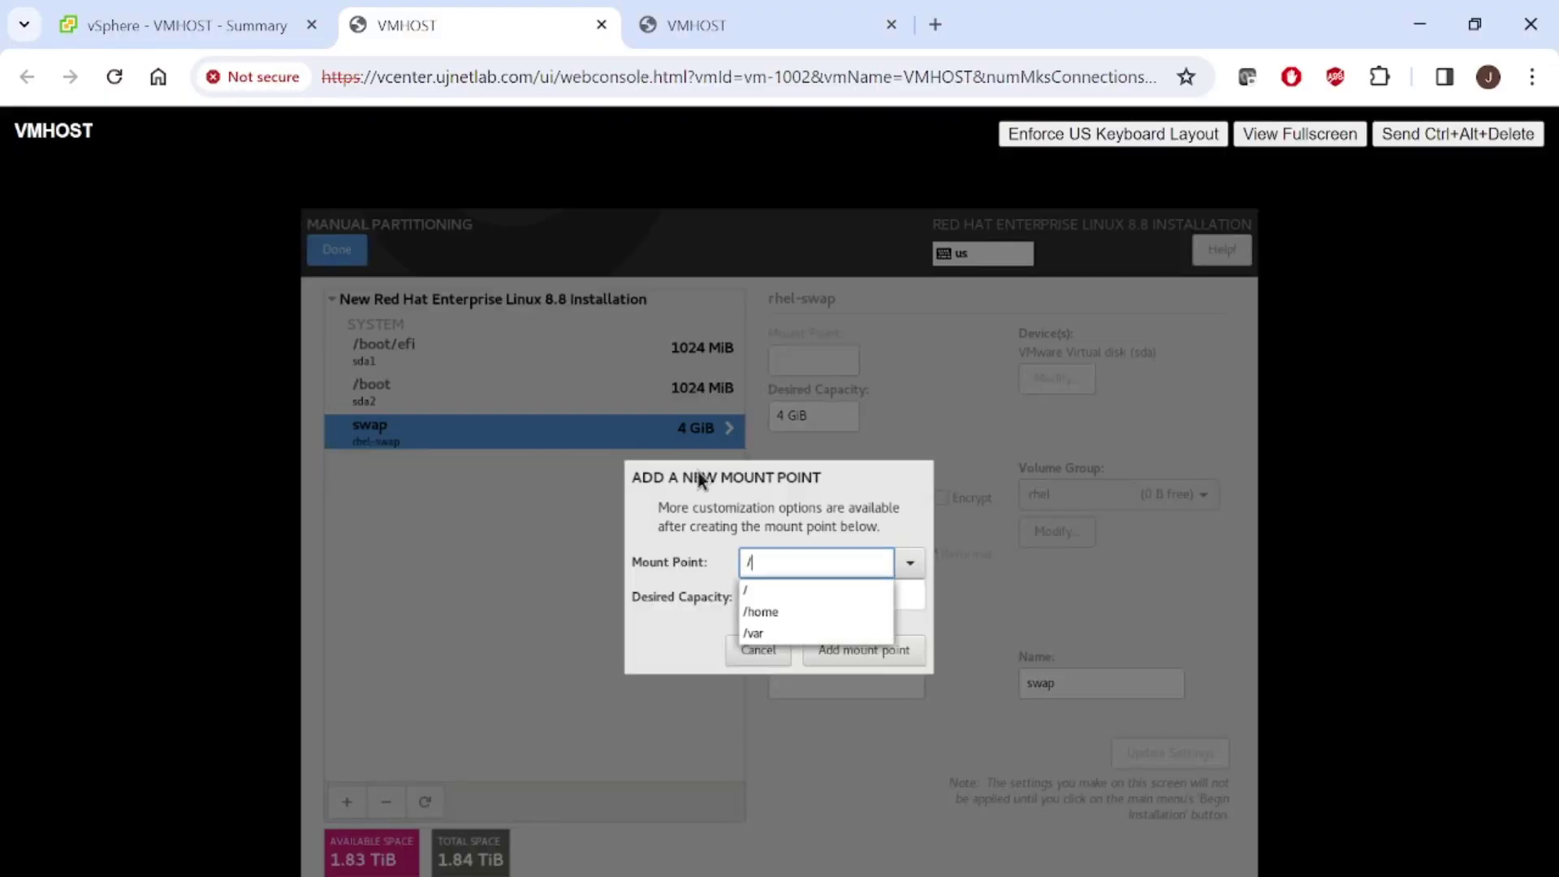
pyautogui.click(748, 590)
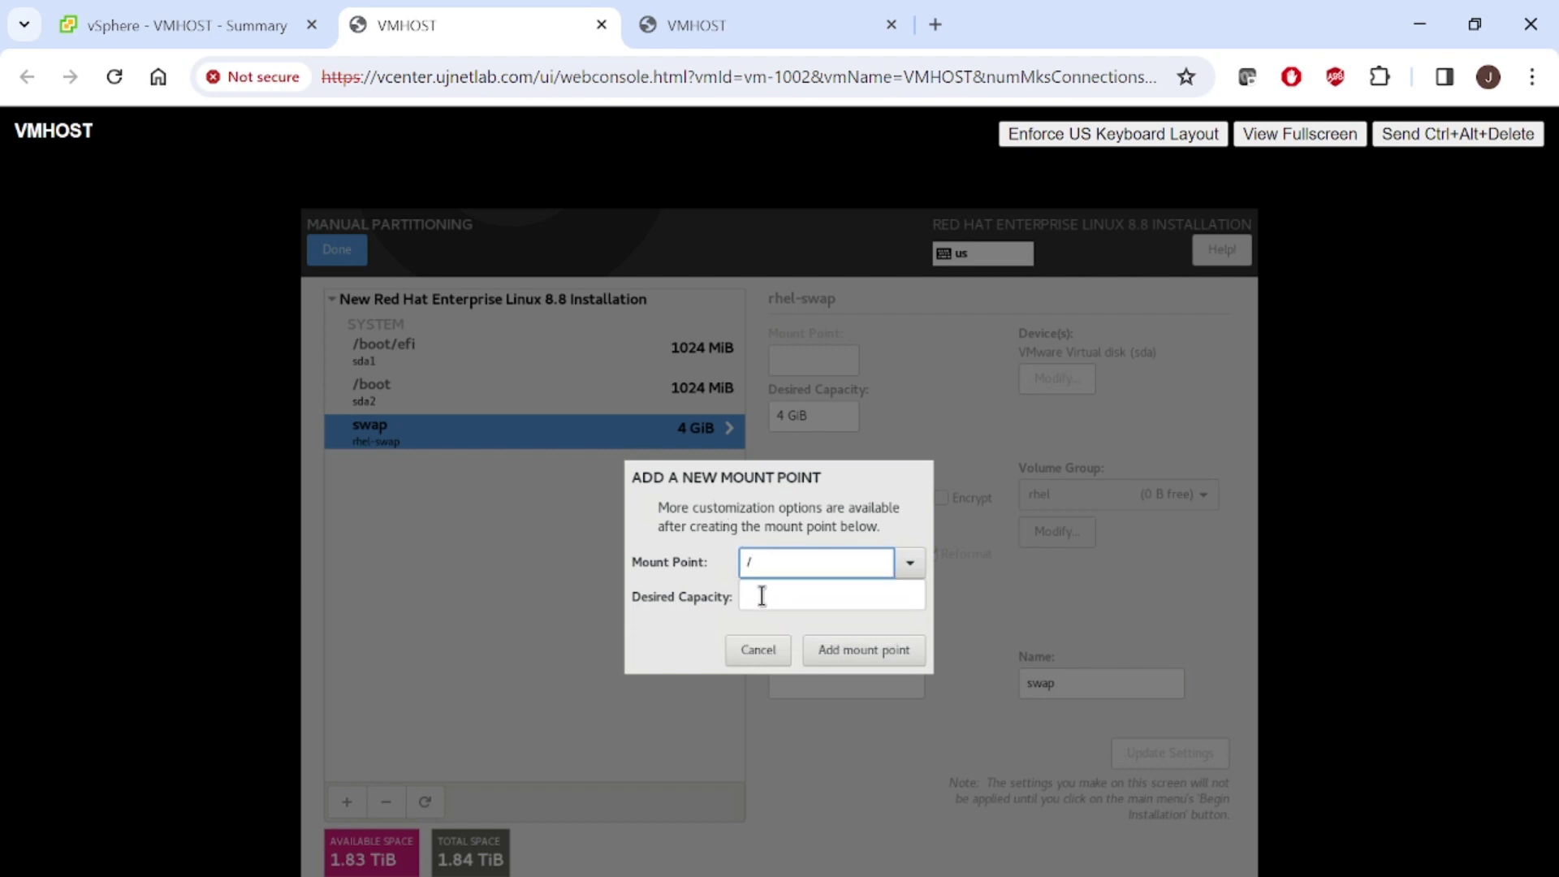
pyautogui.hotkey('alt', 'Tab')
pyautogui.hotkey('alt', 'Tab')
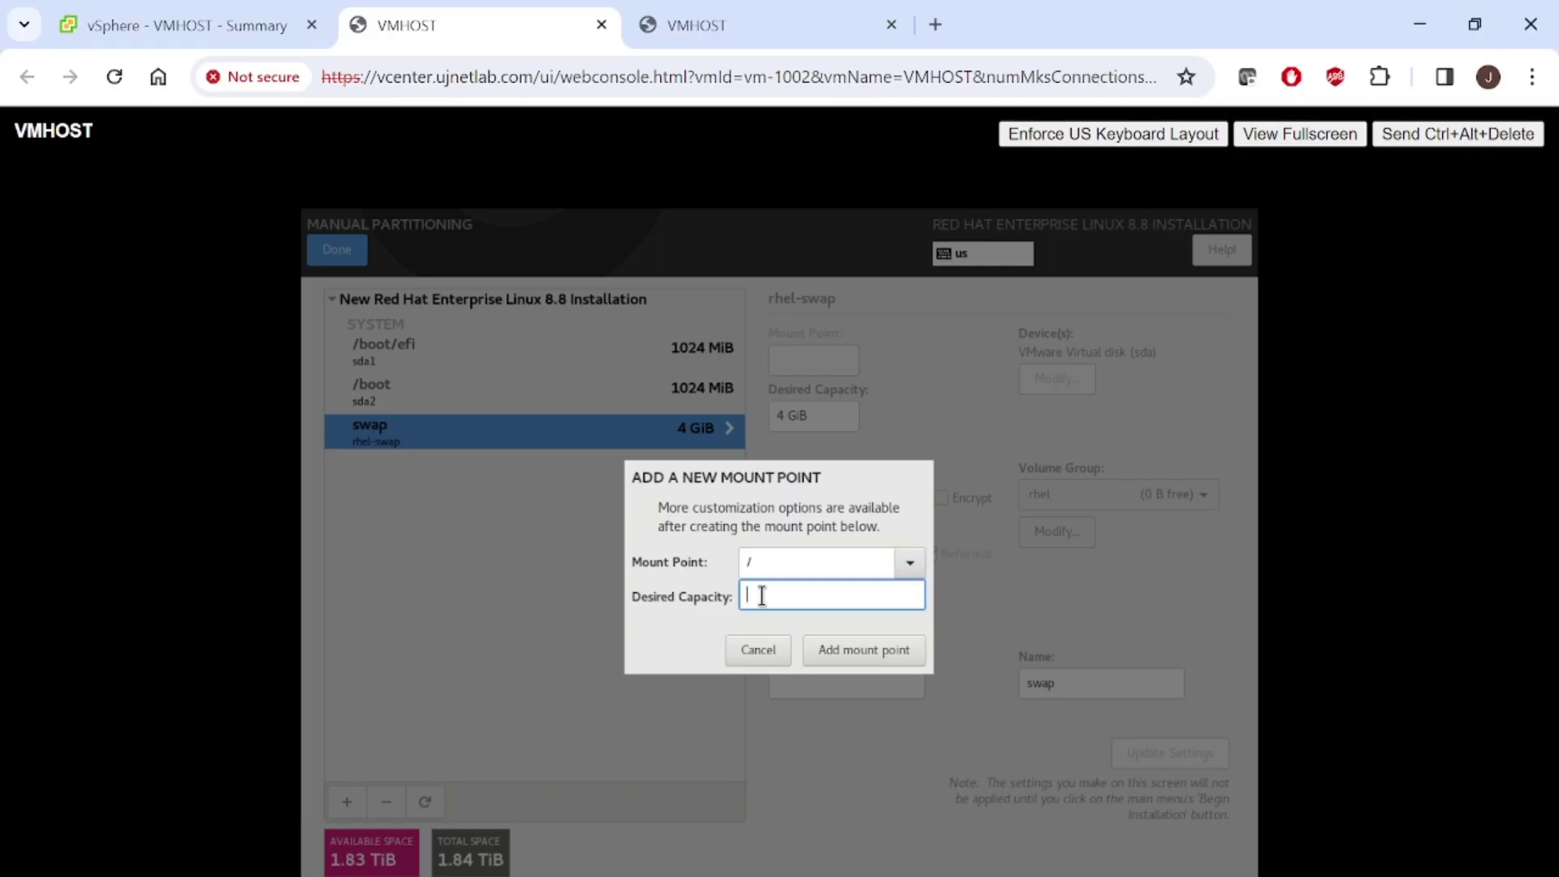
pyautogui.write('50 GiB')
pyautogui.click(860, 661)
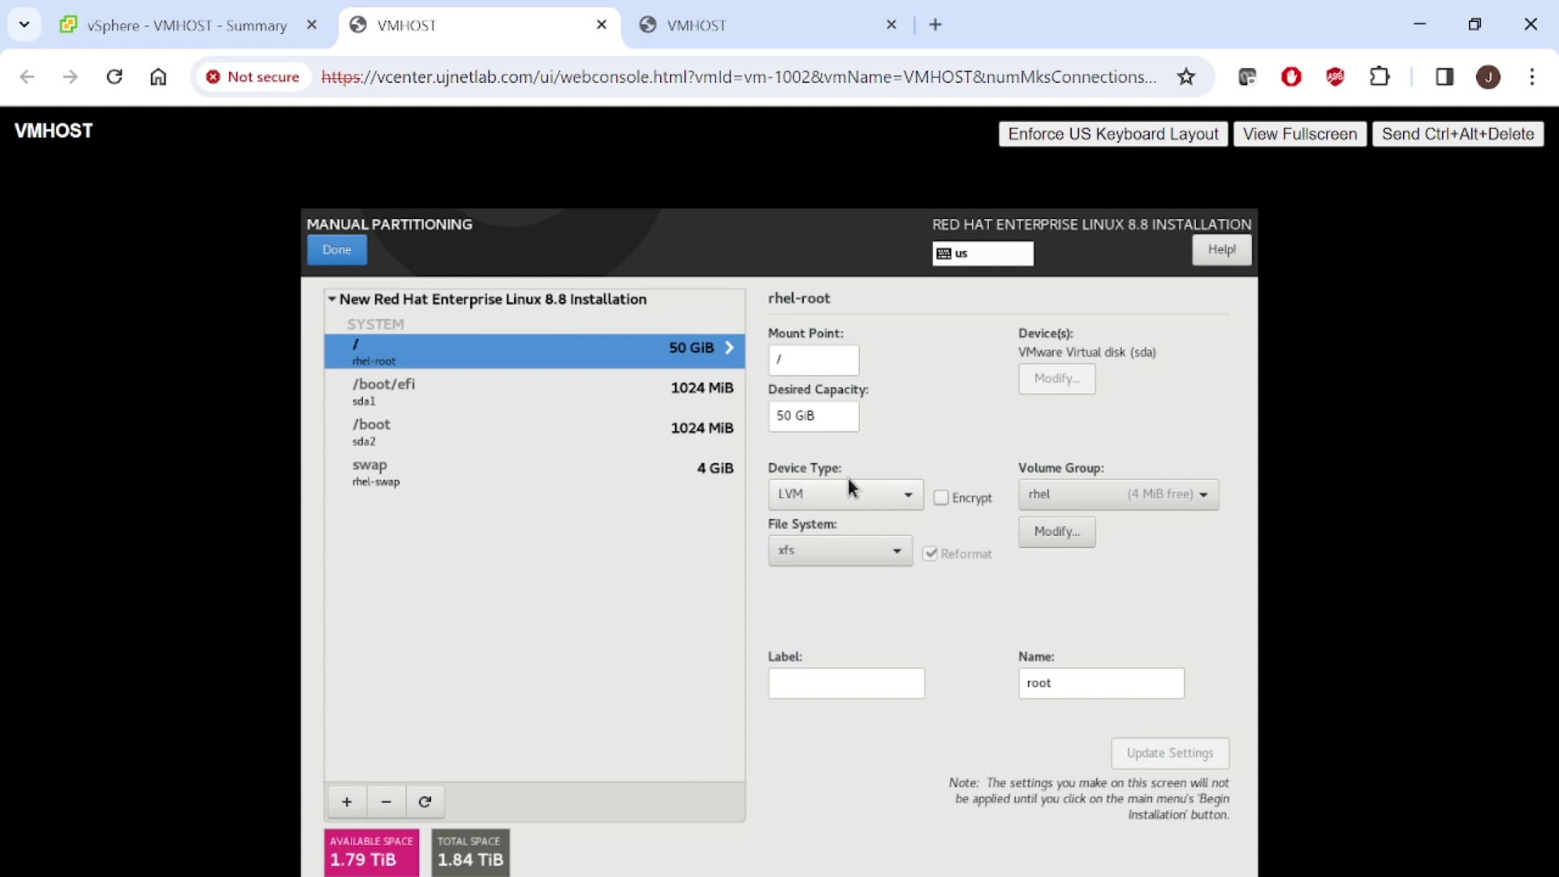
# Set the root partition's device type to LVM Thin Provisioning and apply the updated settings.
pyautogui.click(803, 492)
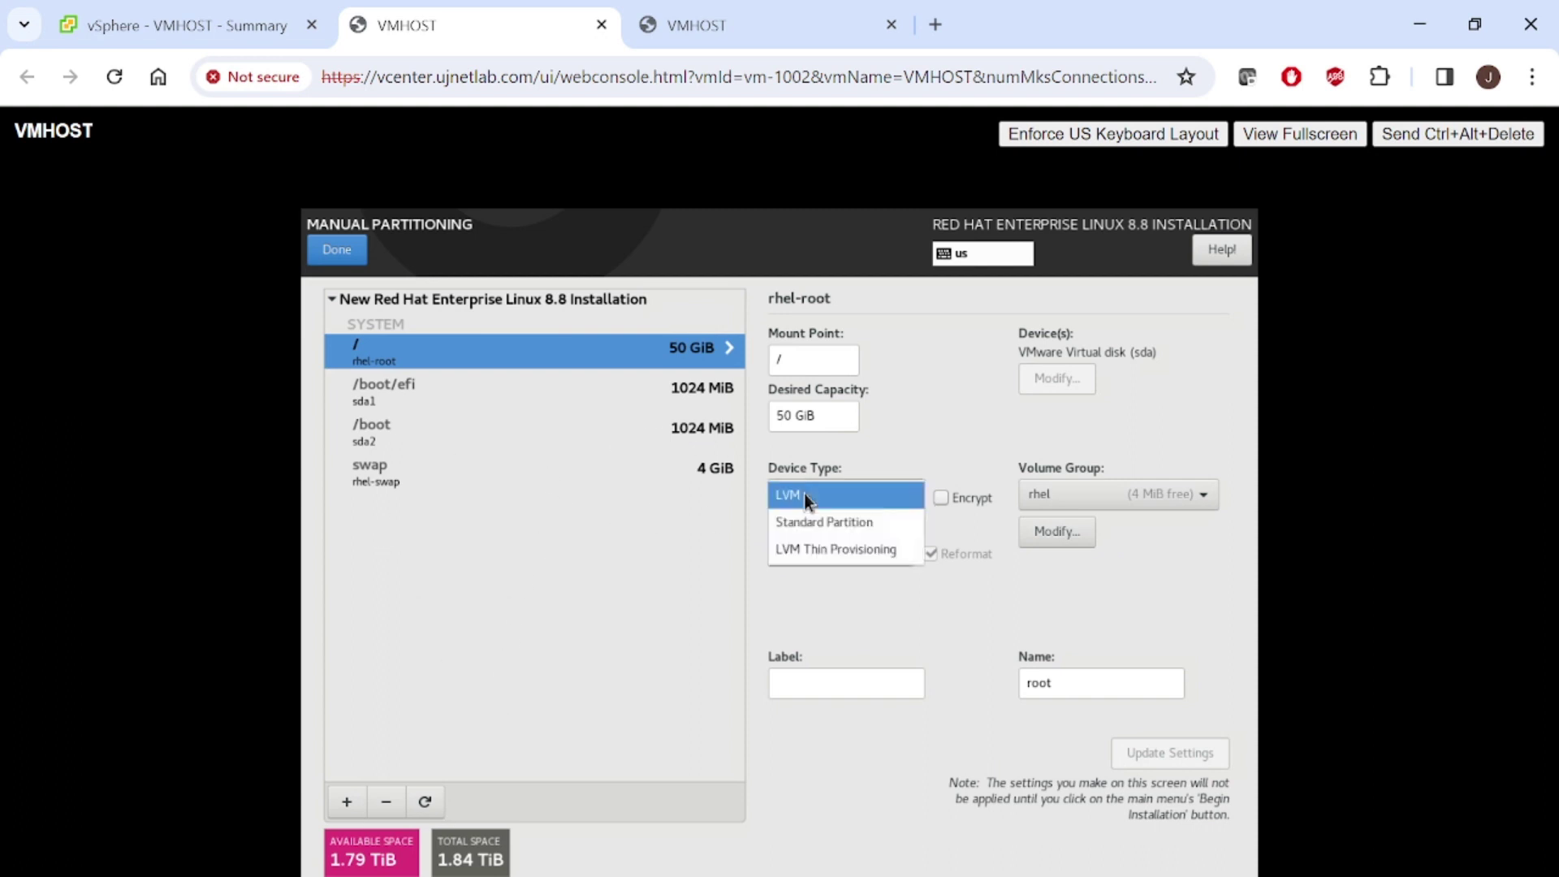
pyautogui.click(825, 549)
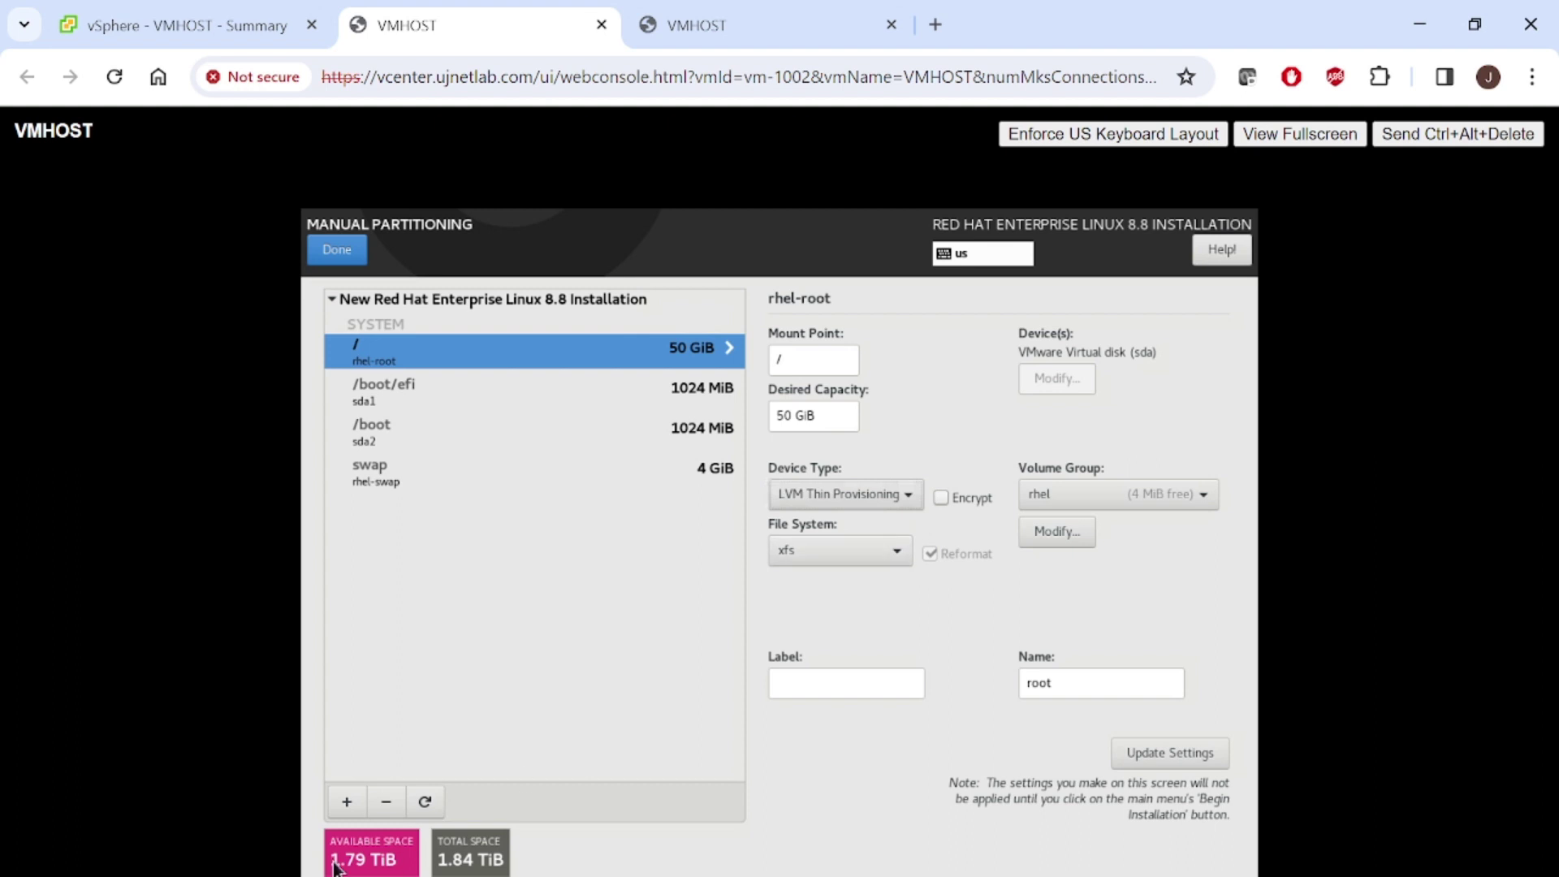
pyautogui.click(1190, 746)
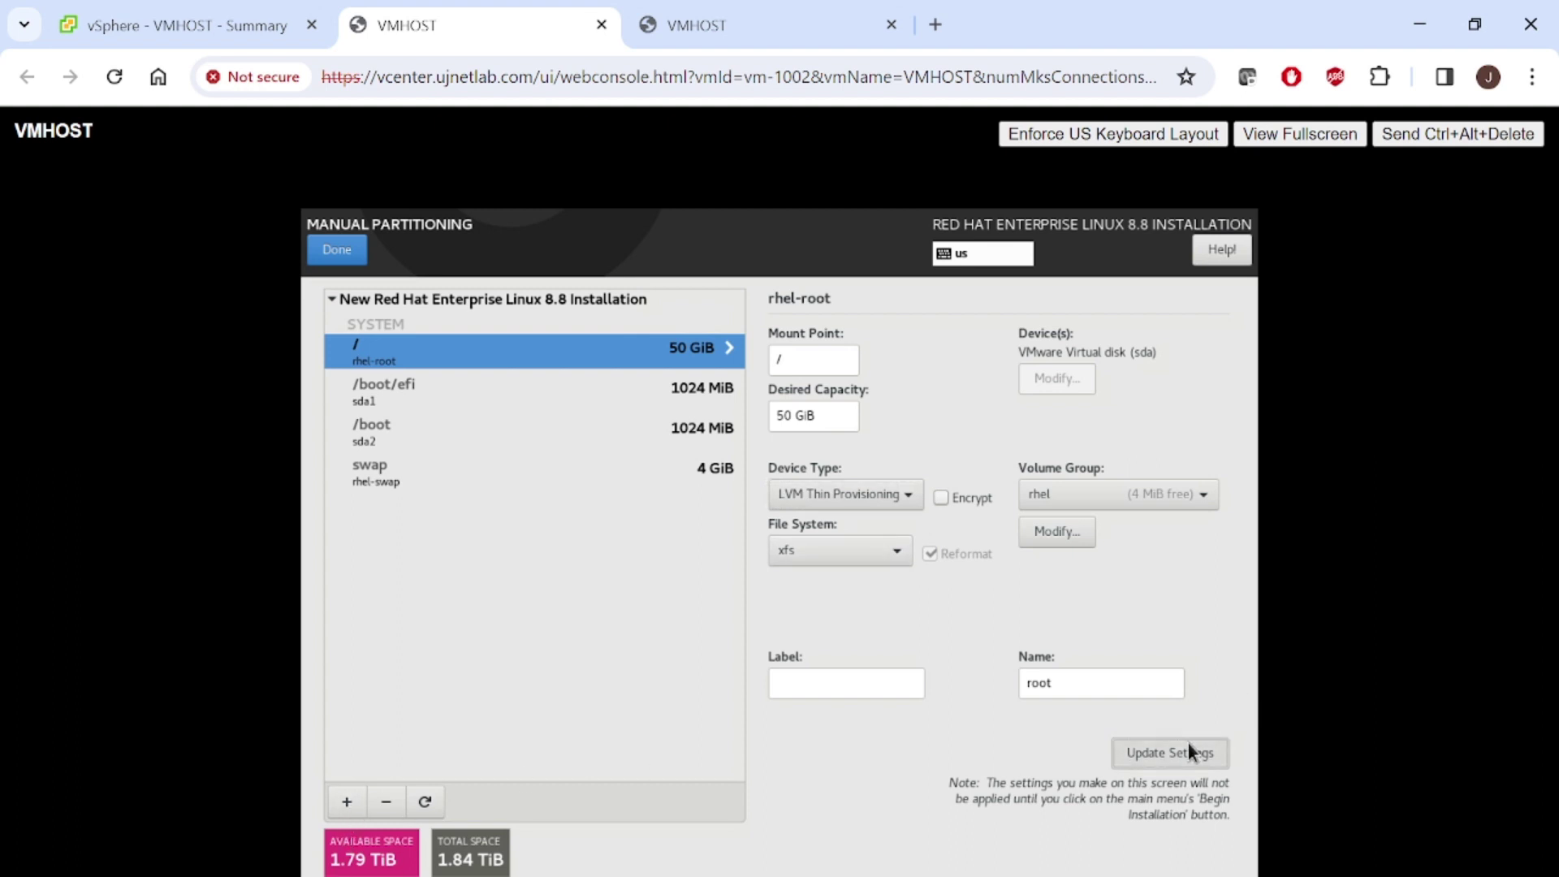
# Add a /var mount point with a desired capacity of 70 GiB.
pyautogui.click(346, 802)
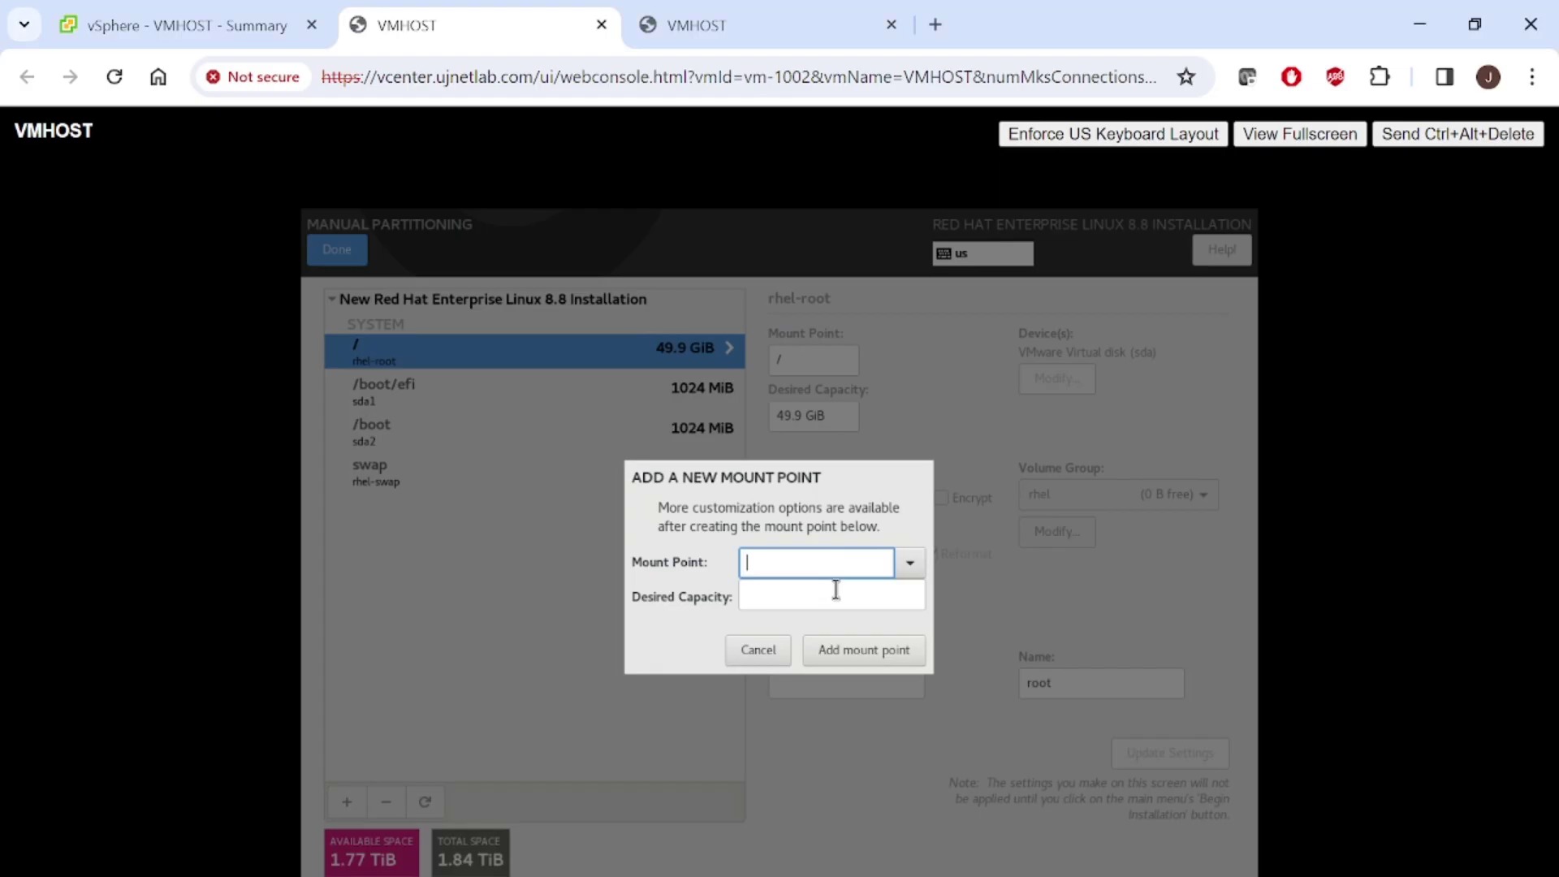
pyautogui.write('/var')
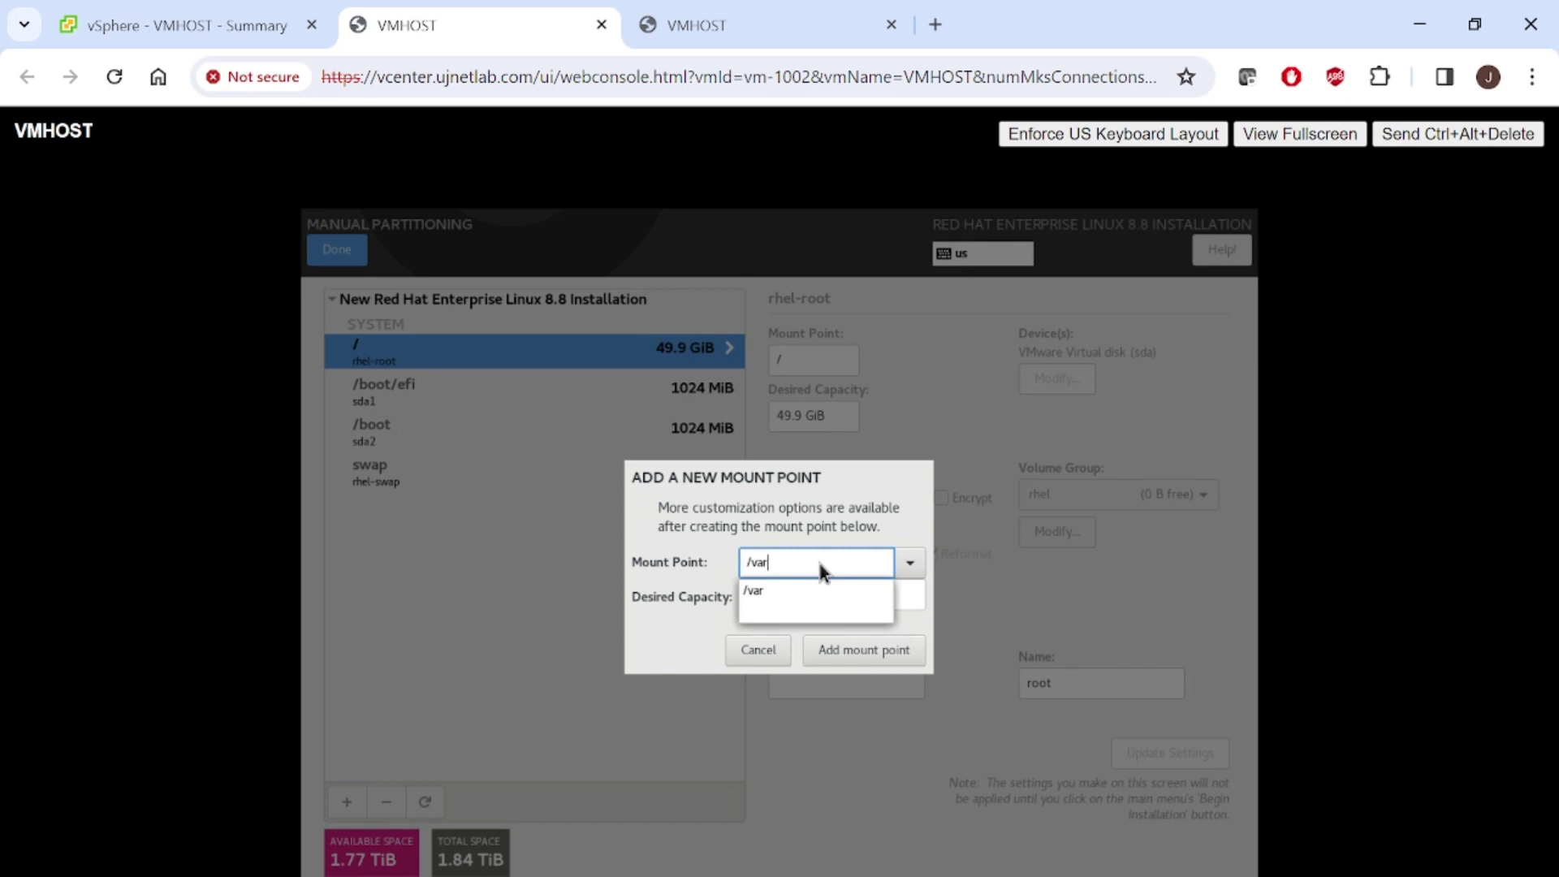
pyautogui.click(779, 590)
pyautogui.click(777, 591)
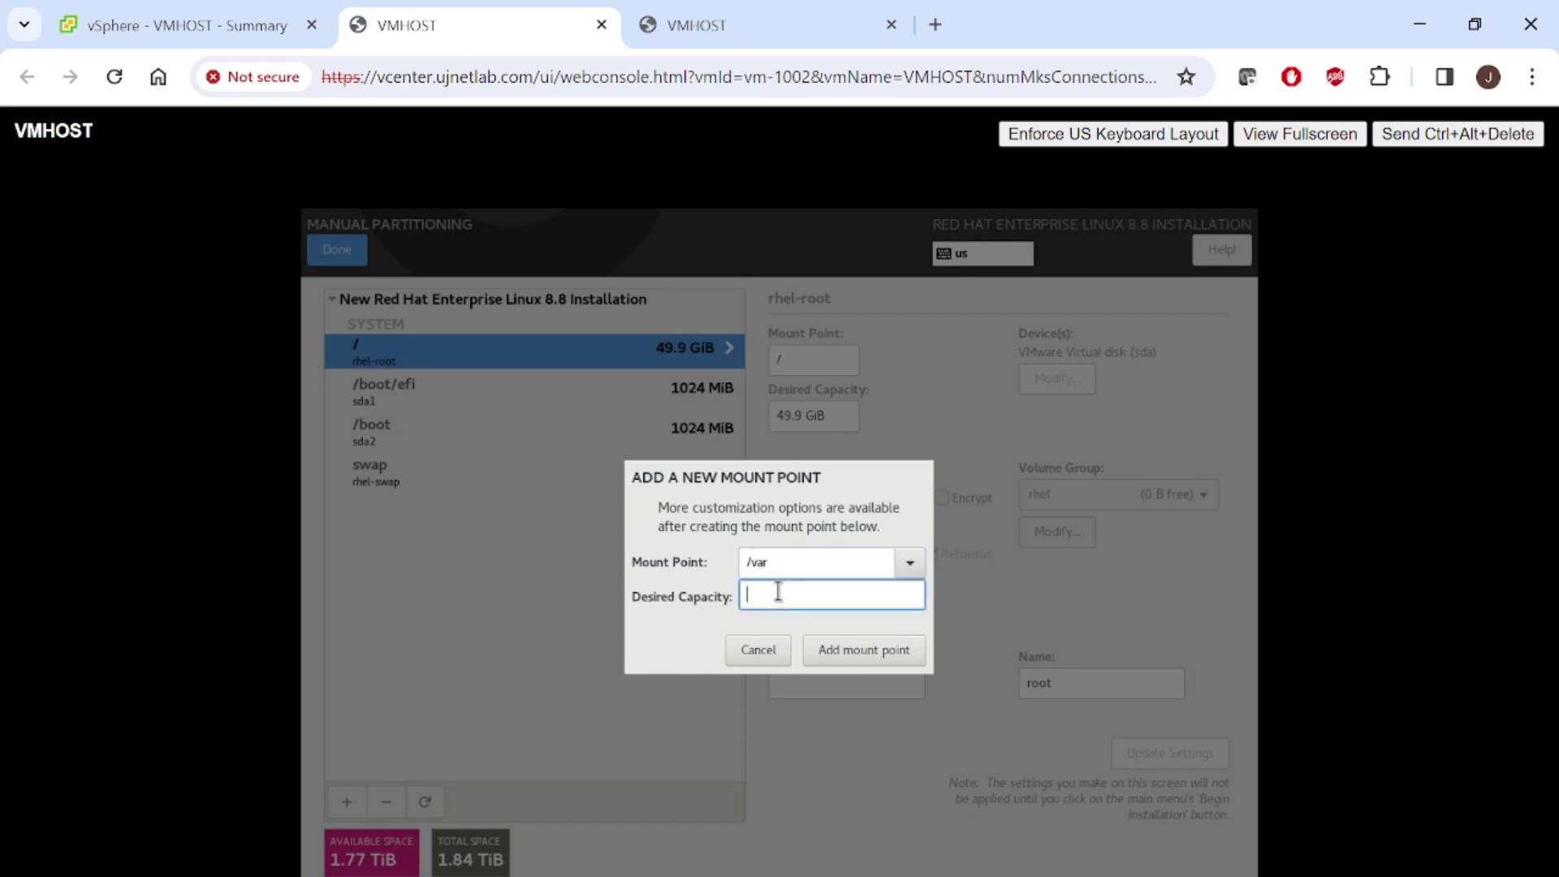
pyautogui.write('70 GiB')
pyautogui.click(870, 661)
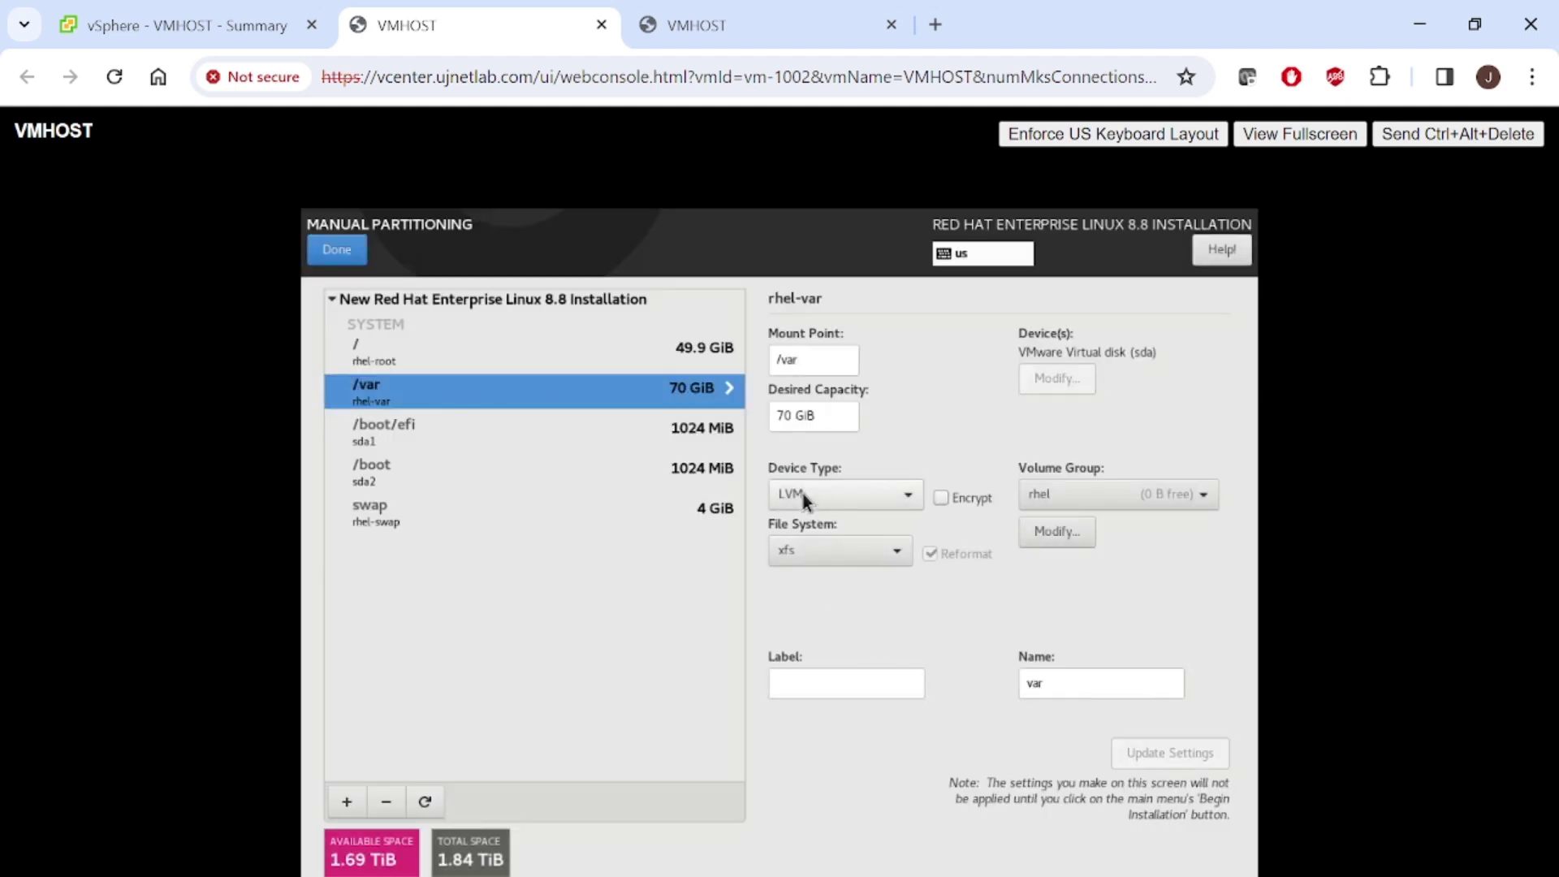
# Set the /var partition's device type to LVM Thin Provisioning, apply it, and review the root and /var entries.
pyautogui.click(816, 496)
pyautogui.click(800, 550)
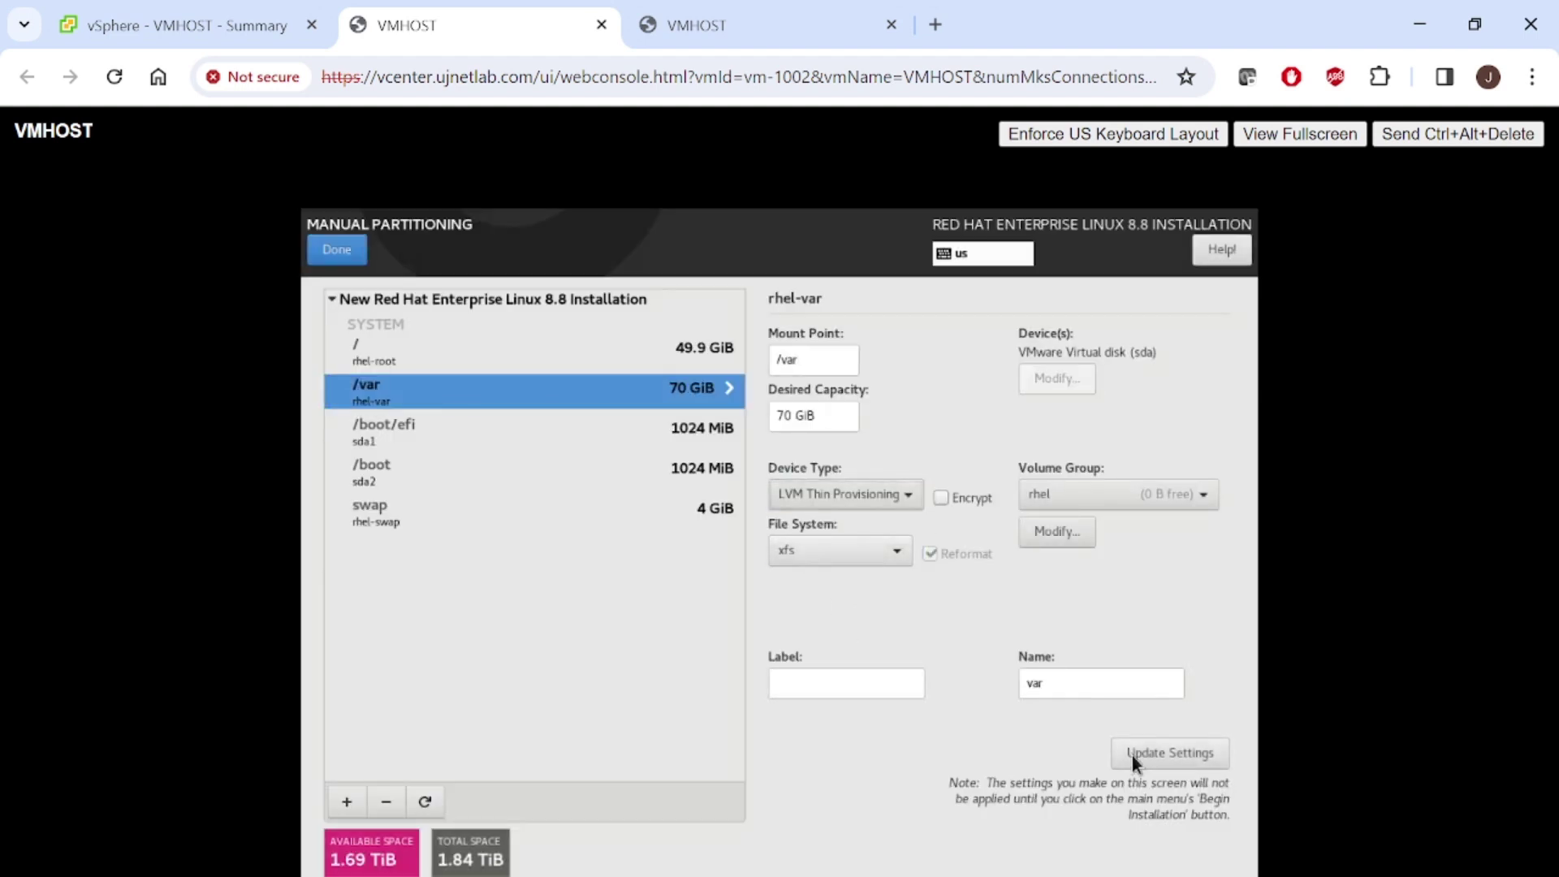
pyautogui.click(1140, 753)
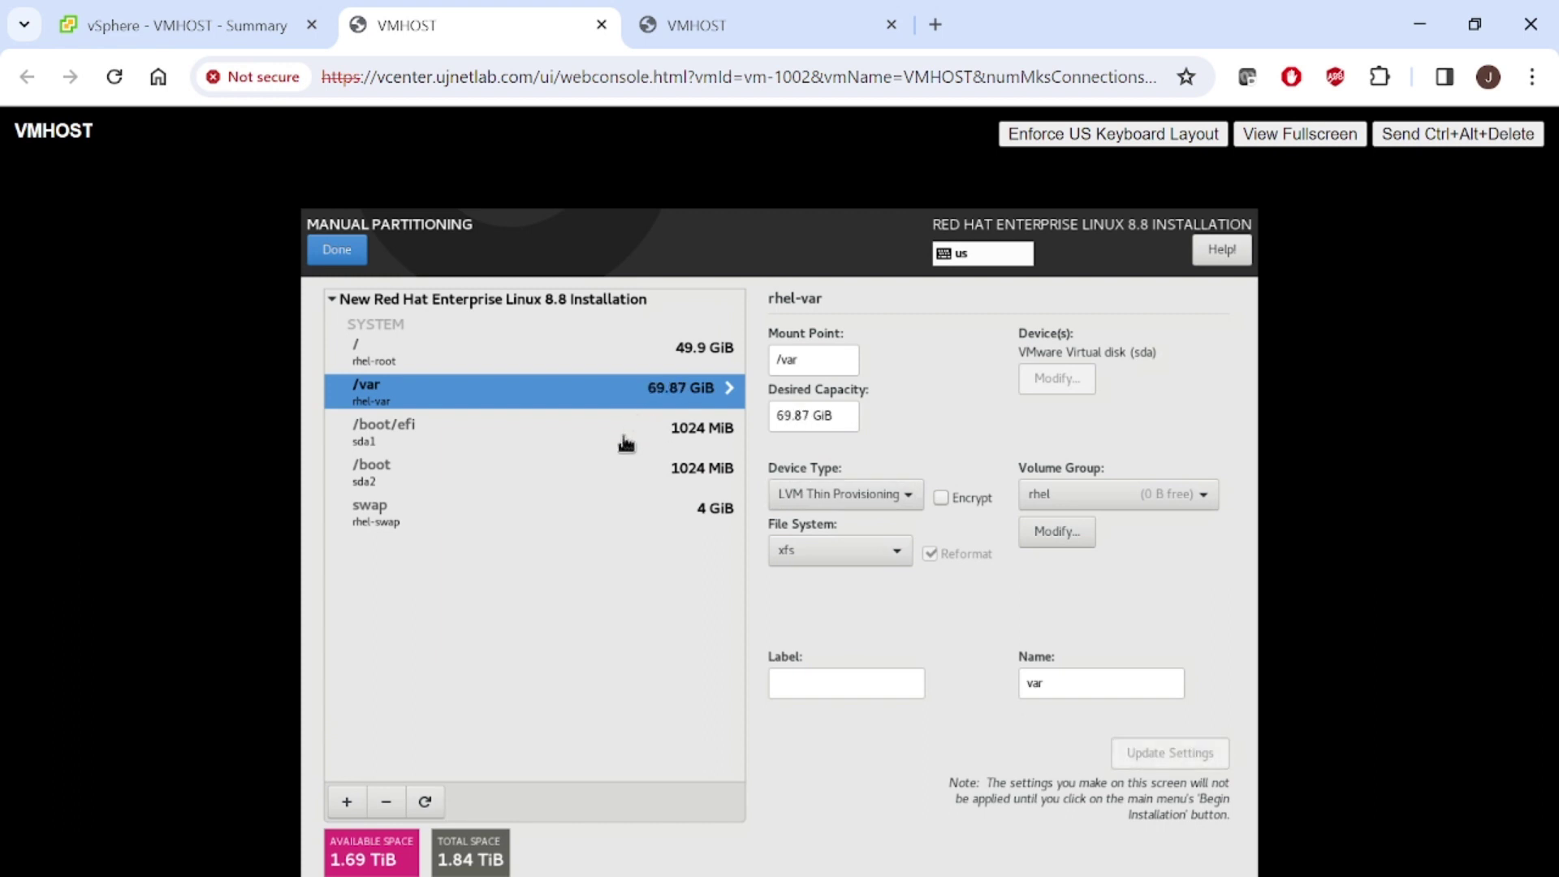
pyautogui.click(562, 368)
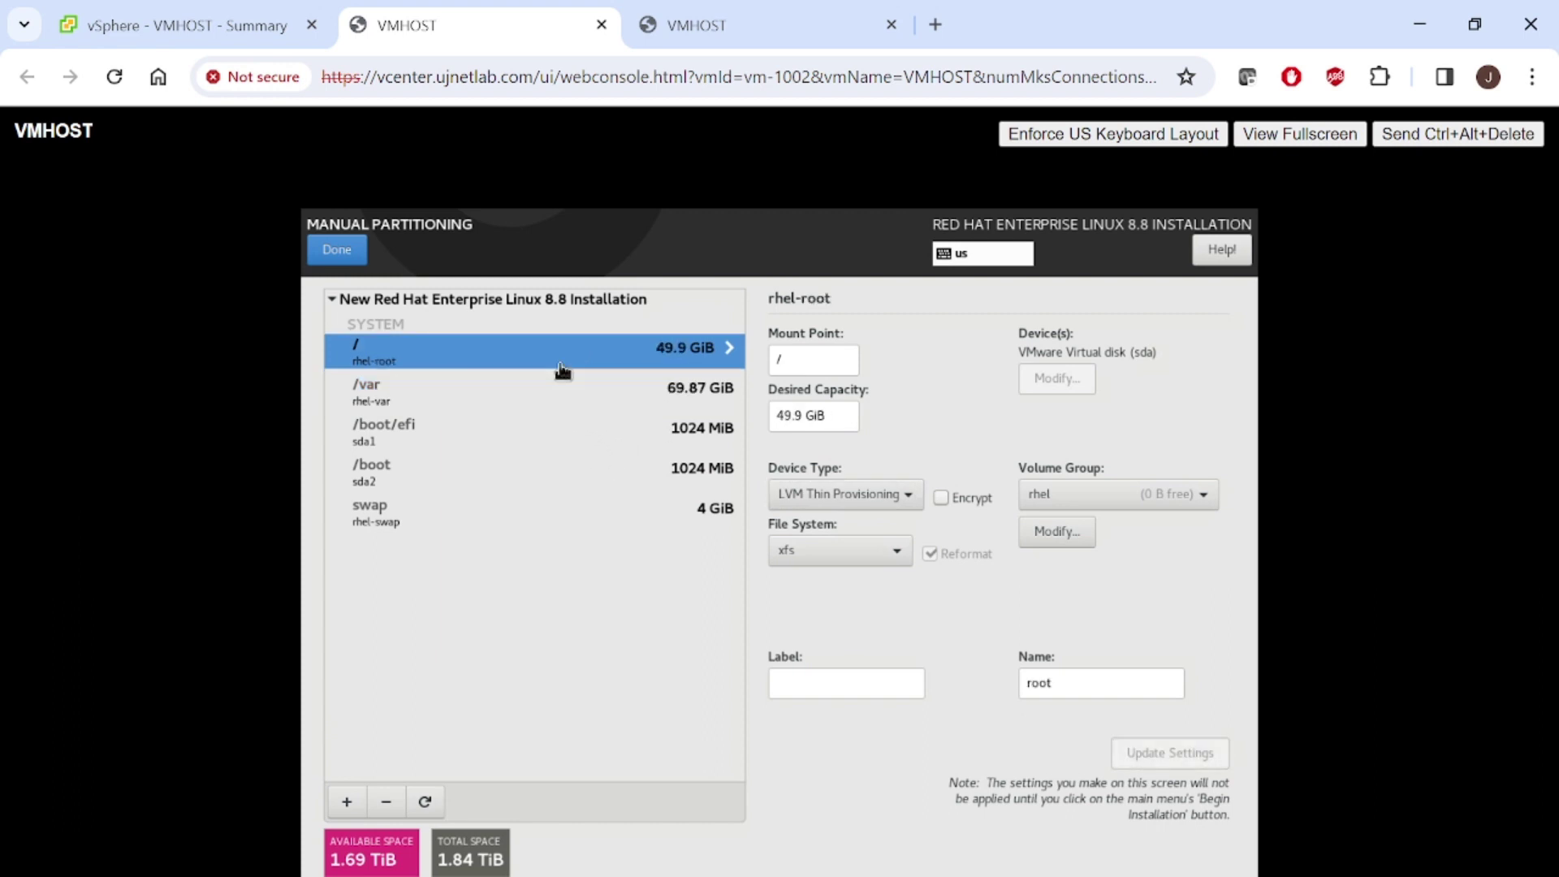
pyautogui.click(552, 397)
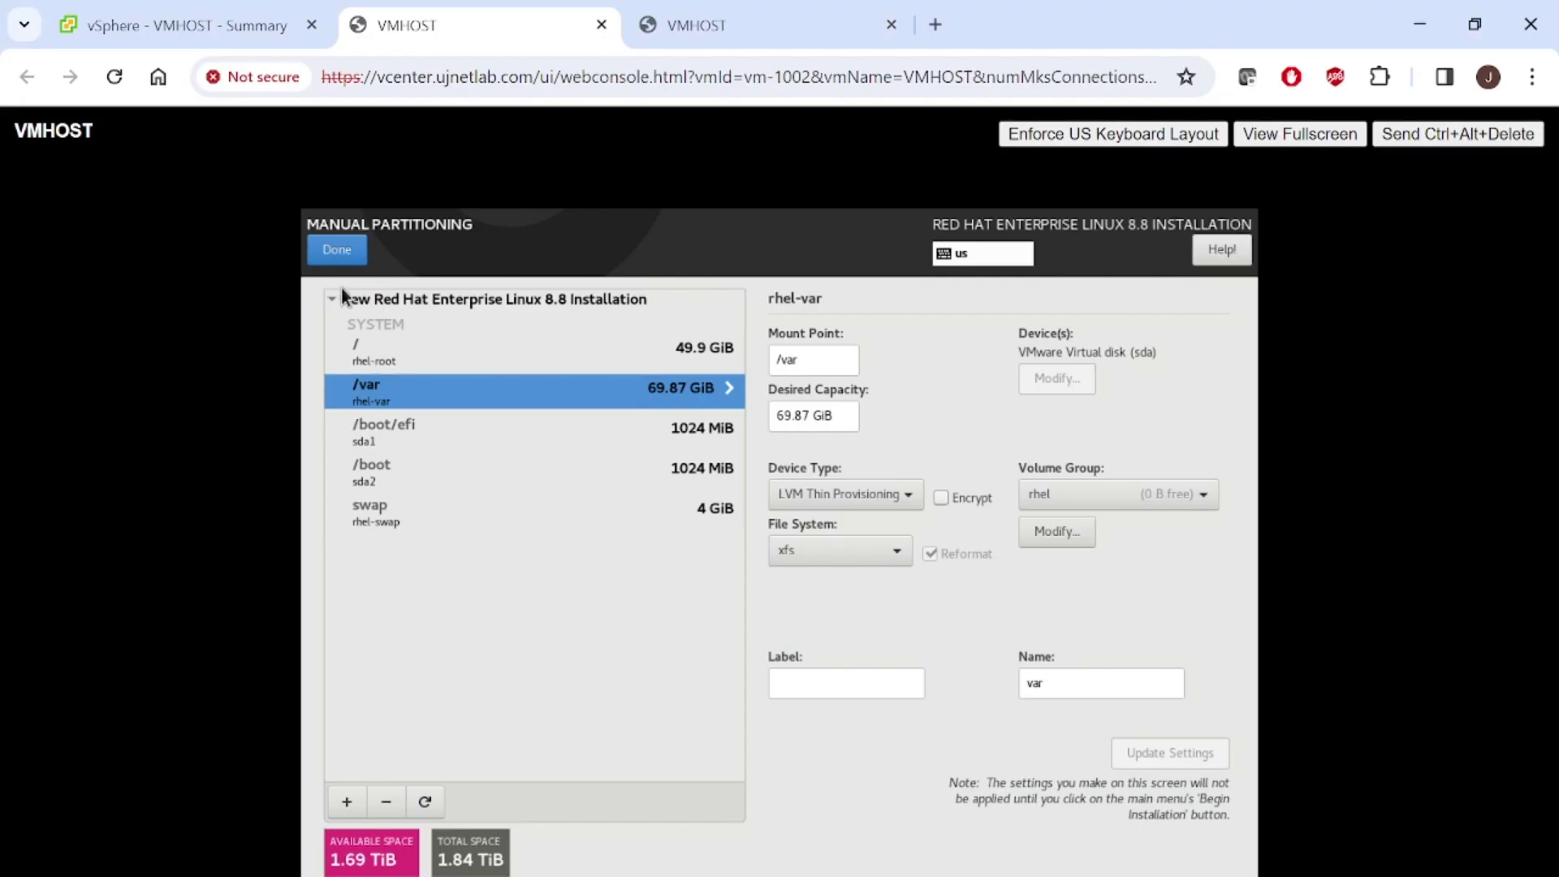
# Add a /home mount point with a desired capacity of 30 GiB.
pyautogui.click(346, 804)
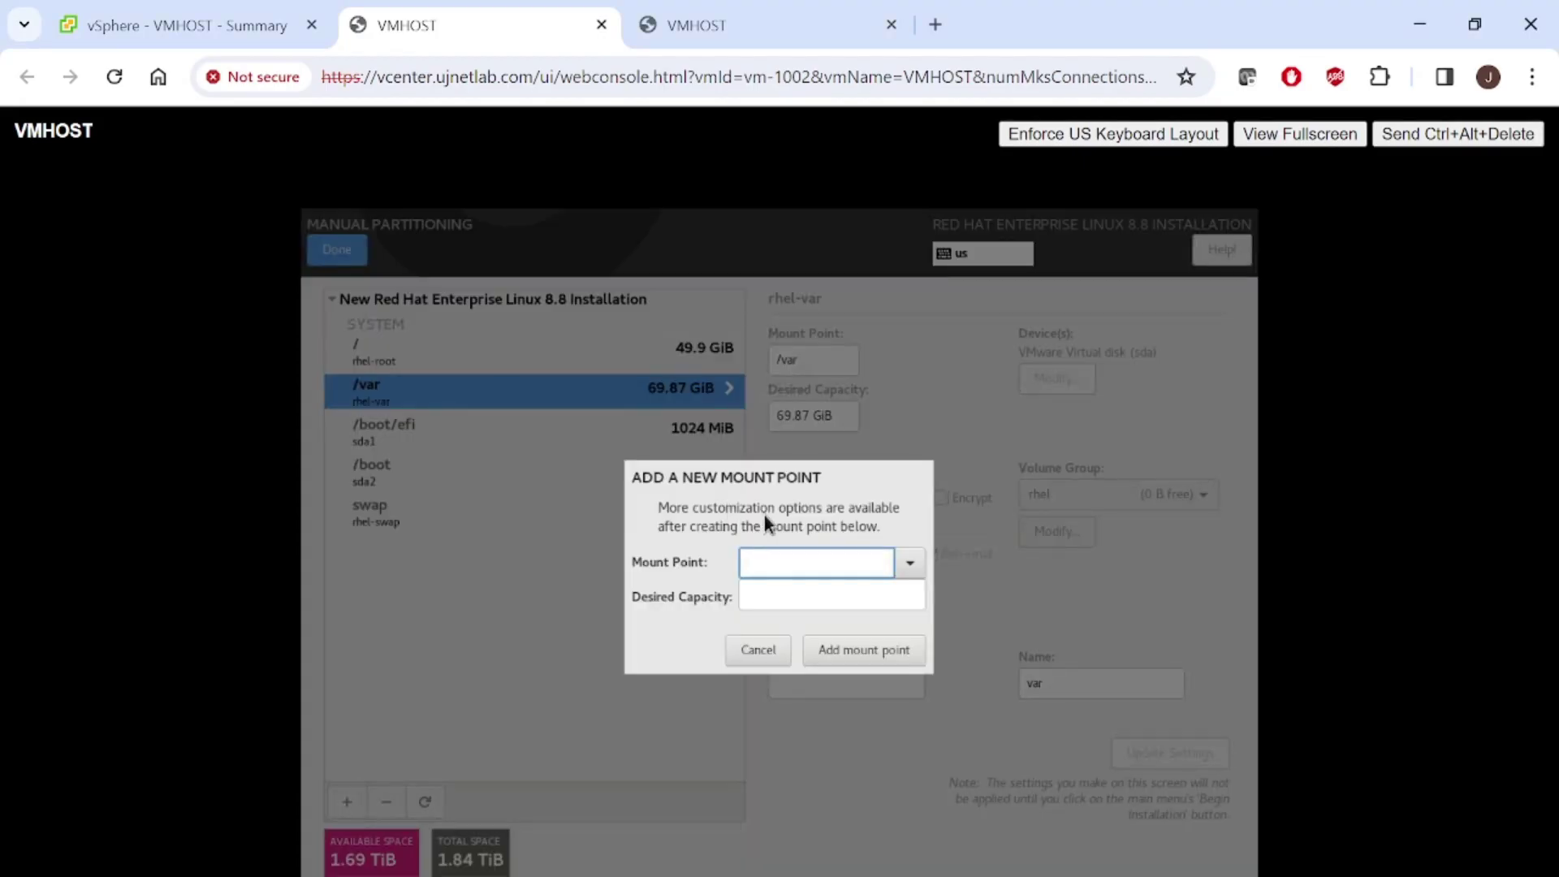
pyautogui.write('/ho')
pyautogui.press('Down')
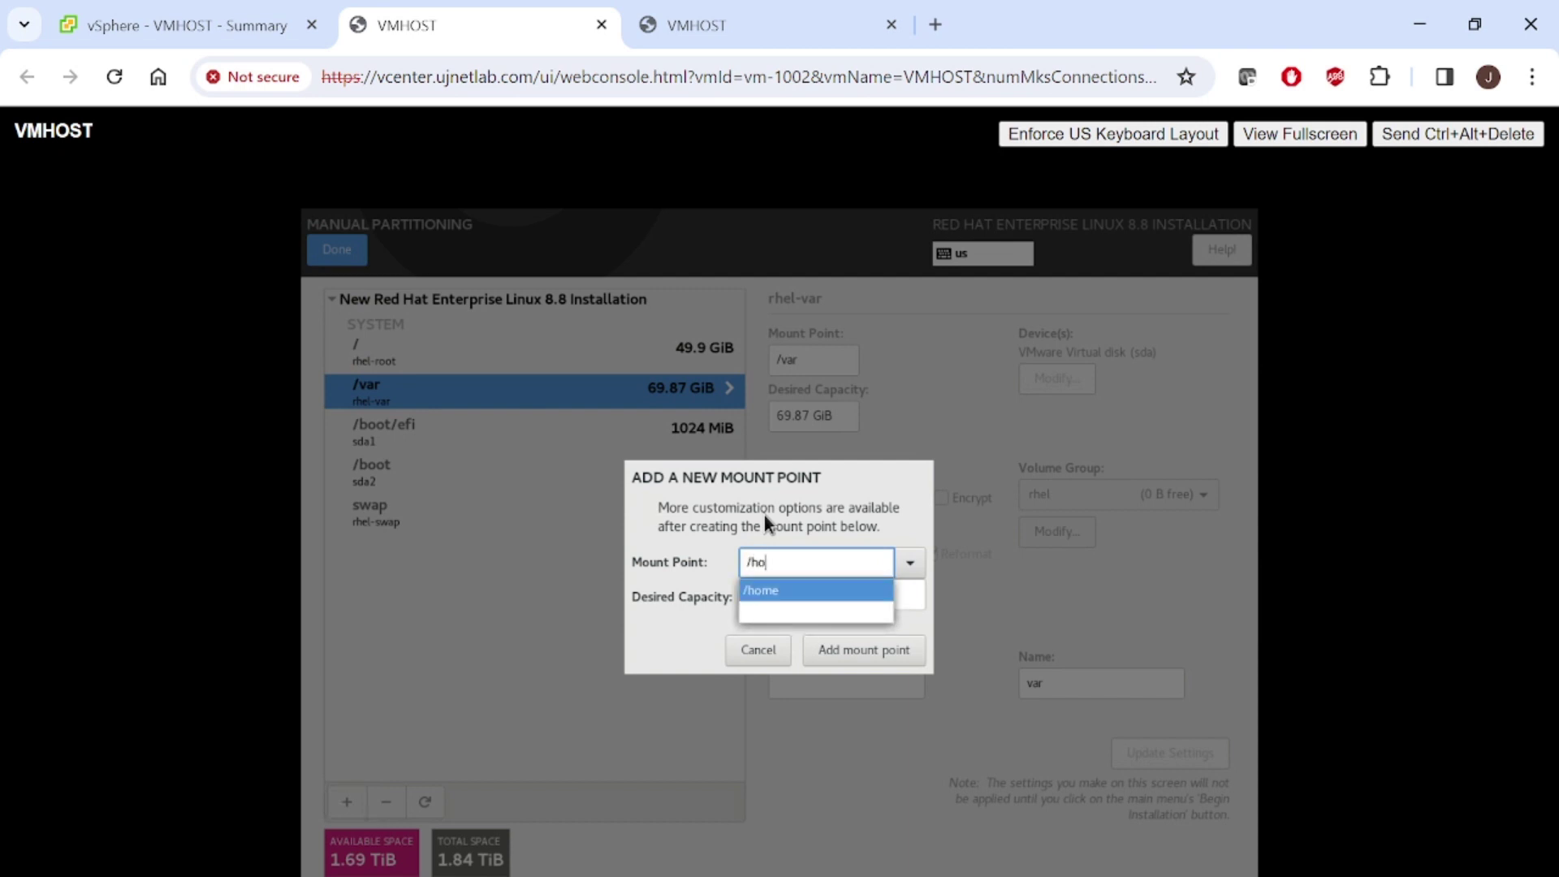
pyautogui.press('Return')
pyautogui.click(810, 593)
pyautogui.write('3')
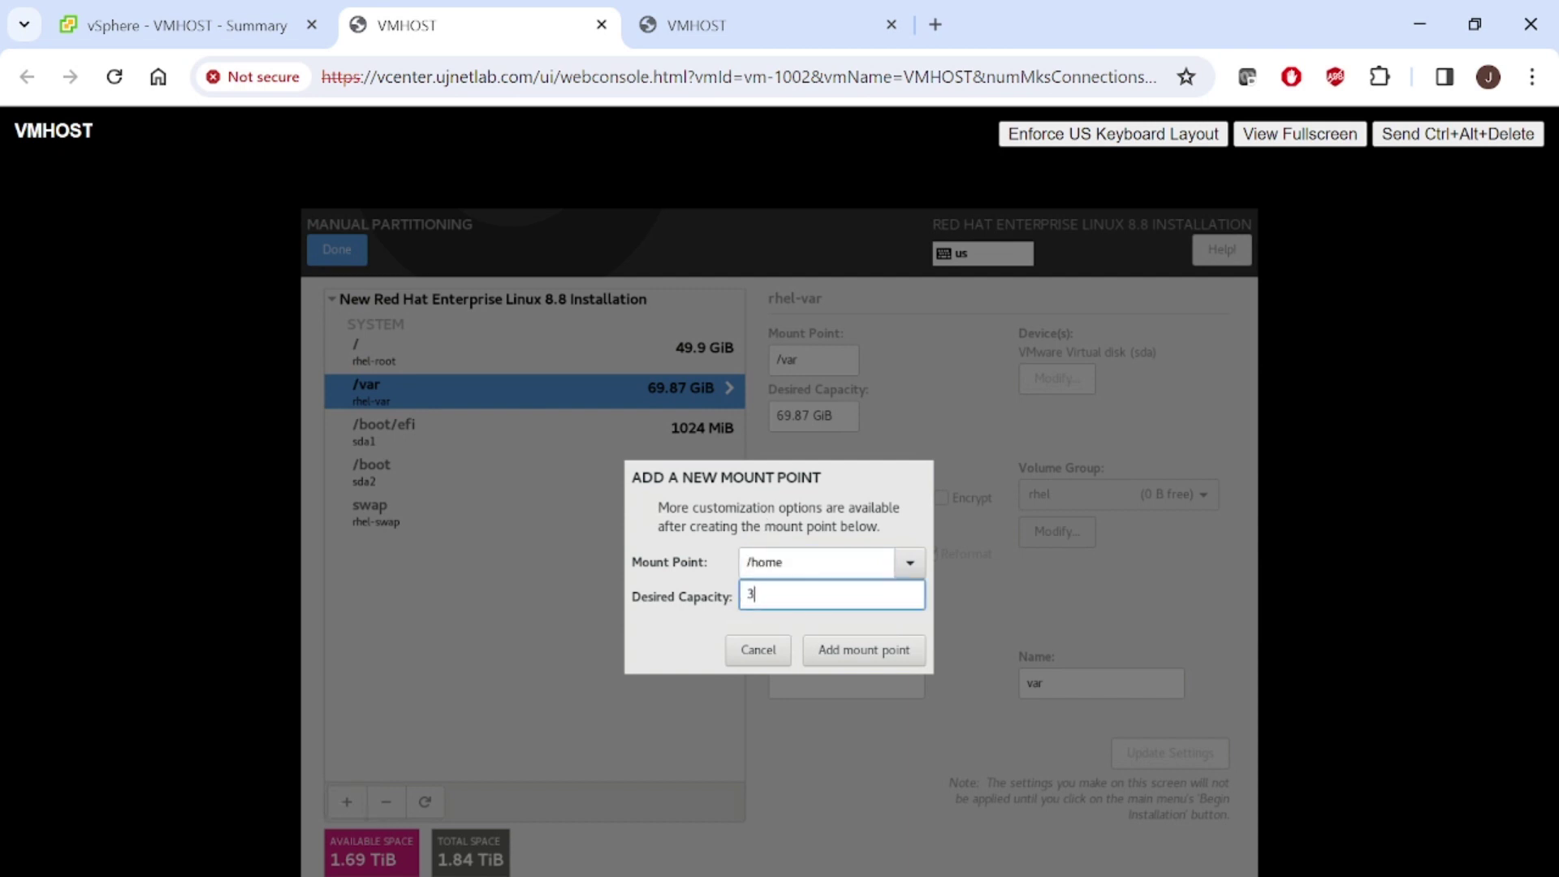
pyautogui.write('0 GiB')
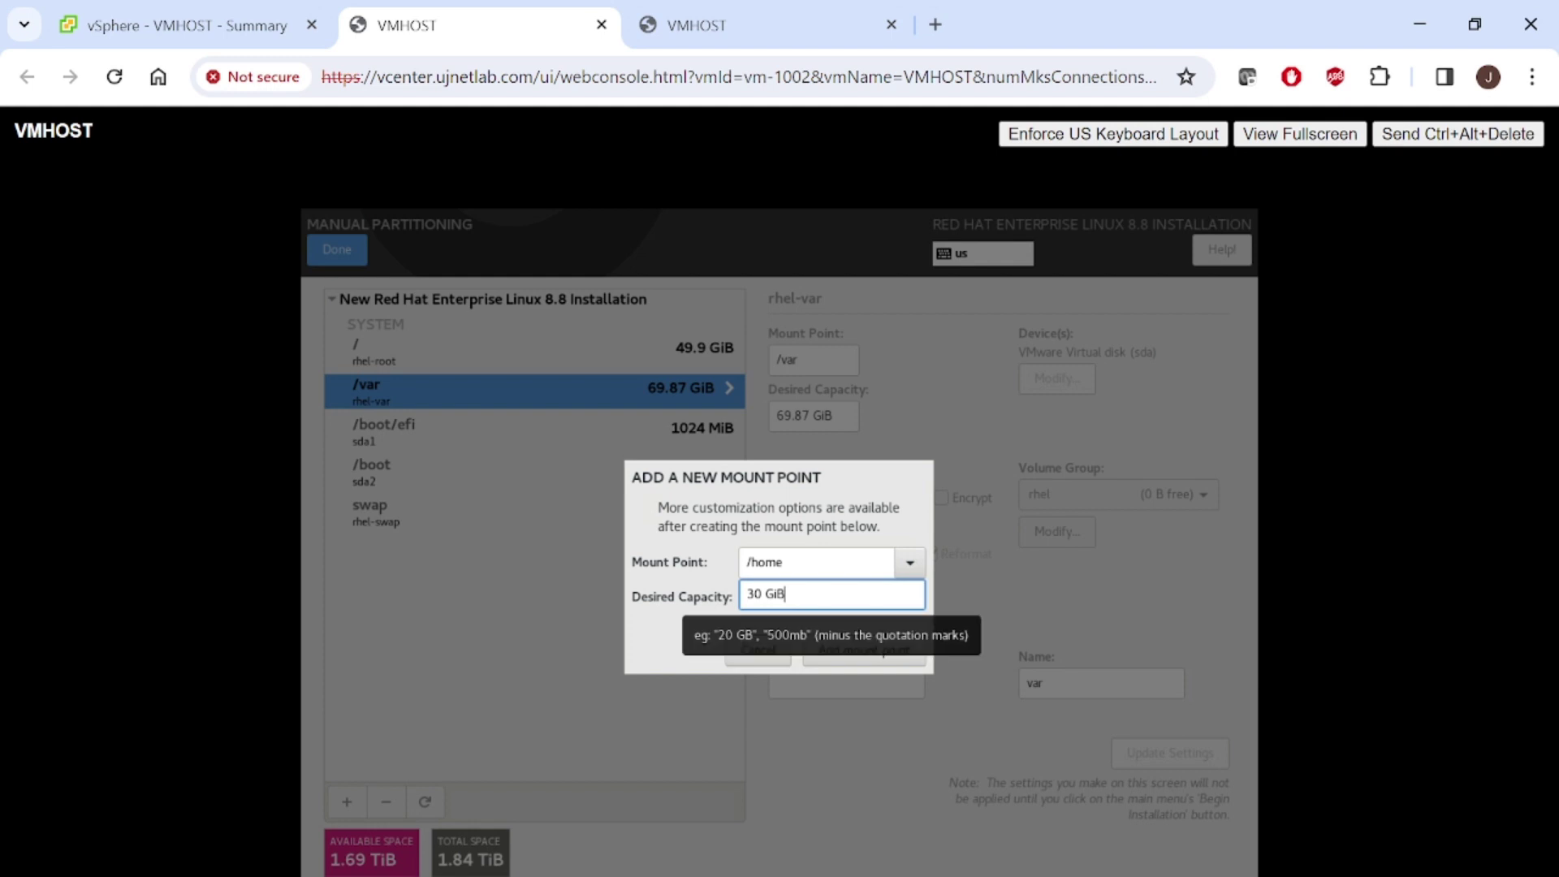
pyautogui.click(875, 659)
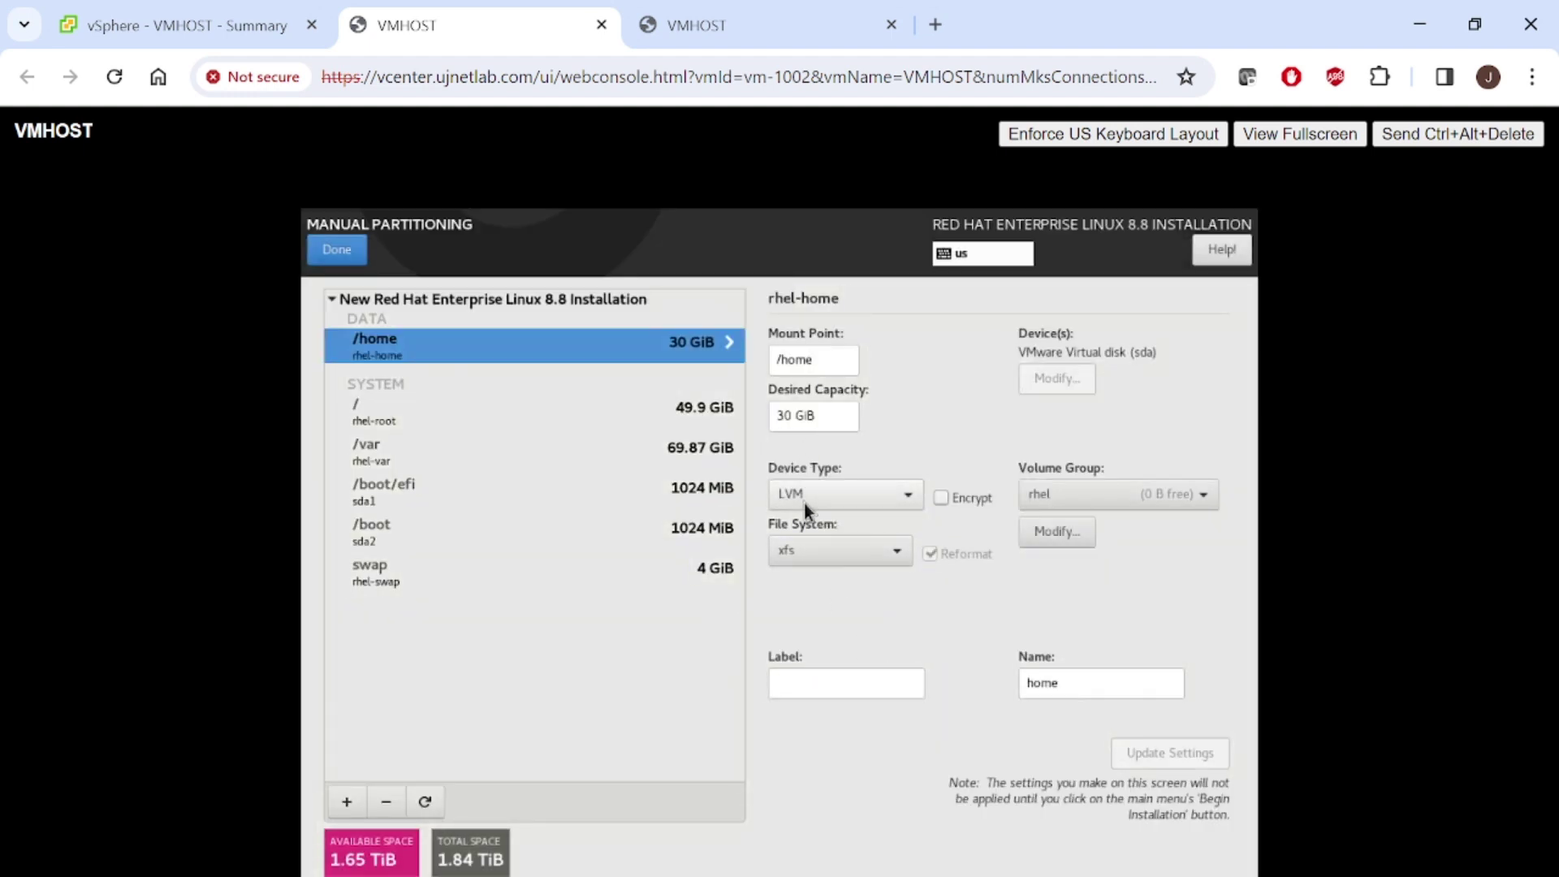
# Set the /home partition's device type to LVM Thin Provisioning and apply the updated settings.
pyautogui.click(803, 503)
pyautogui.click(800, 543)
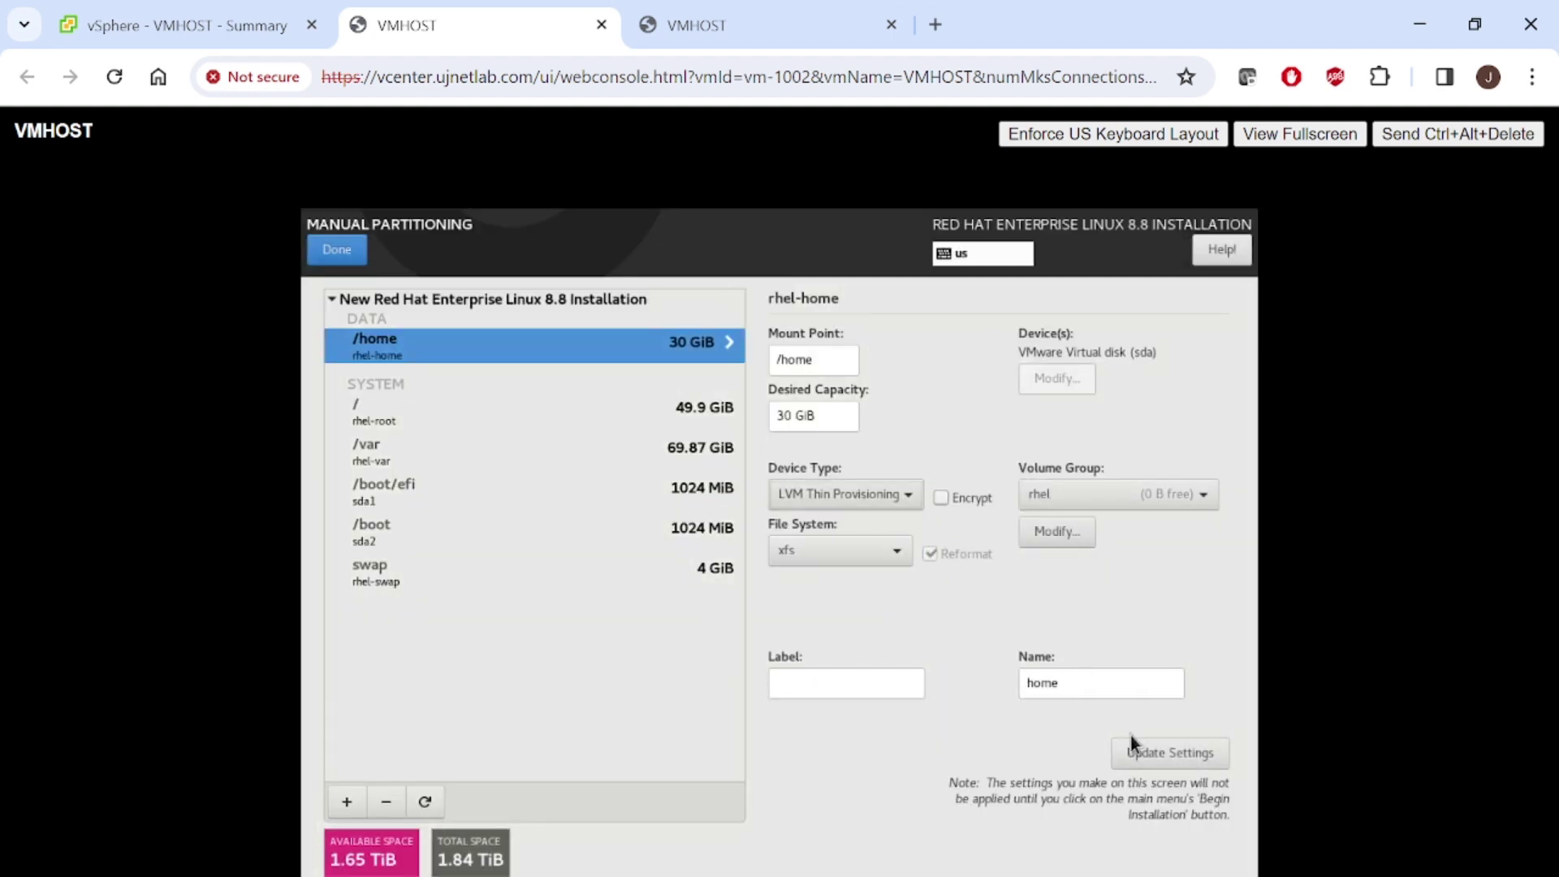
pyautogui.click(1146, 760)
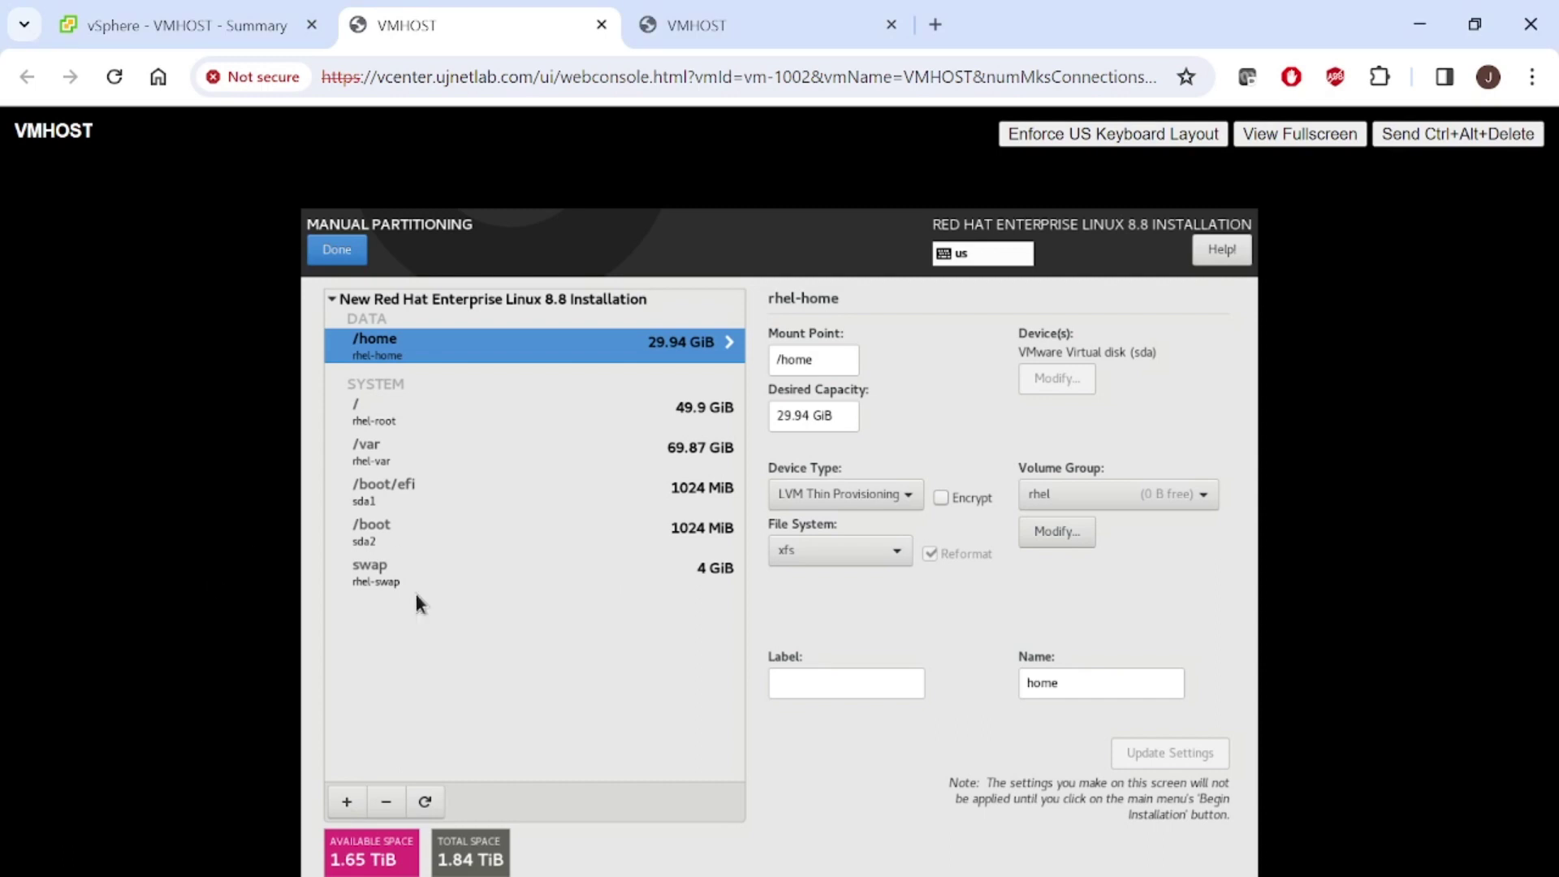
# Add a /tmp mount point with a desired capacity of 30 GiB.
pyautogui.click(347, 801)
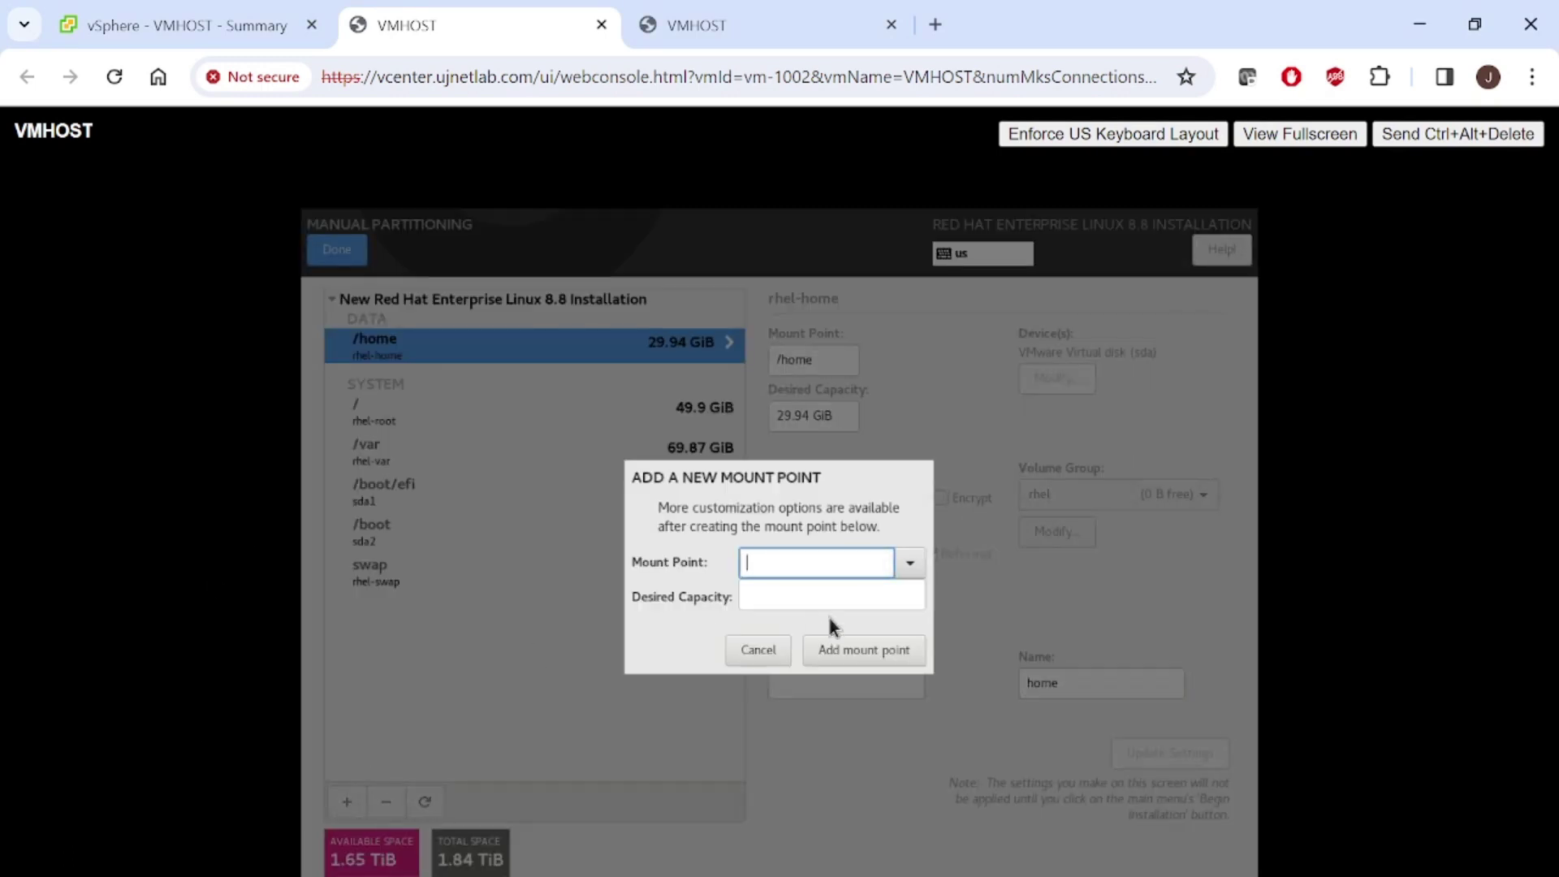
pyautogui.write('/tmp')
pyautogui.click(804, 599)
pyautogui.write('30 GiB')
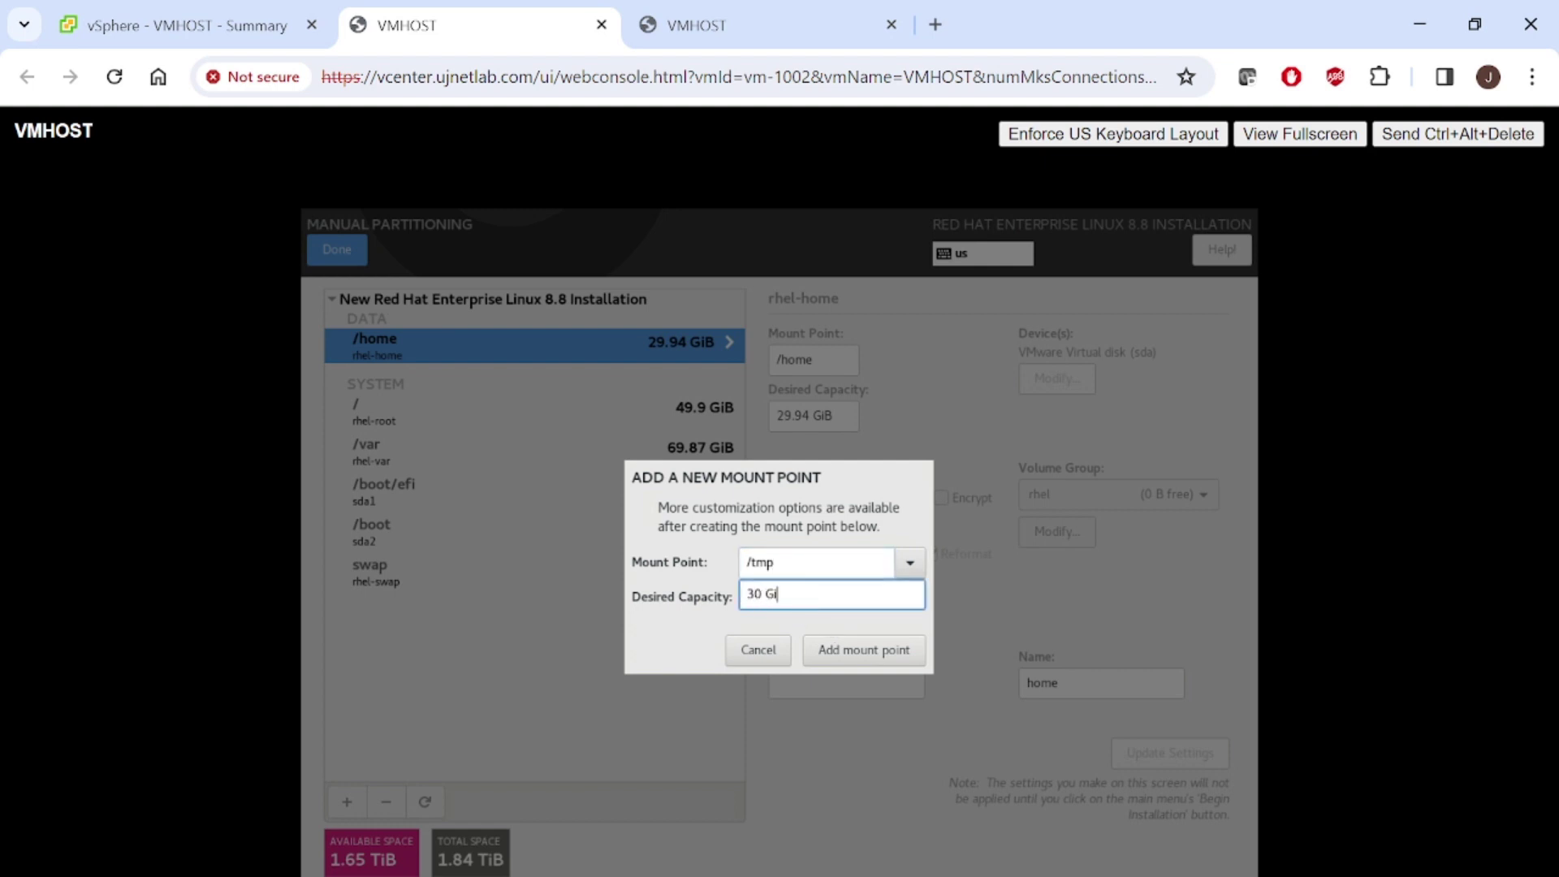
pyautogui.click(836, 661)
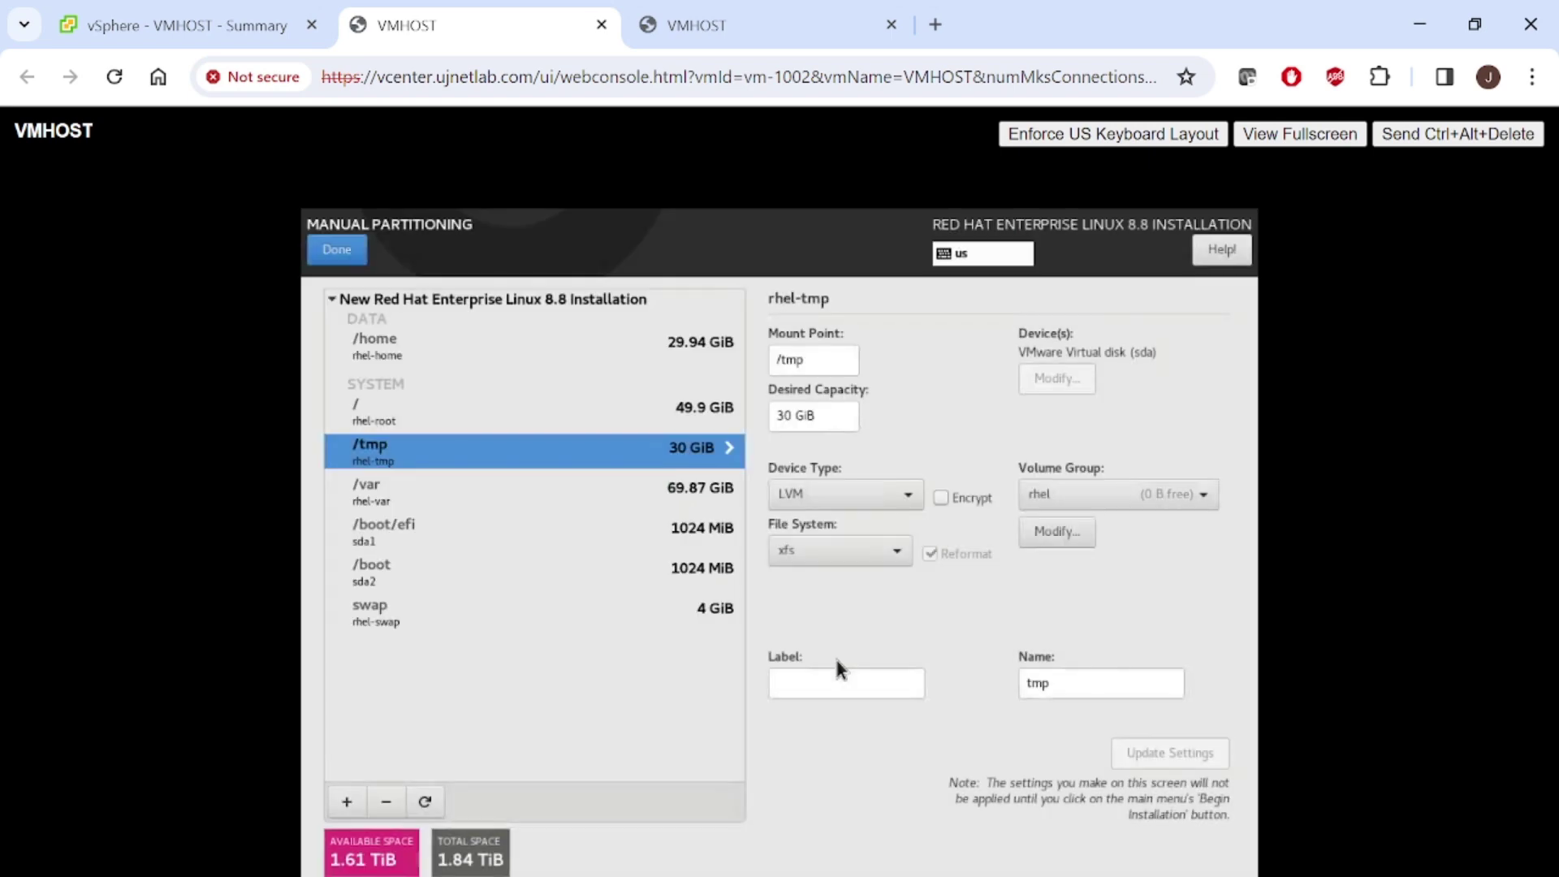